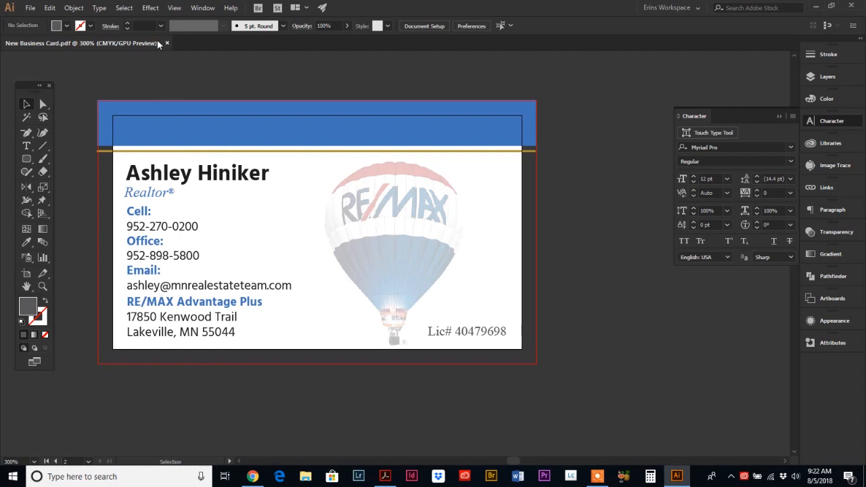
Step: Close New Business Card.pdf and choose Create new on the Home screen
{"action": "left_click", "coordinate": [30, 9]}
{"action": "left_click", "coordinate": [30, 9]}
{"action": "left_click", "coordinate": [50, 7]}
{"action": "left_click", "coordinate": [252, 68]}
{"action": "left_click", "coordinate": [166, 42]}
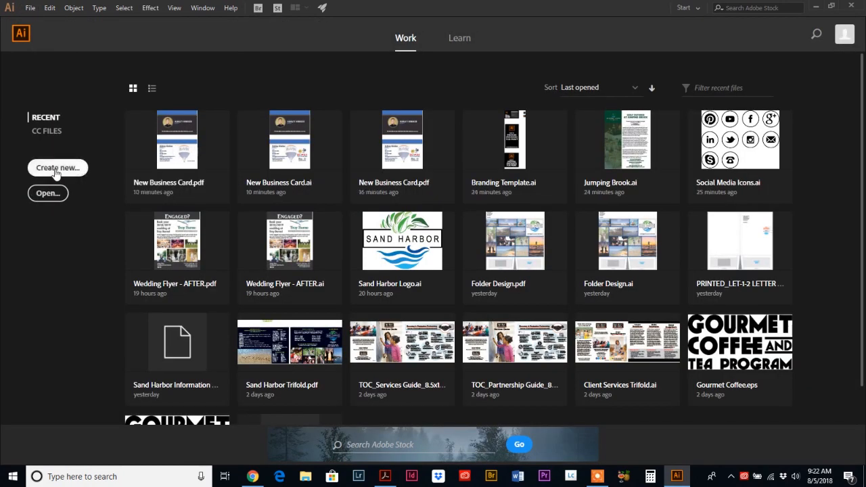
{"action": "left_click", "coordinate": [57, 173]}
Step: Set the new document to 3.5 × 2 in, landscape, with 0.125 in bleed on every side
{"action": "left_click", "coordinate": [68, 169]}
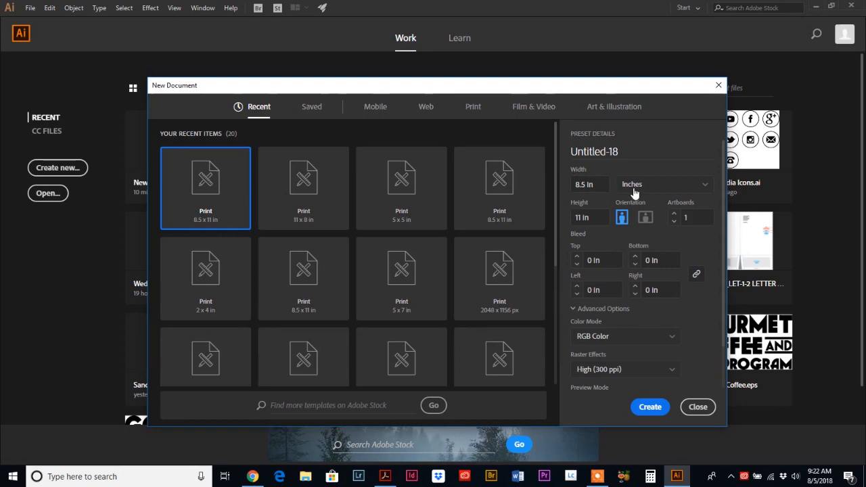
{"action": "left_click", "coordinate": [599, 184]}
{"action": "type", "text": "3.5"}
{"action": "left_click", "coordinate": [593, 219]}
{"action": "left_click", "coordinate": [577, 258]}
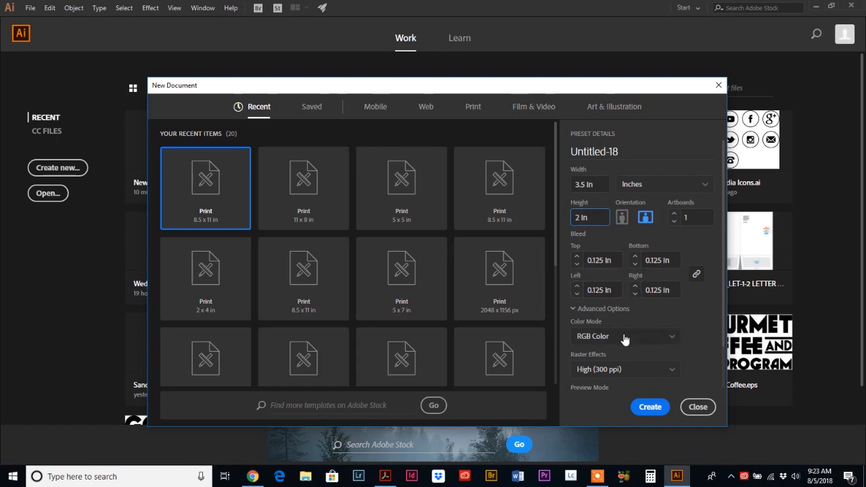
{"action": "scroll", "coordinate": [698, 317], "scroll_direction": "down", "scroll_amount": 2}
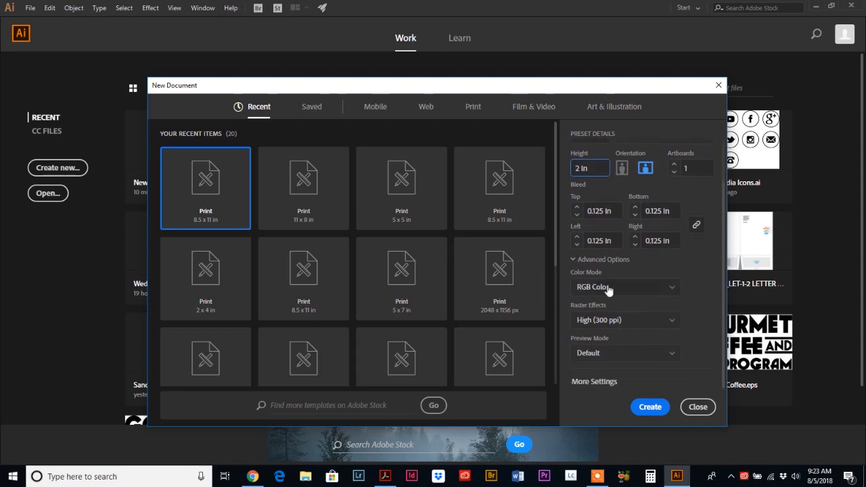
Step: In Advanced Options choose CMYK Color, keeping Raster Effects High (300 ppi) and Default preview
{"action": "left_click", "coordinate": [568, 258]}
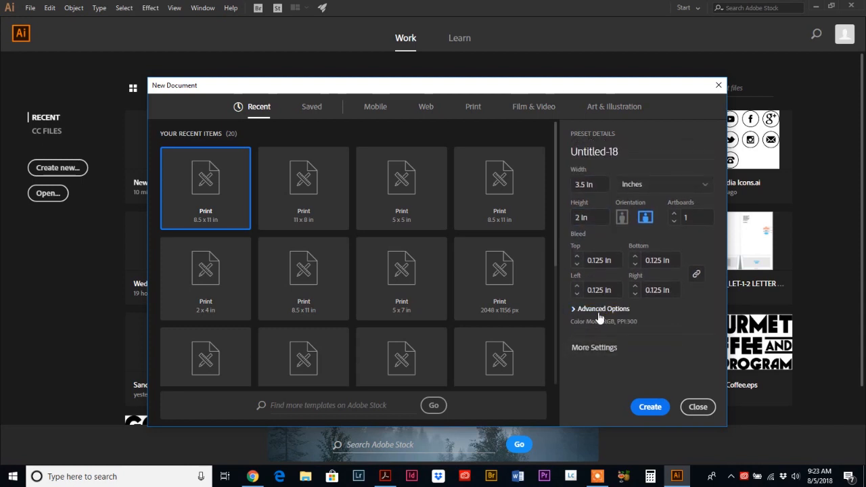
{"action": "left_click", "coordinate": [573, 309]}
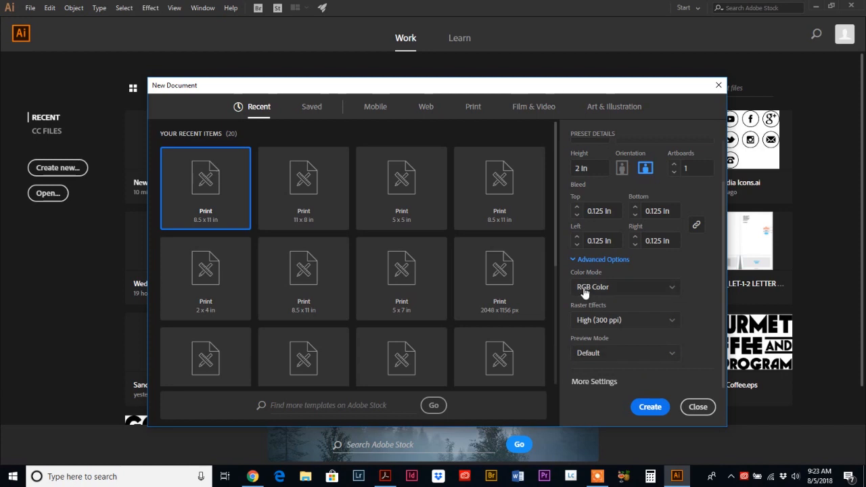
{"action": "left_click", "coordinate": [669, 292]}
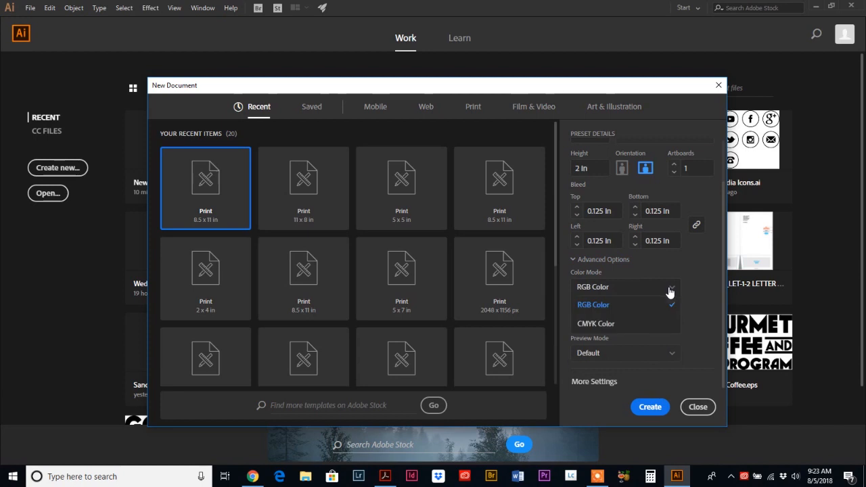
{"action": "left_click", "coordinate": [597, 324]}
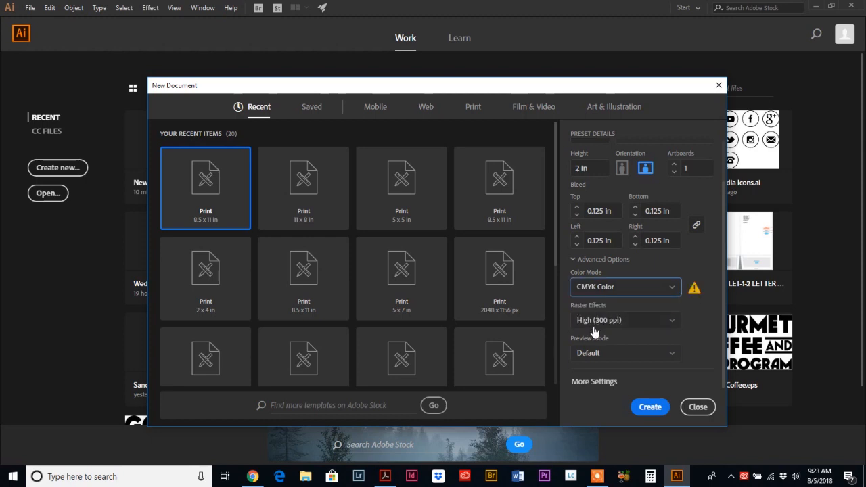
{"action": "left_click", "coordinate": [597, 324]}
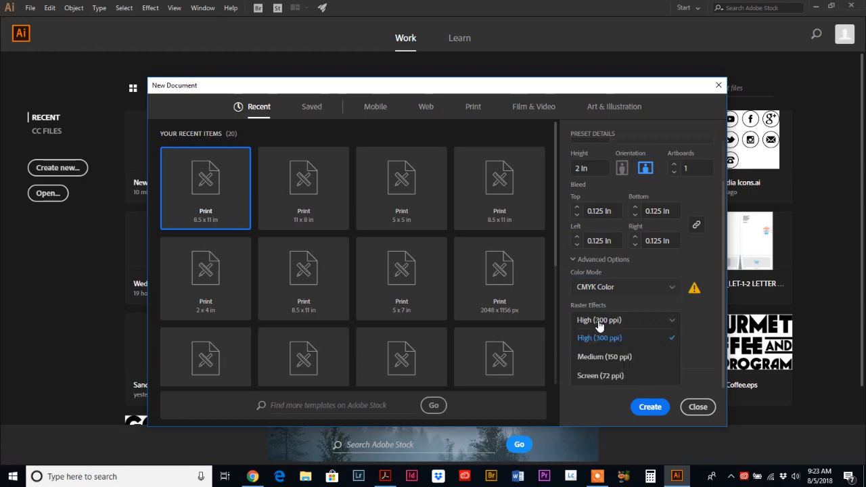
{"action": "left_click", "coordinate": [595, 340]}
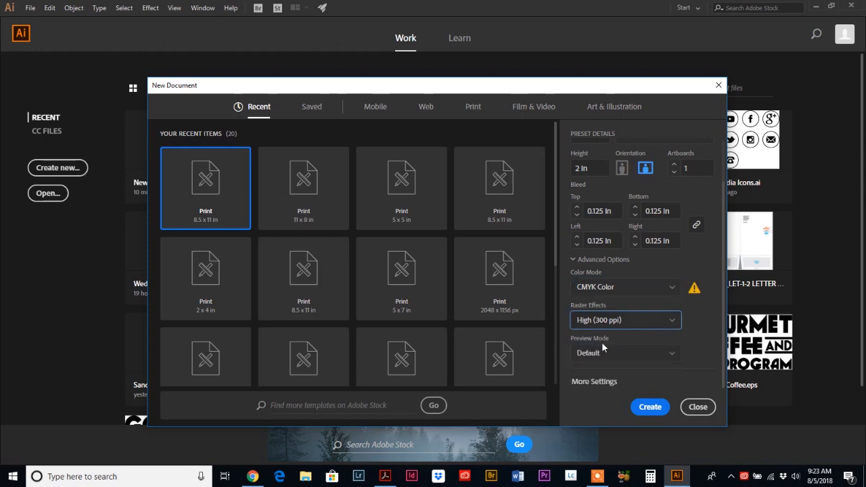
{"action": "left_click", "coordinate": [593, 354]}
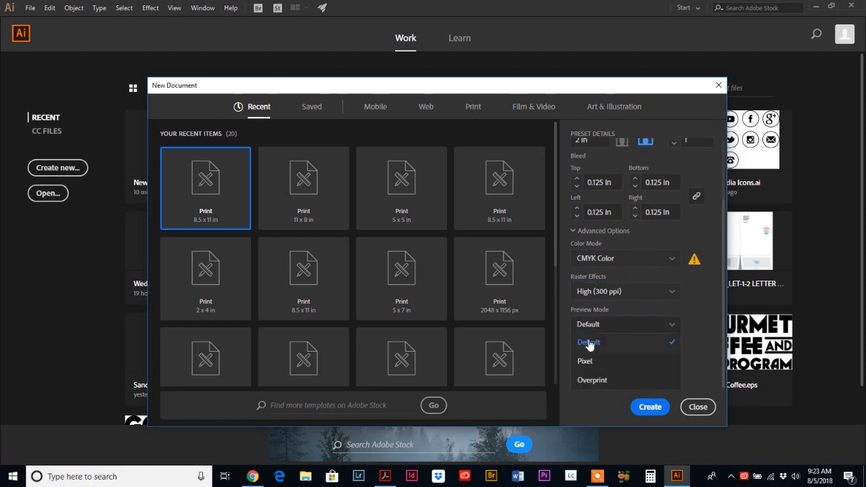
{"action": "left_click", "coordinate": [594, 328]}
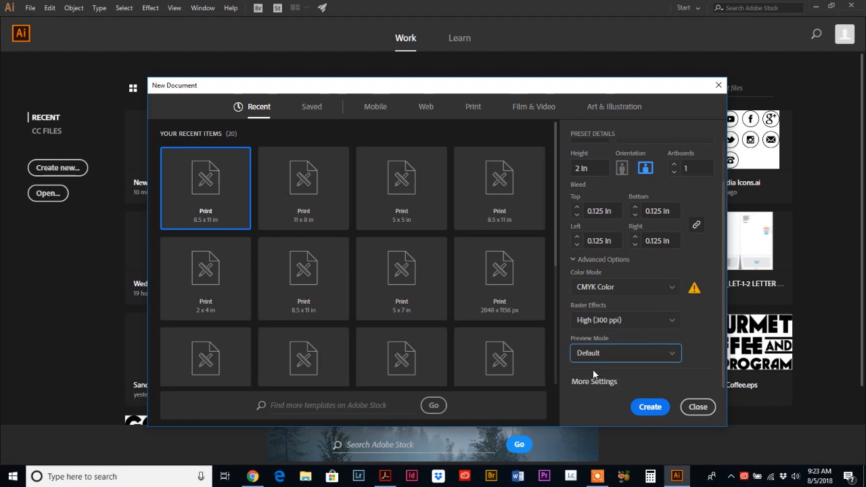
Step: Check the More Settings dialog and close it without changes
{"action": "left_click", "coordinate": [591, 382]}
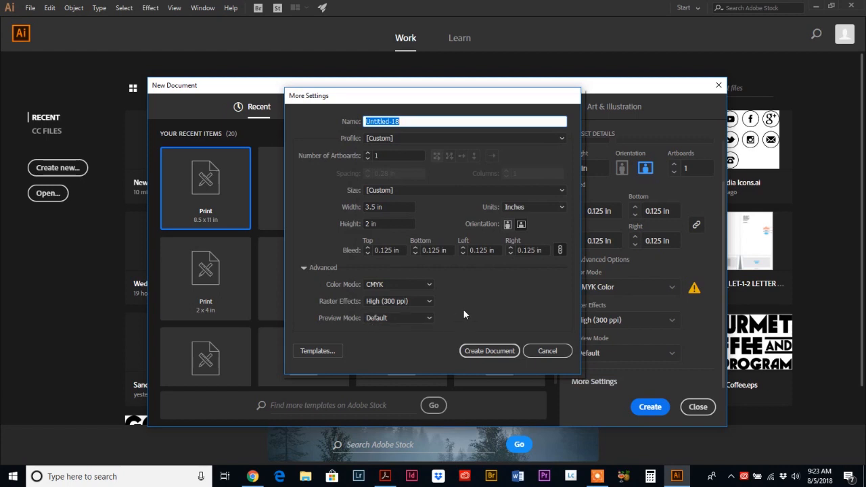
{"action": "left_click", "coordinate": [545, 351]}
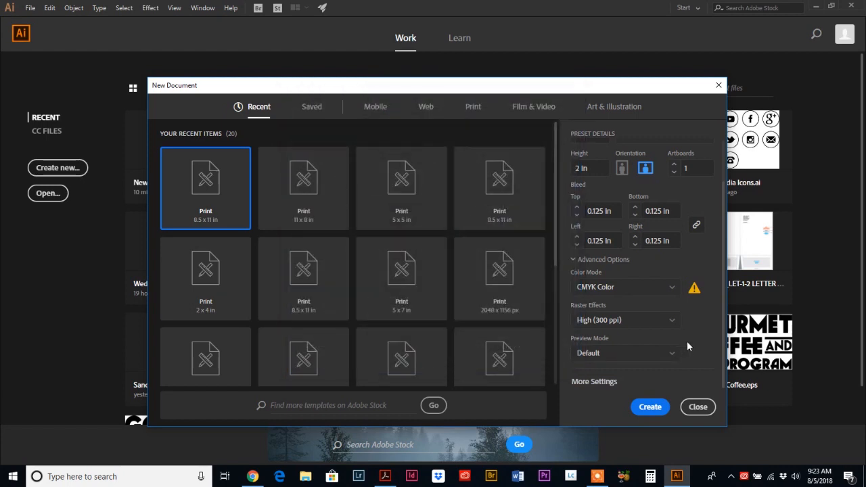
{"action": "scroll", "coordinate": [698, 364], "scroll_direction": "up", "scroll_amount": 2}
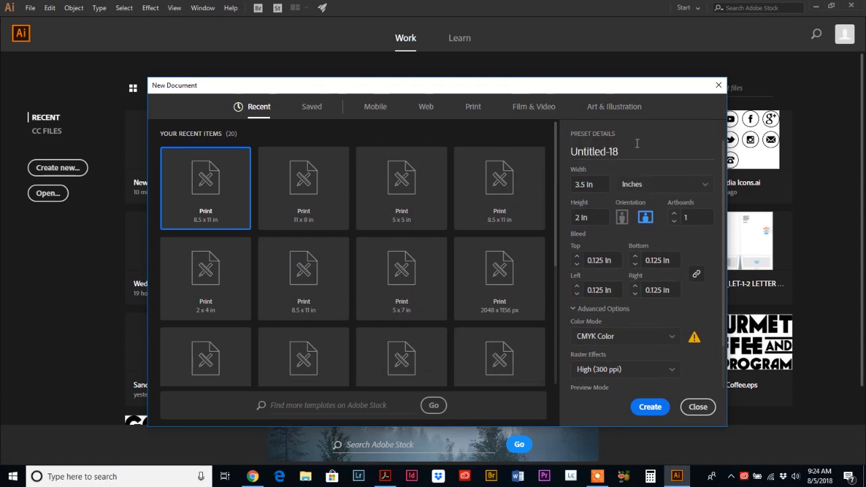
Step: Name the preset 'Business Card 3.5 x 2' and create the document
{"action": "left_click", "coordinate": [586, 150]}
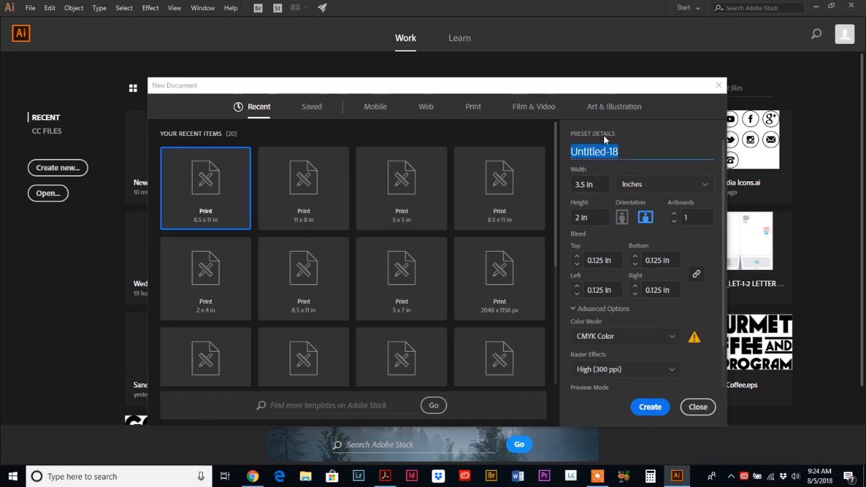
{"action": "type", "text": "Bu"}
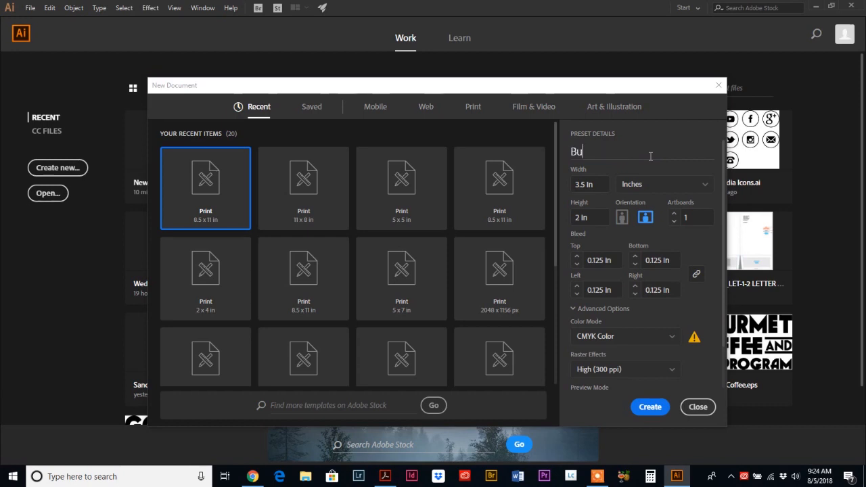
{"action": "type", "text": "siness Card 3x2.5"}
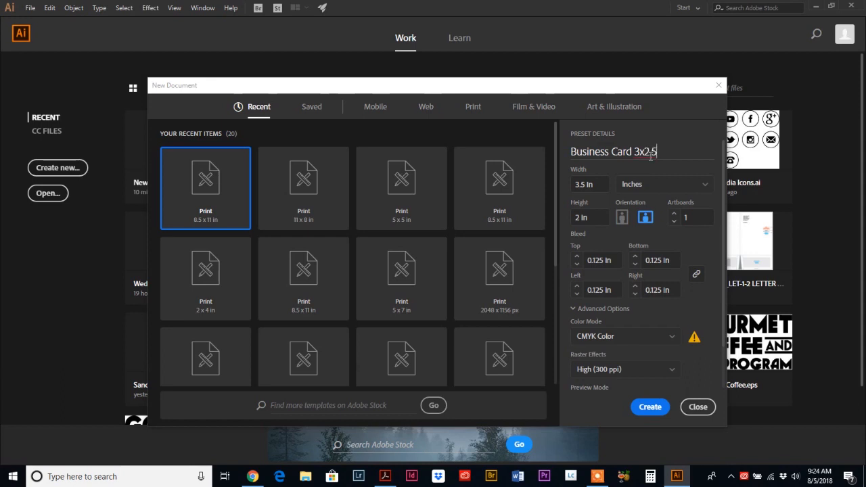
{"action": "key", "text": "BackSpace"}
{"action": "key", "text": "BackSpace"}
{"action": "key", "text": "BackSpace"}
{"action": "key", "text": "BackSpace"}
{"action": "type", "text": ".5 x 2"}
{"action": "left_click", "coordinate": [648, 408]}
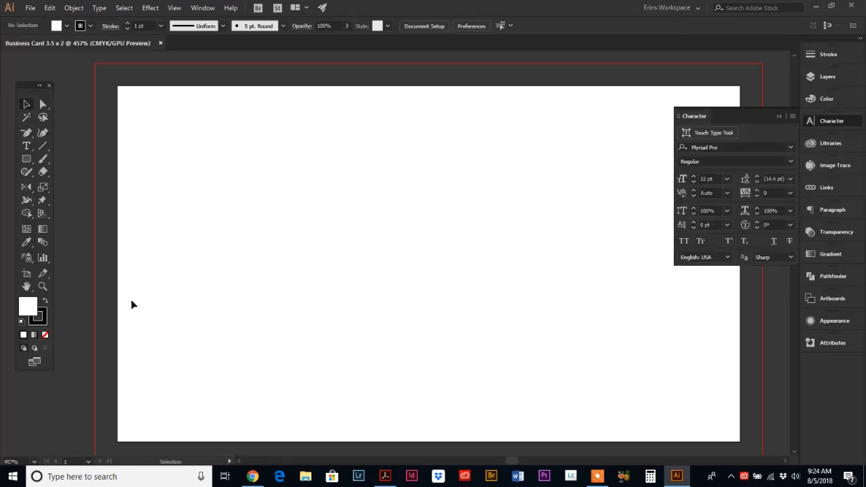
Step: Zoom out around the blank card, collapse the Character panel, and select the Artboard tool
{"action": "left_click", "coordinate": [43, 286]}
{"action": "left_click", "coordinate": [396, 278], "text": "alt"}
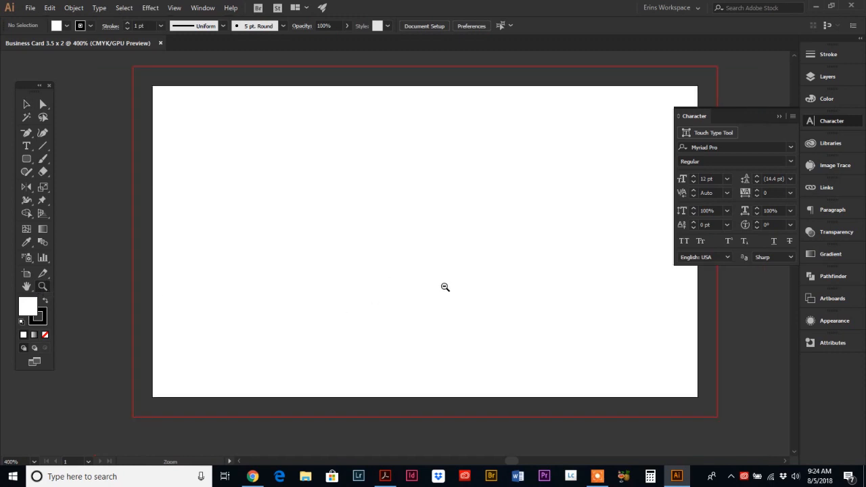
{"action": "left_click", "coordinate": [701, 117]}
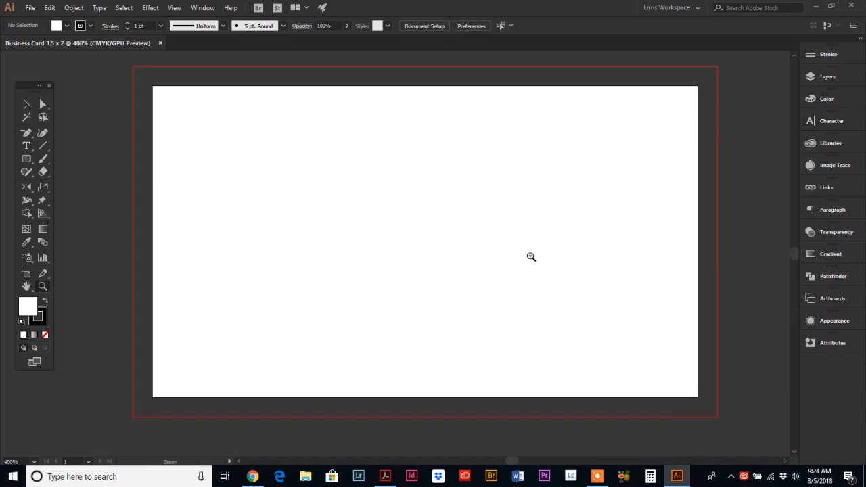
{"action": "left_click", "coordinate": [531, 257], "text": "alt"}
{"action": "left_click", "coordinate": [352, 248], "text": "alt"}
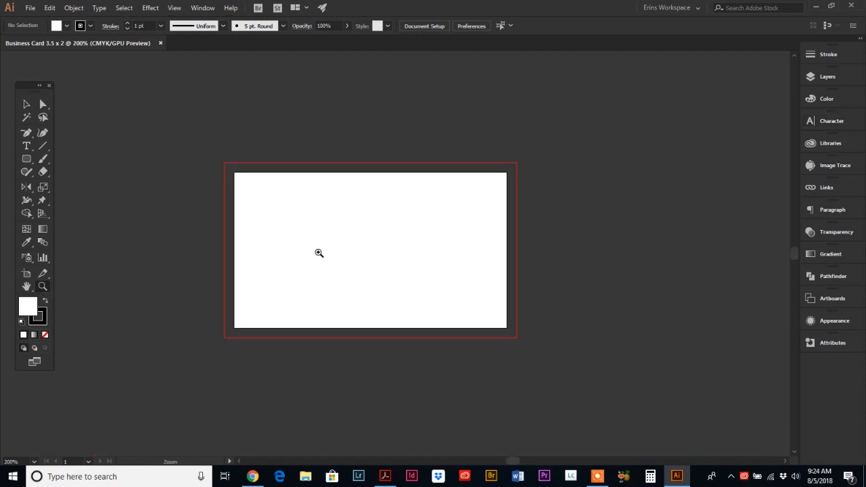
{"action": "scroll", "coordinate": [319, 253], "scroll_direction": "down", "scroll_amount": 3}
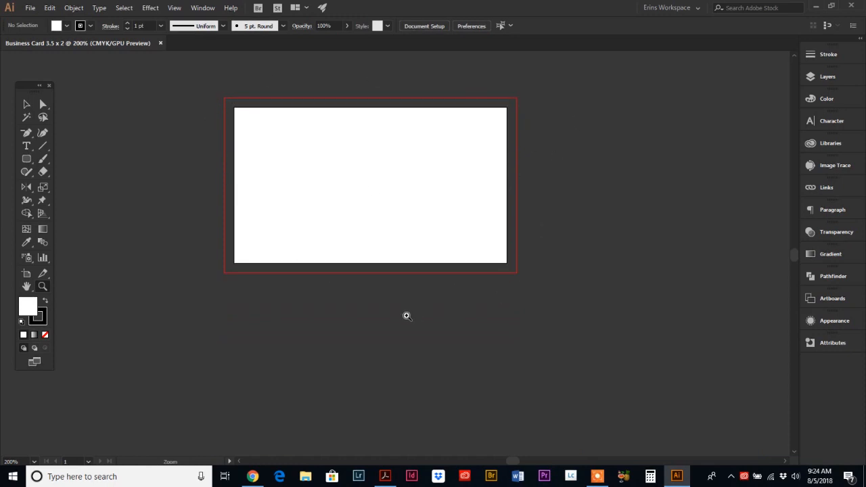
{"action": "left_click", "coordinate": [27, 275]}
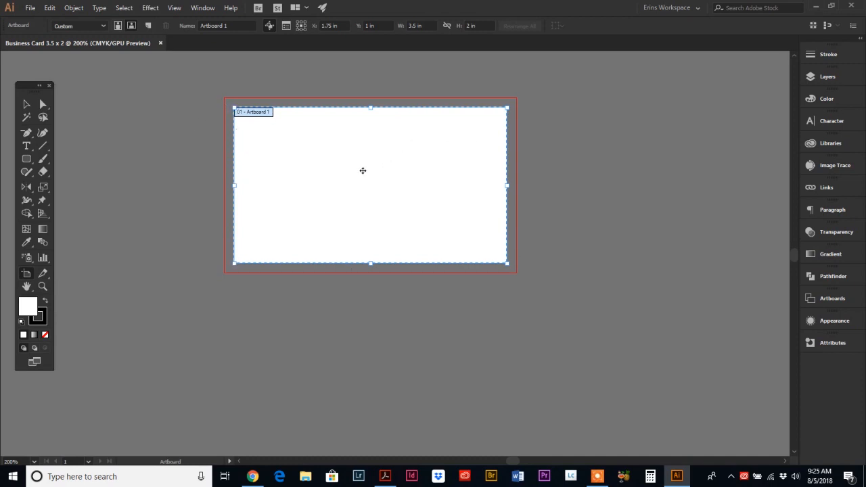
Step: Alt-drag Artboard 1 downward to create 'Artboard 1 copy', then return to the Selection tool
{"action": "left_click_drag", "start_coordinate": [348, 155], "coordinate": [352, 359]}
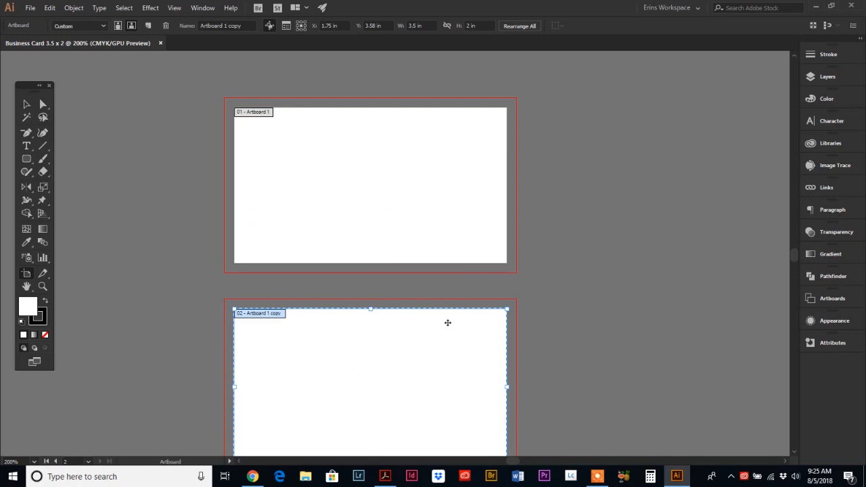
{"action": "scroll", "coordinate": [447, 322], "scroll_direction": "down", "scroll_amount": 2}
{"action": "scroll", "coordinate": [445, 323], "scroll_direction": "up", "scroll_amount": 1}
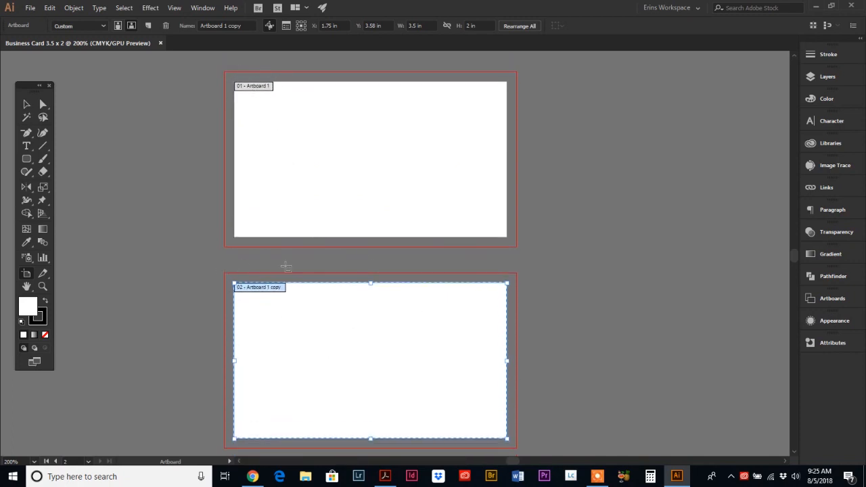
{"action": "left_click", "coordinate": [28, 105]}
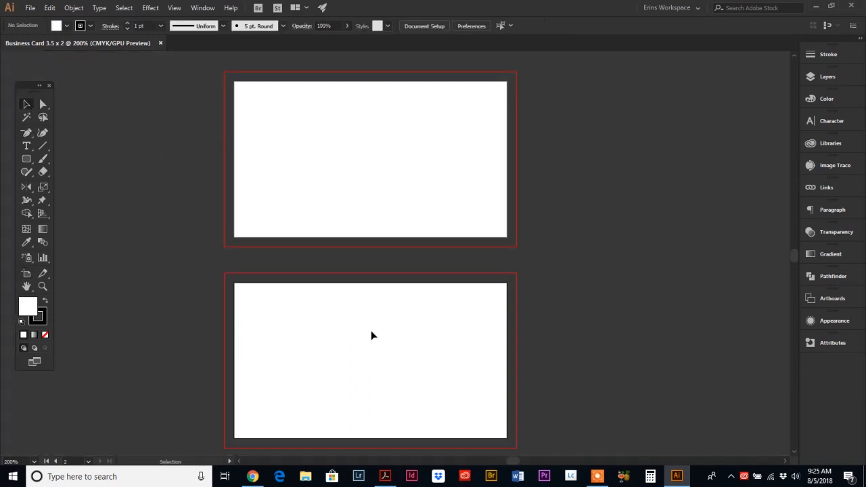
{"action": "left_click", "coordinate": [385, 476]}
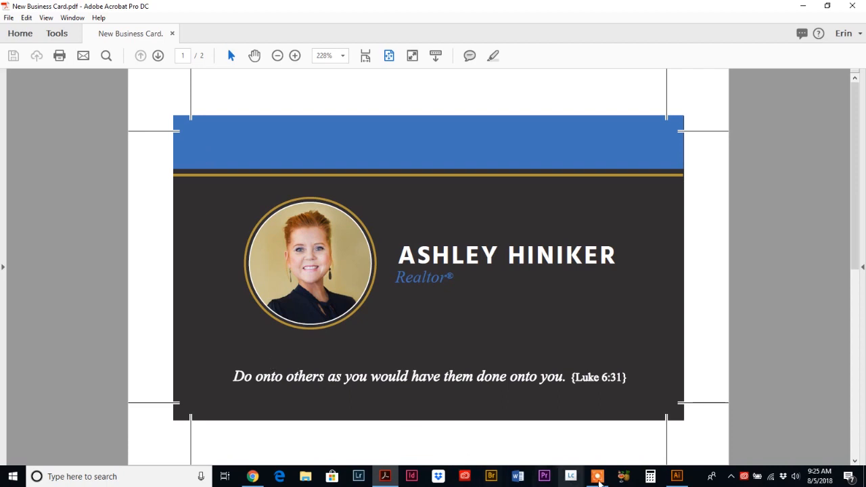
{"action": "left_click", "coordinate": [676, 476]}
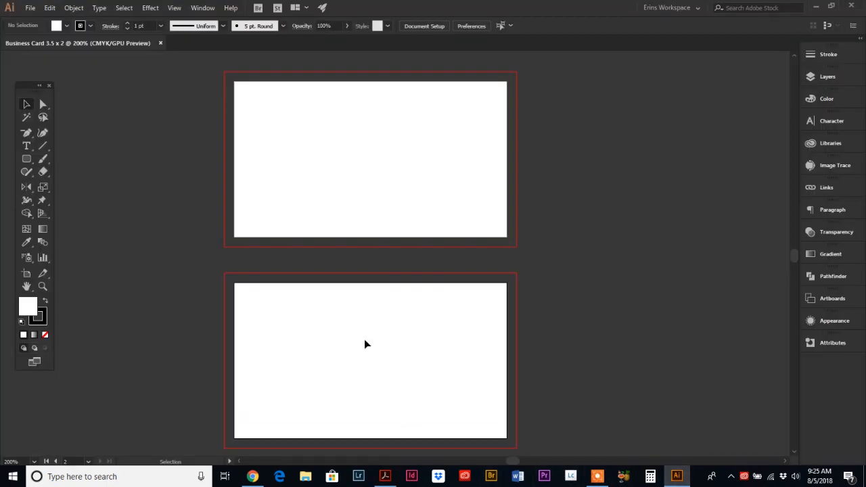
Step: Draw a 3.75 × 0.6528 in rectangle across the front card's top edge into the bleed
{"action": "left_click", "coordinate": [26, 160]}
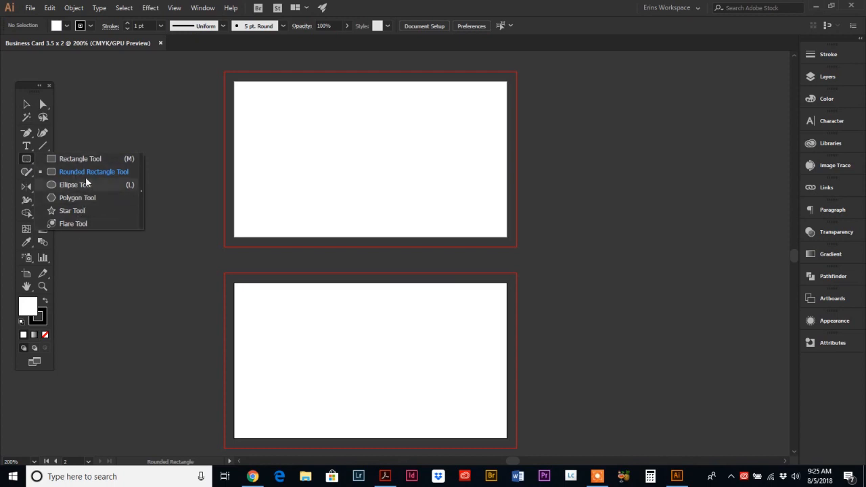
{"action": "left_click", "coordinate": [72, 161]}
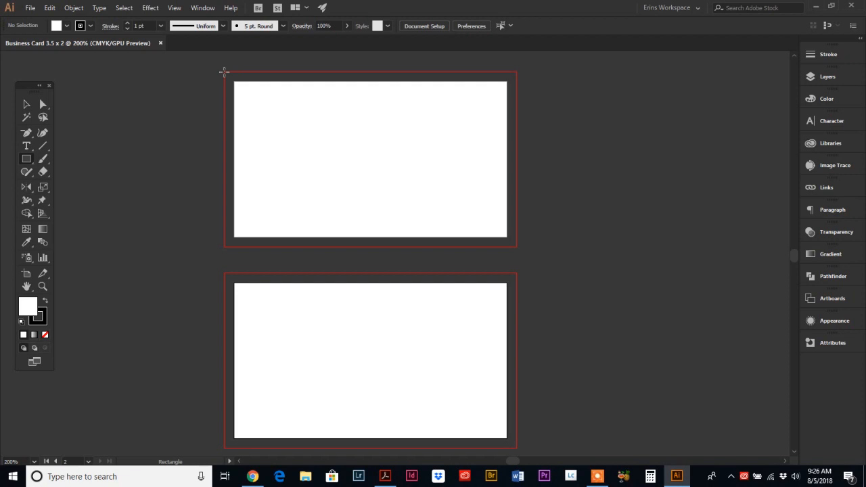
{"action": "left_click_drag", "start_coordinate": [224, 71], "coordinate": [517, 122]}
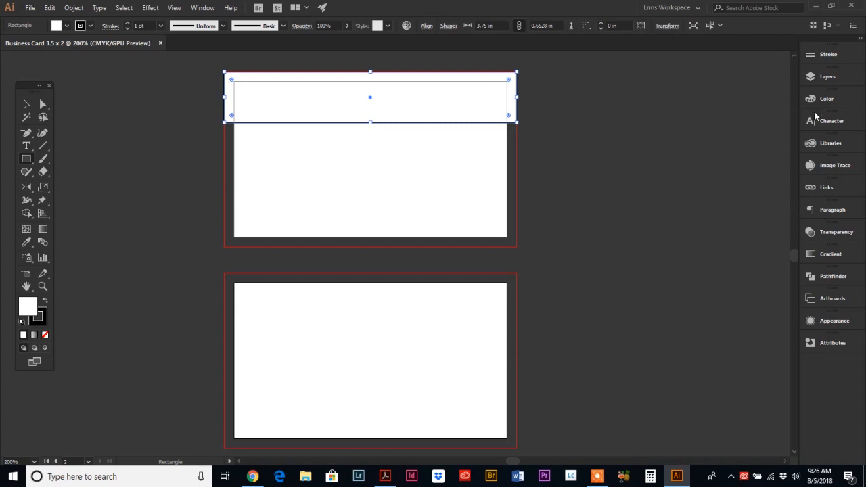
{"action": "left_click", "coordinate": [825, 98]}
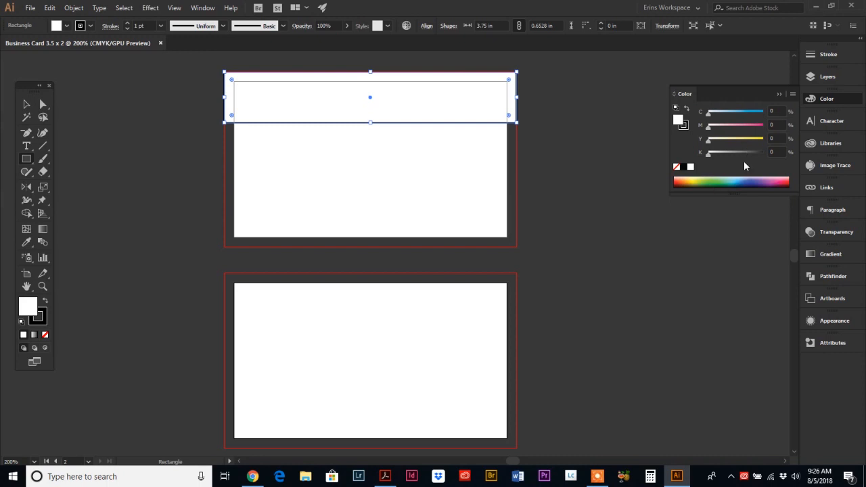
Step: Open PANTONE+ Solid Coated via Window > Swatch Libraries > Color Books
{"action": "left_click", "coordinate": [200, 8]}
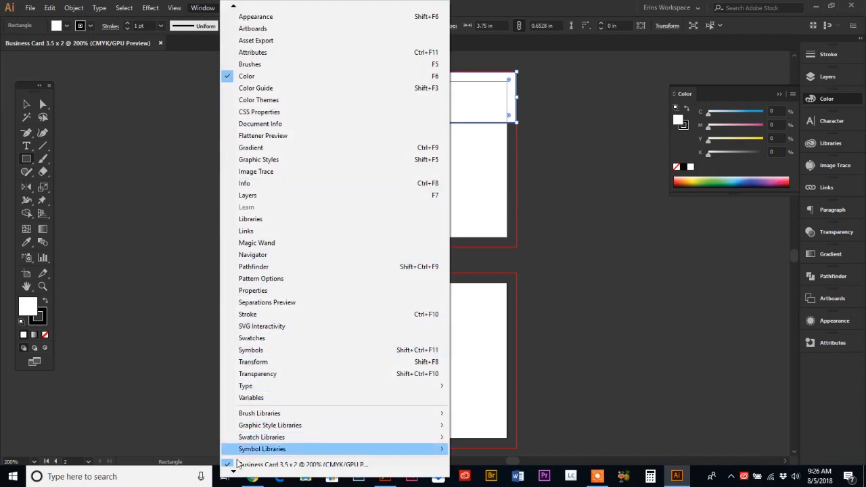
{"action": "mouse_move", "coordinate": [236, 471]}
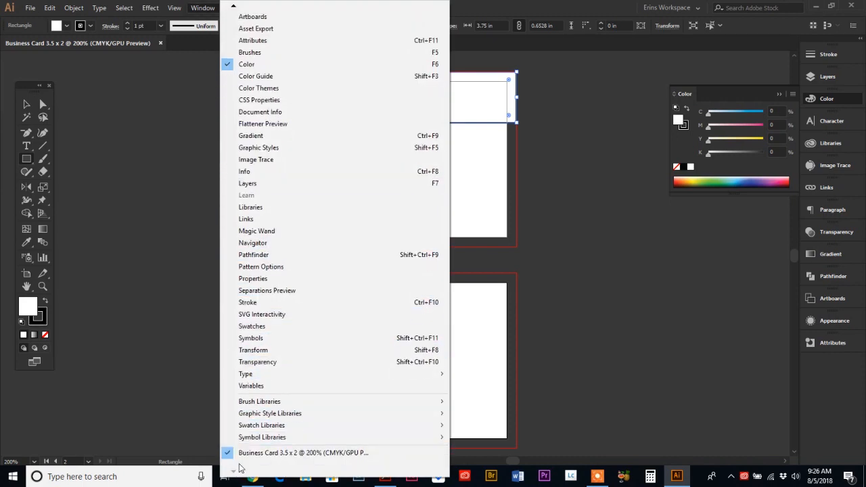
{"action": "mouse_move", "coordinate": [248, 430]}
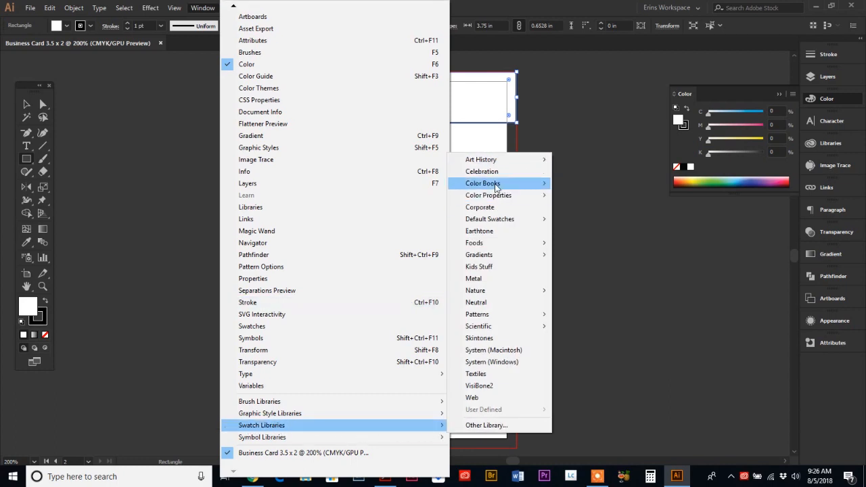
{"action": "mouse_move", "coordinate": [496, 185]}
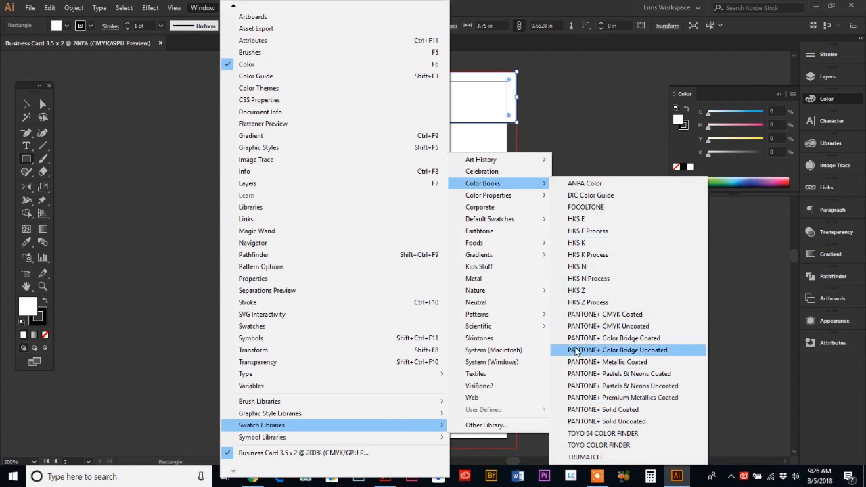
{"action": "left_click", "coordinate": [590, 411]}
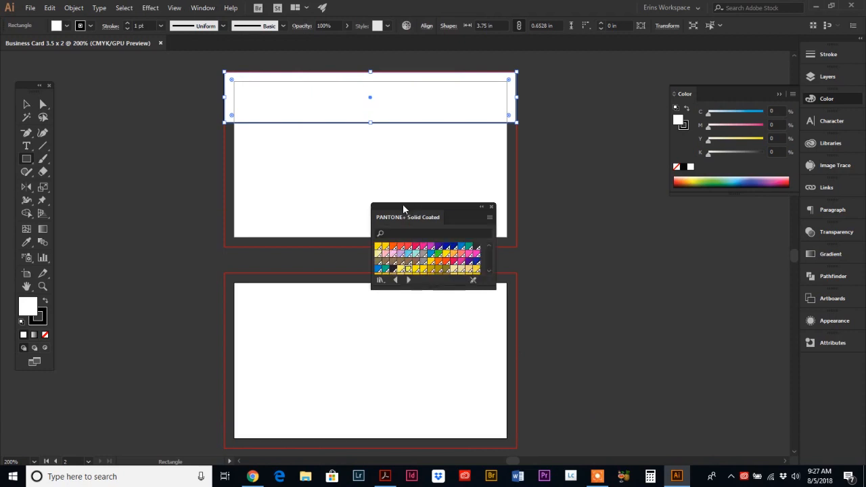
Step: Move the swatch library aside, then give the header band a dark blue fill and no stroke
{"action": "left_click_drag", "start_coordinate": [403, 205], "coordinate": [638, 227]}
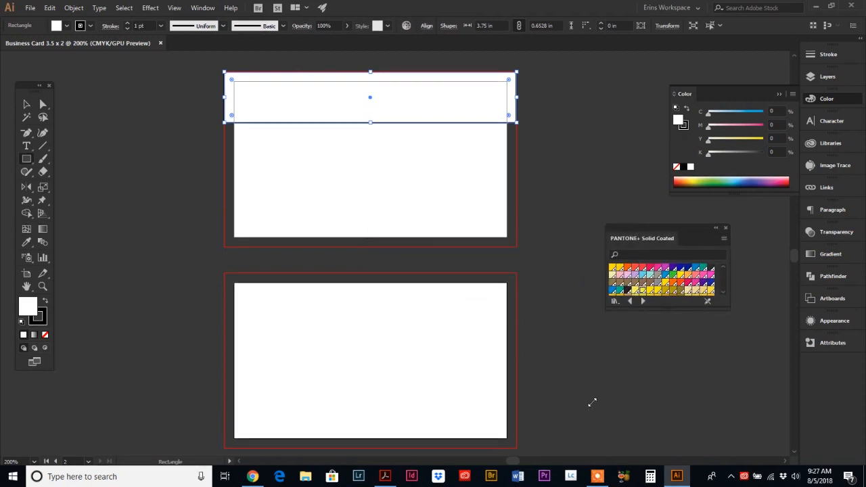
{"action": "left_click_drag", "start_coordinate": [592, 403], "coordinate": [582, 405]}
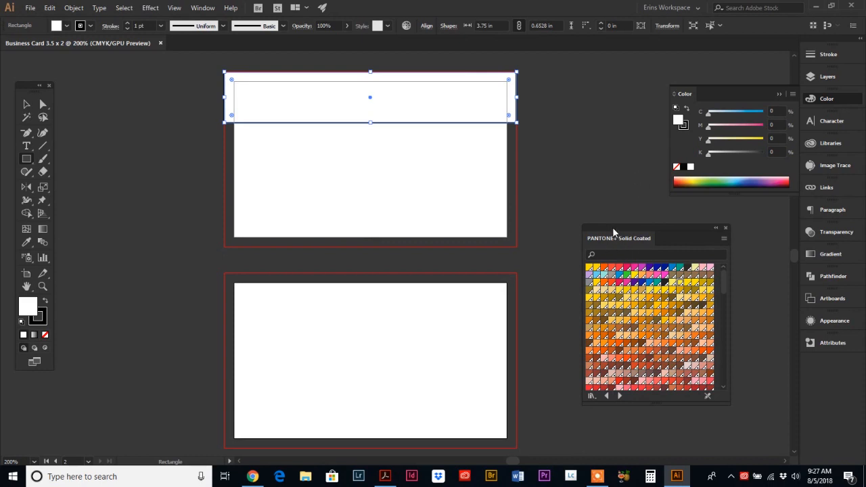
{"action": "left_click_drag", "start_coordinate": [612, 226], "coordinate": [673, 278]}
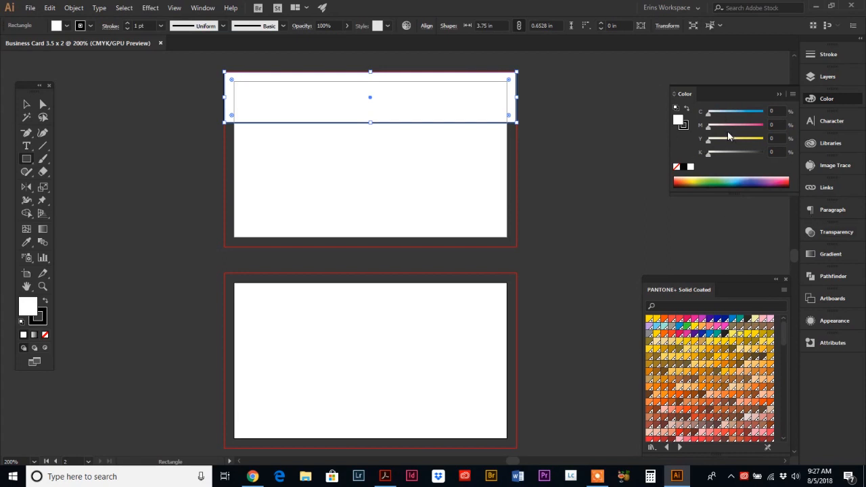
{"action": "left_click", "coordinate": [745, 181]}
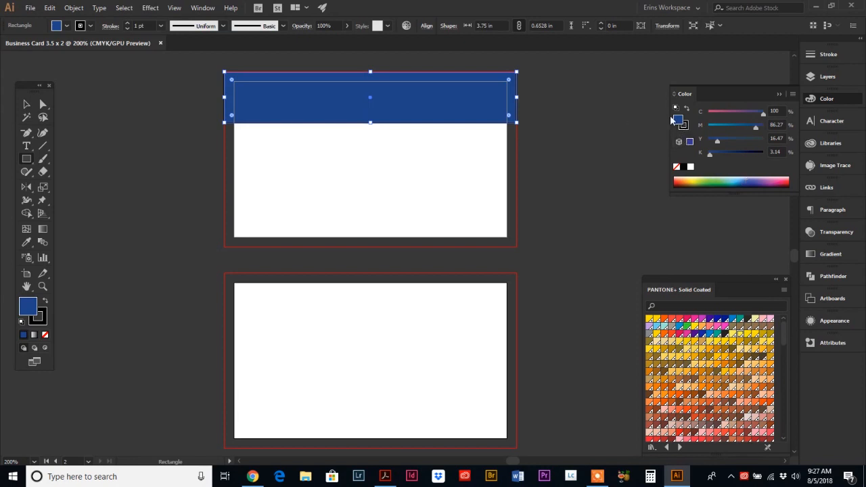
{"action": "left_click", "coordinate": [684, 128]}
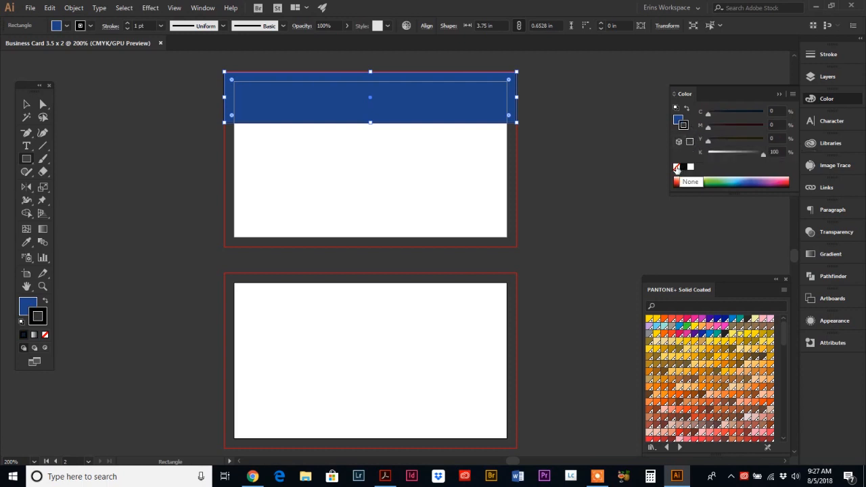
{"action": "left_click", "coordinate": [675, 167]}
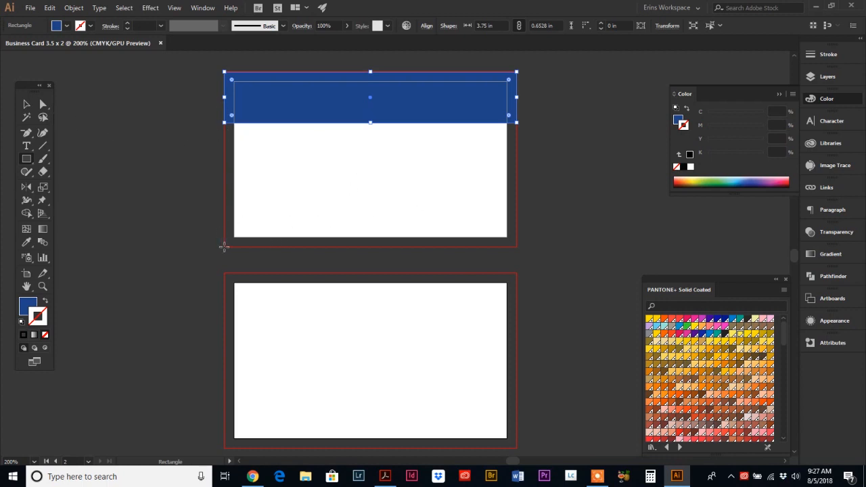
Step: Draw a 3.7431 × 1.6319 in rectangle below the band, fill it 95% black, and compare with the PDF
{"action": "left_click_drag", "start_coordinate": [224, 247], "coordinate": [516, 123]}
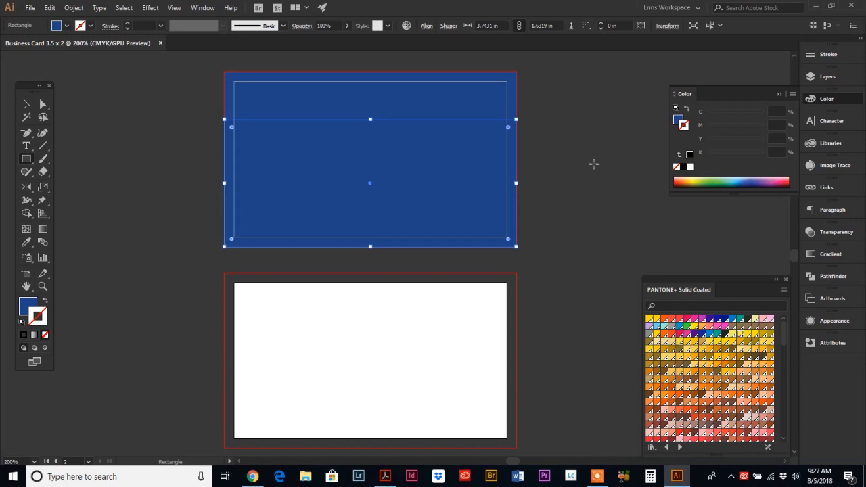
{"action": "left_click", "coordinate": [677, 120]}
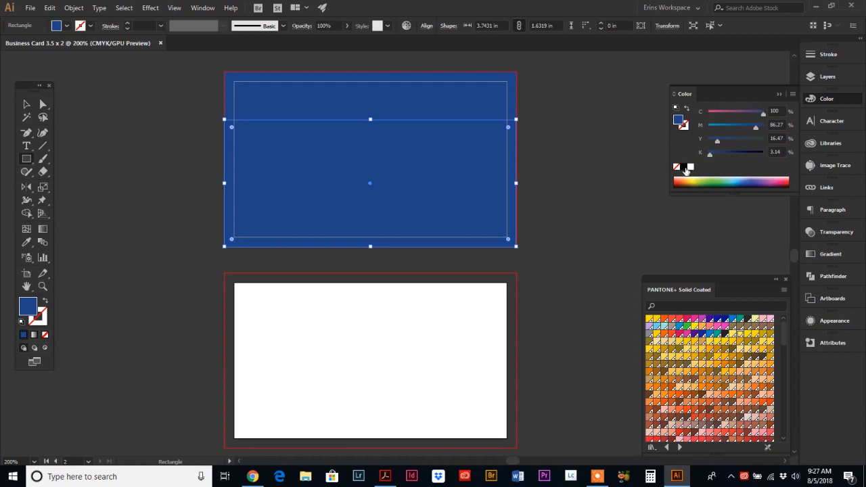
{"action": "left_click", "coordinate": [682, 167]}
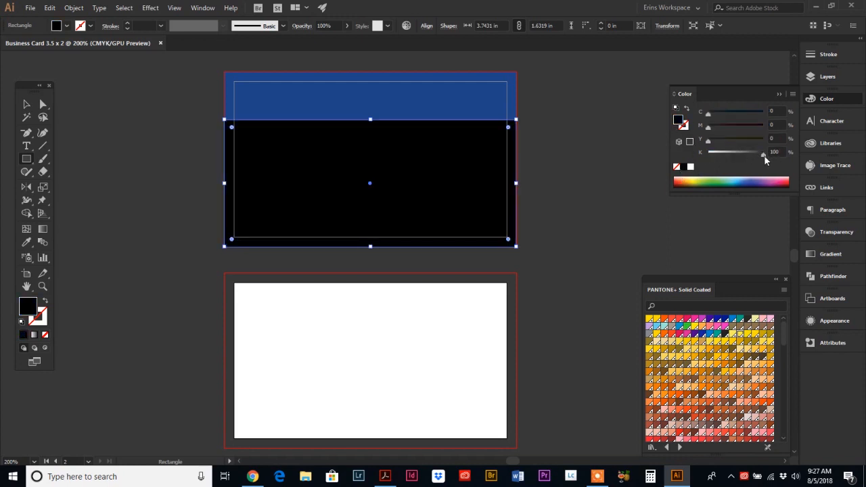
{"action": "left_click_drag", "start_coordinate": [763, 155], "coordinate": [758, 156]}
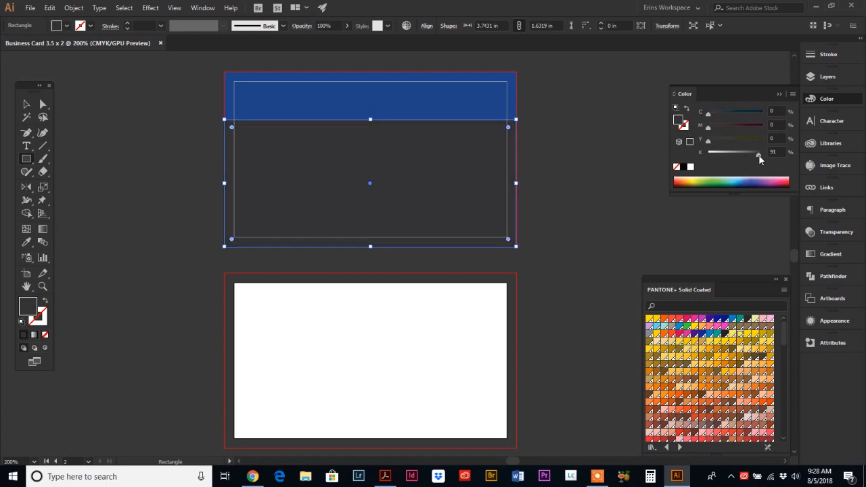
{"action": "left_click", "coordinate": [768, 152]}
{"action": "type", "text": "95"}
{"action": "key", "text": "Return"}
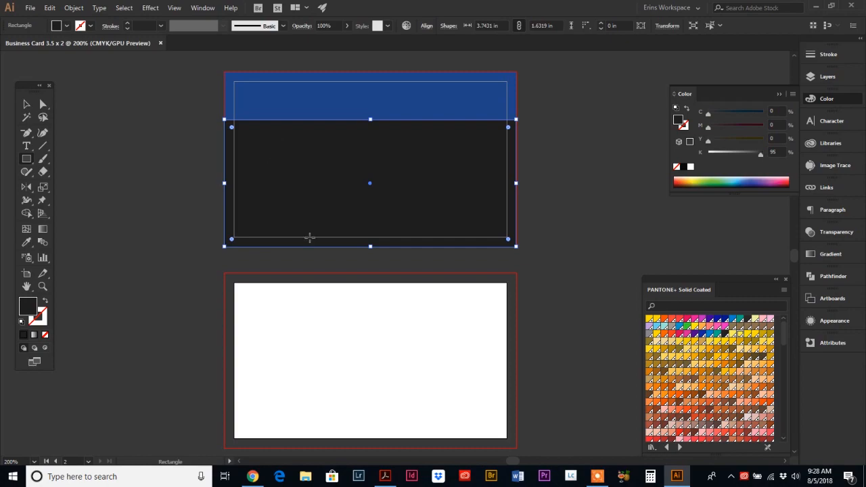
{"action": "left_click", "coordinate": [385, 477]}
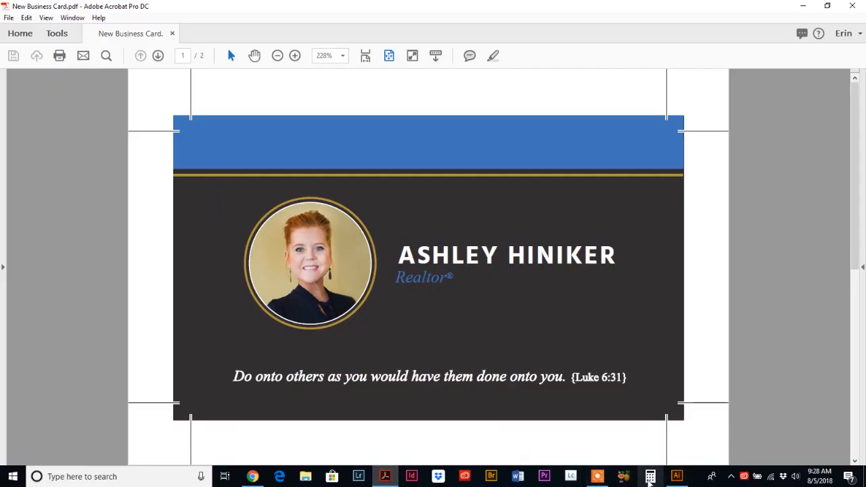
{"action": "left_click", "coordinate": [677, 479]}
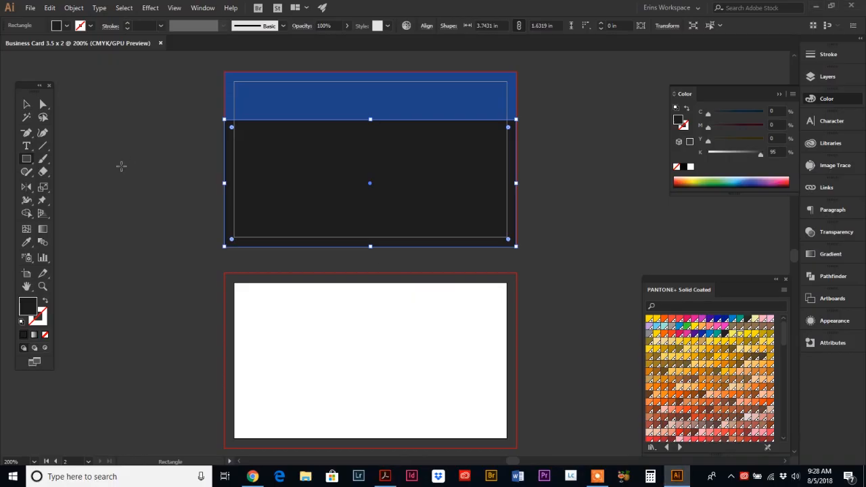
Step: Draw a 3.7292 in horizontal line along the blue band's bottom edge with a gold 1 pt stroke
{"action": "left_click", "coordinate": [42, 147]}
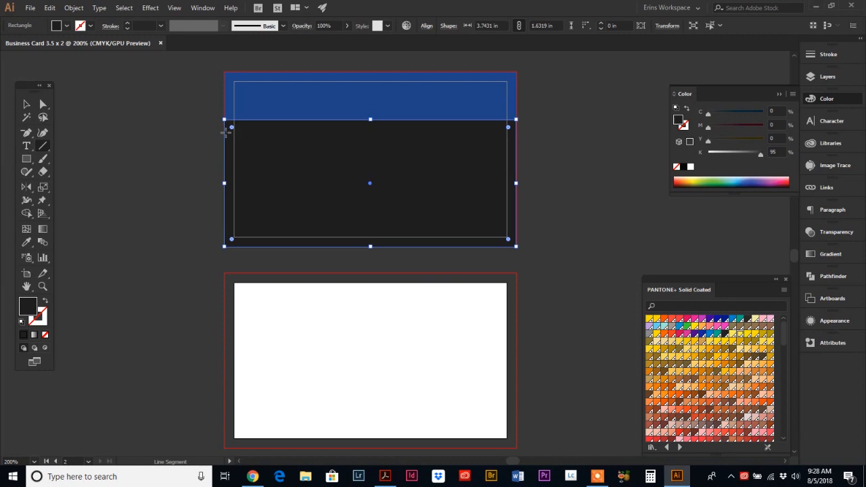
{"action": "left_click", "coordinate": [26, 105]}
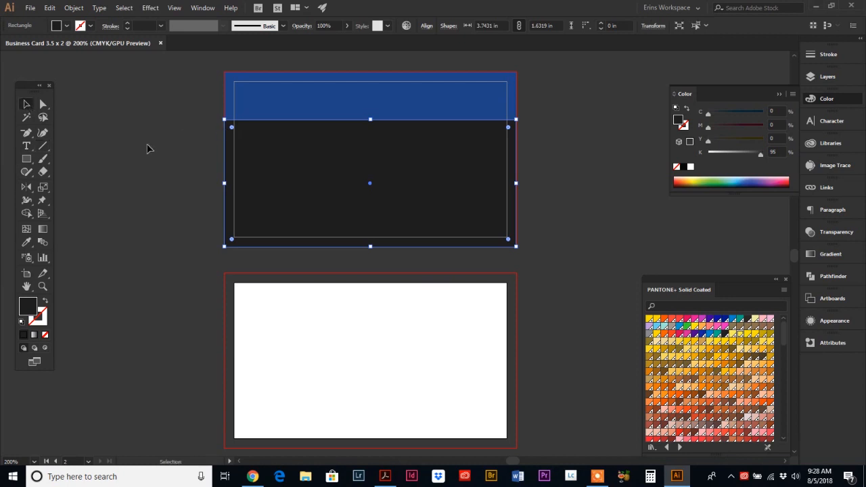
{"action": "left_click", "coordinate": [153, 162]}
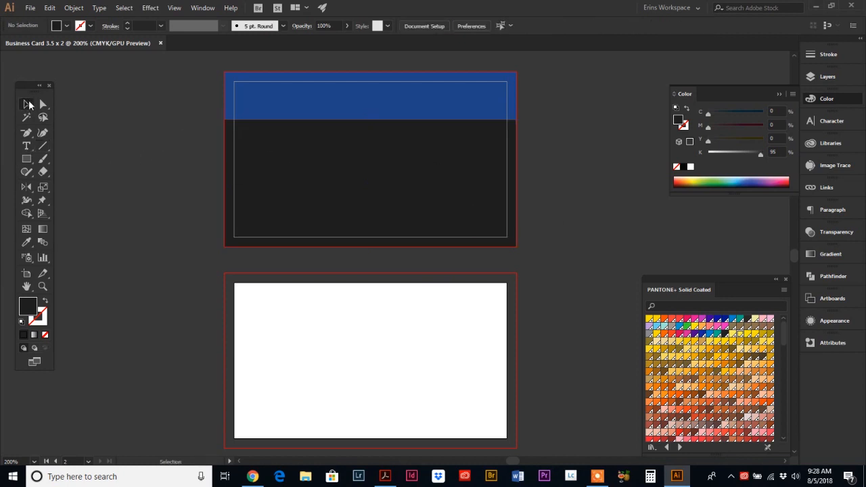
{"action": "left_click", "coordinate": [41, 146]}
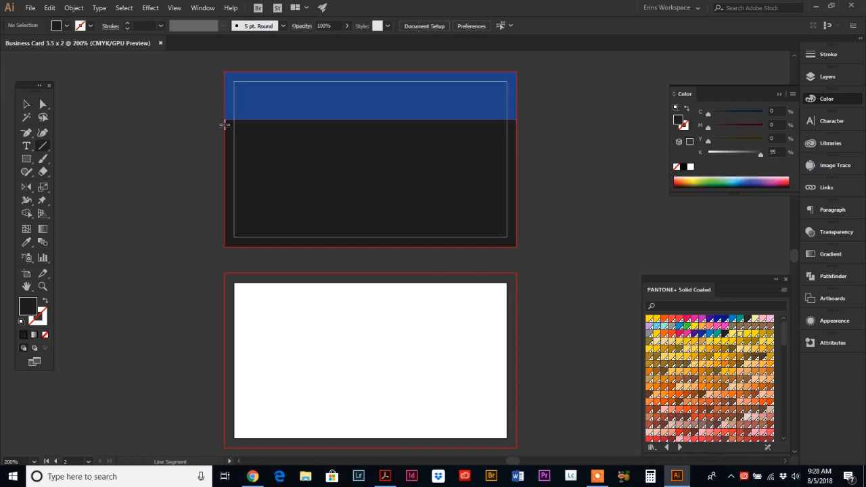
{"action": "left_click_drag", "start_coordinate": [224, 124], "coordinate": [515, 155]}
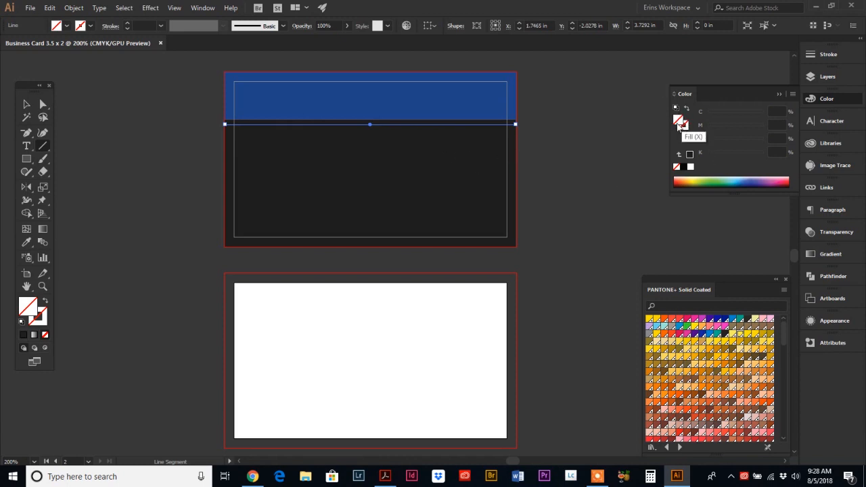
{"action": "left_click", "coordinate": [683, 129]}
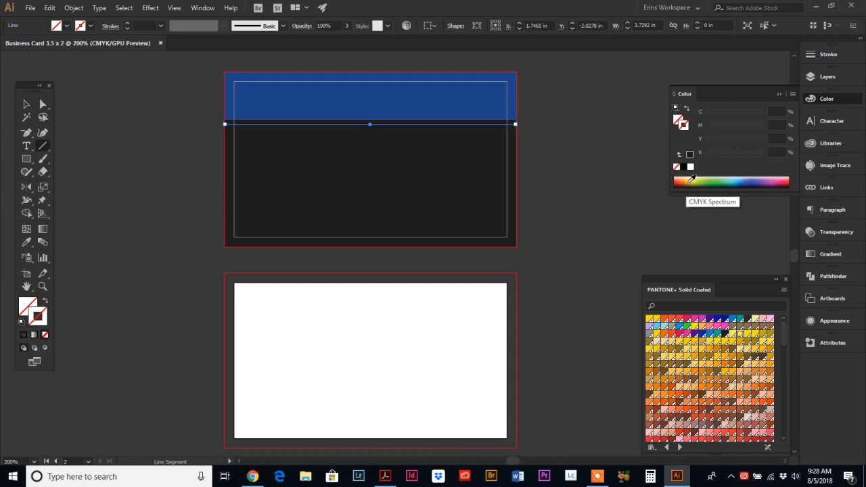
{"action": "left_click", "coordinate": [691, 179]}
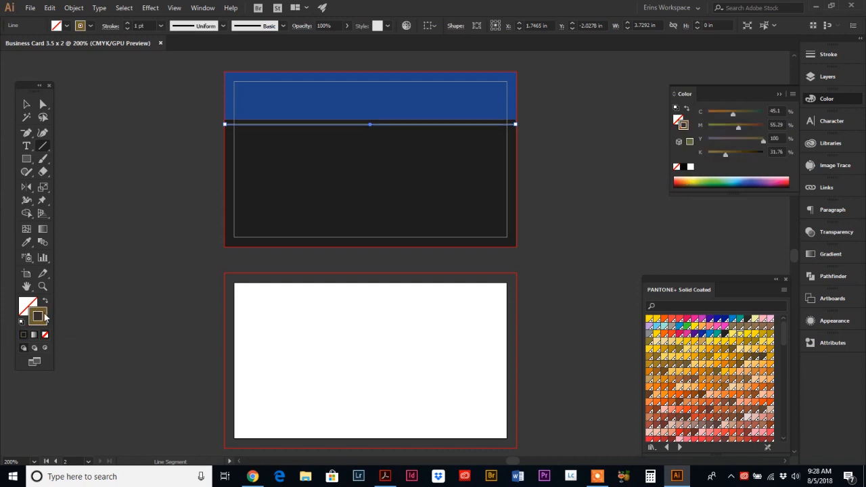
{"action": "left_click", "coordinate": [27, 105]}
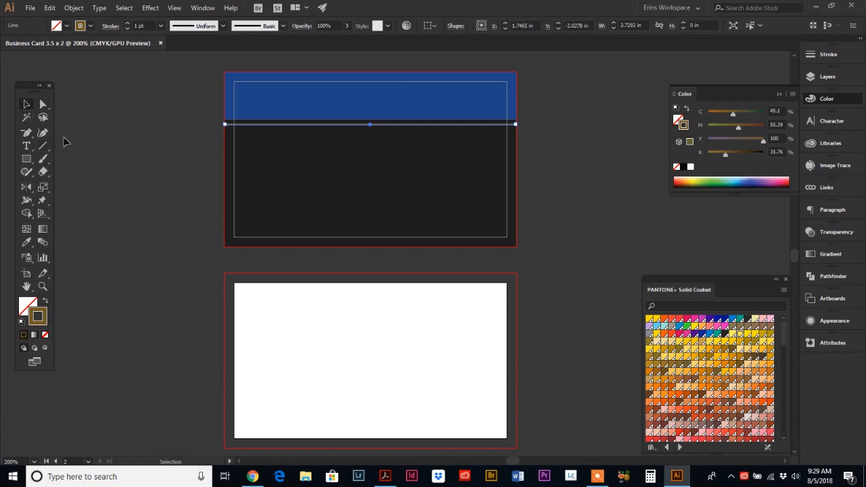
{"action": "left_click", "coordinate": [197, 224]}
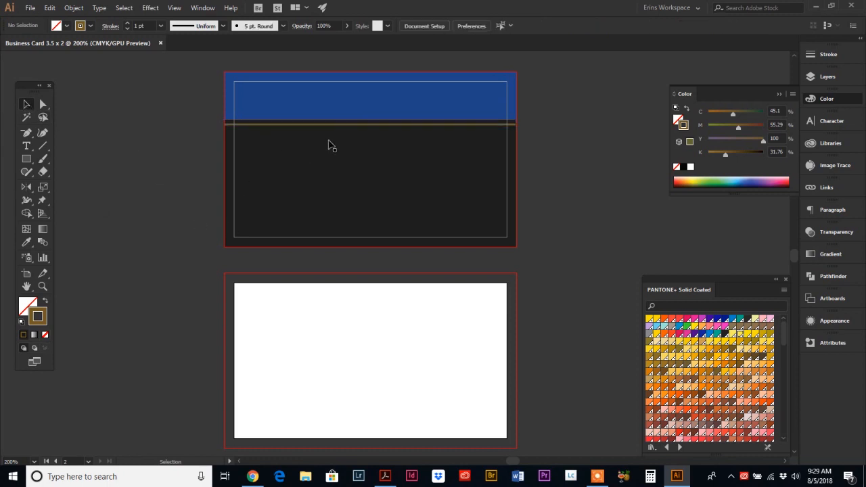
Step: Shorten the blue header band to about 0.41 in tall
{"action": "left_click", "coordinate": [327, 132]}
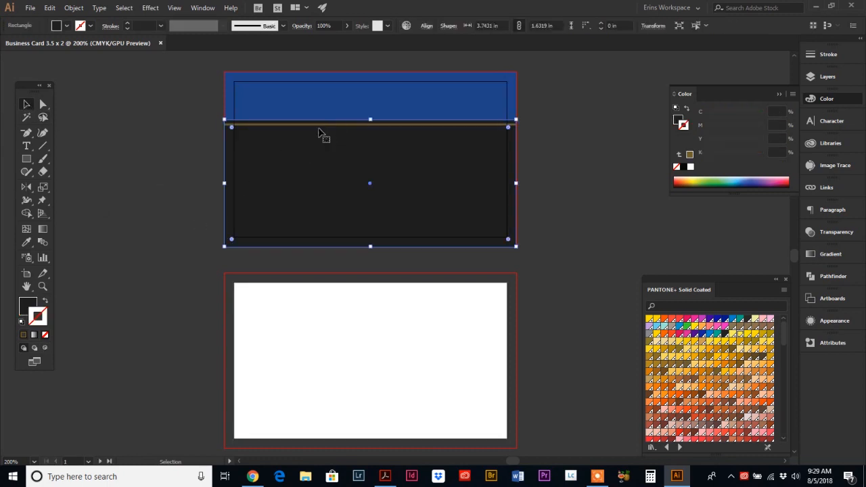
{"action": "left_click", "coordinate": [187, 131]}
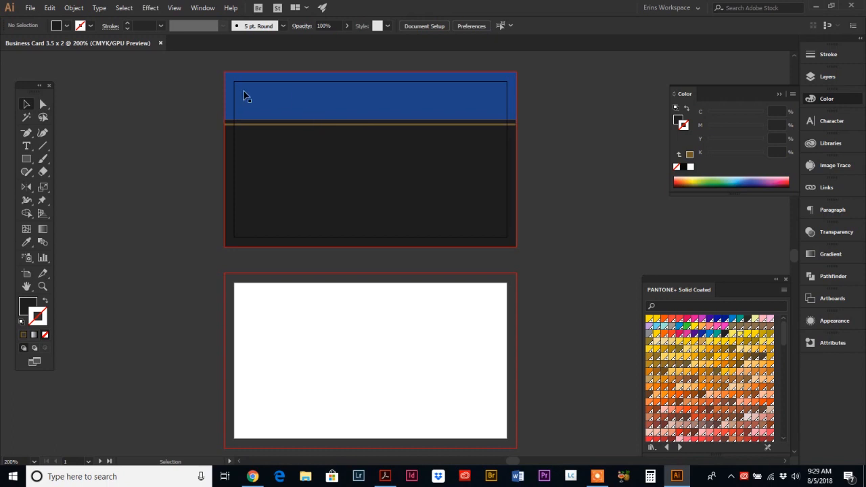
{"action": "left_click", "coordinate": [275, 109]}
{"action": "left_click_drag", "start_coordinate": [370, 119], "coordinate": [370, 102]}
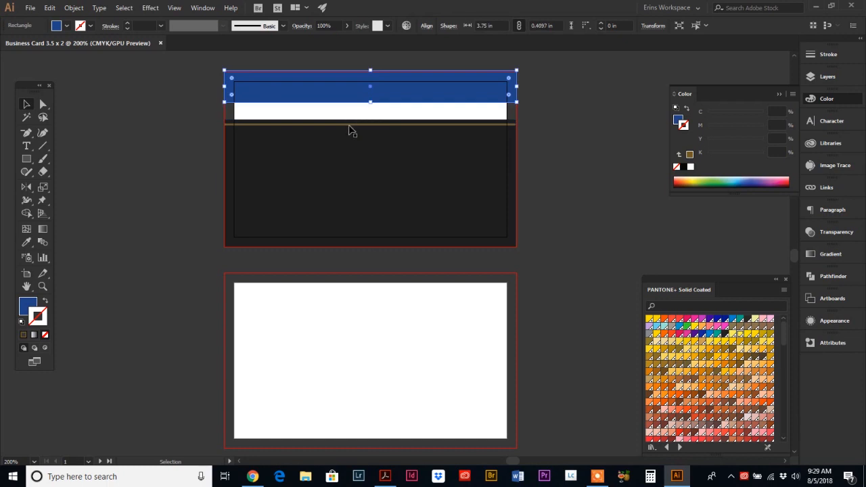
Step: Move the dark background up under the header, stretch it to the card bottom, and check the Acrobat reference
{"action": "left_click", "coordinate": [350, 129]}
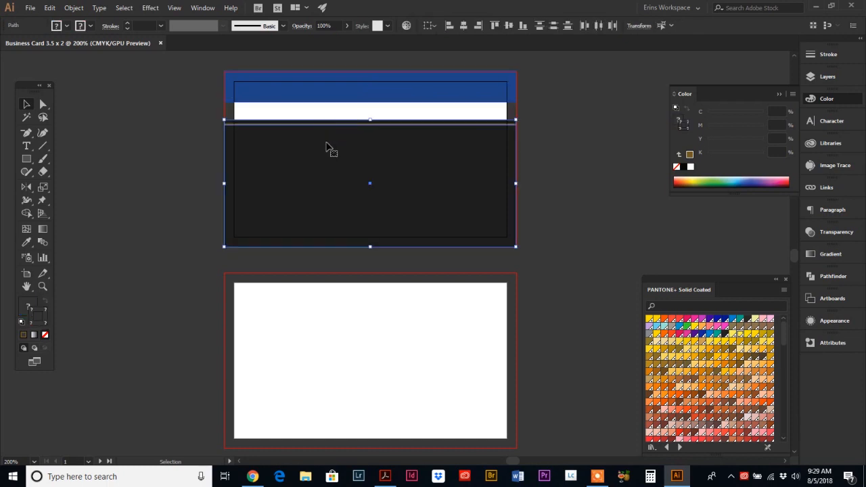
{"action": "left_click_drag", "start_coordinate": [326, 146], "coordinate": [328, 128]}
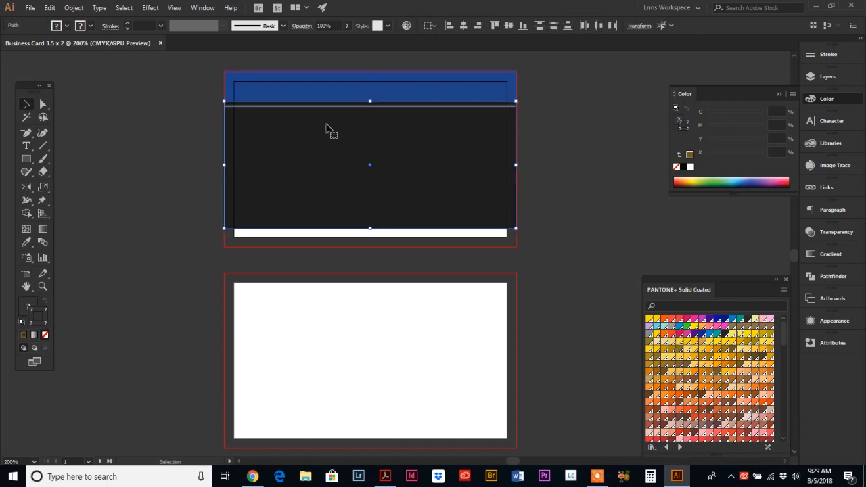
{"action": "left_click", "coordinate": [396, 232]}
{"action": "left_click", "coordinate": [387, 228]}
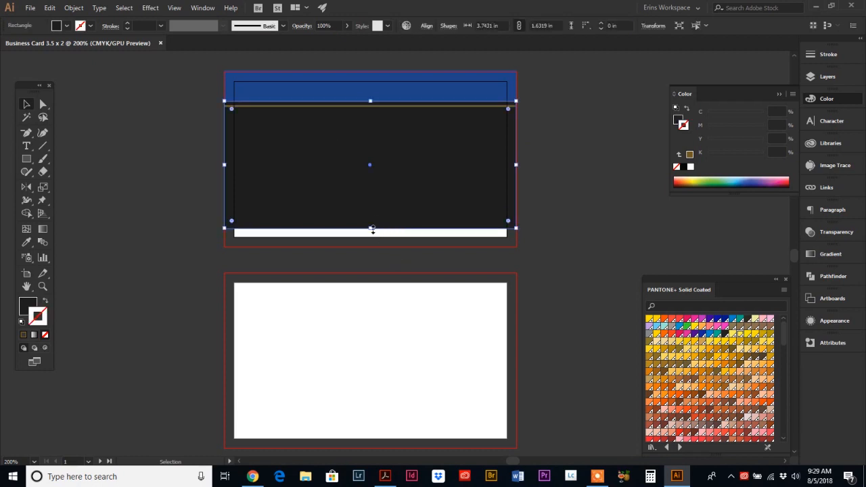
{"action": "left_click_drag", "start_coordinate": [371, 230], "coordinate": [370, 247]}
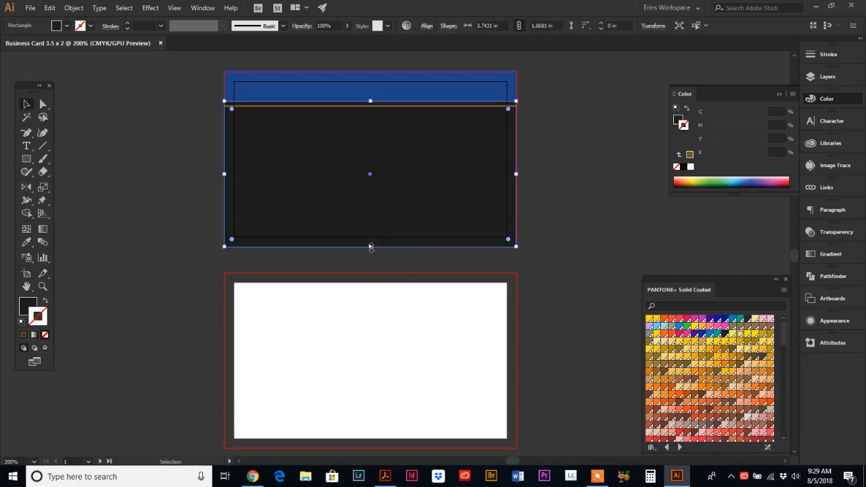
{"action": "left_click", "coordinate": [546, 213]}
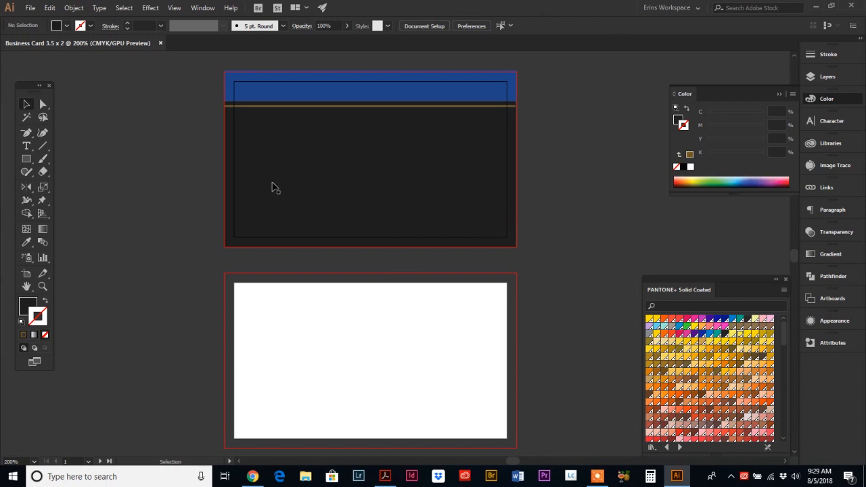
{"action": "left_click", "coordinate": [384, 476]}
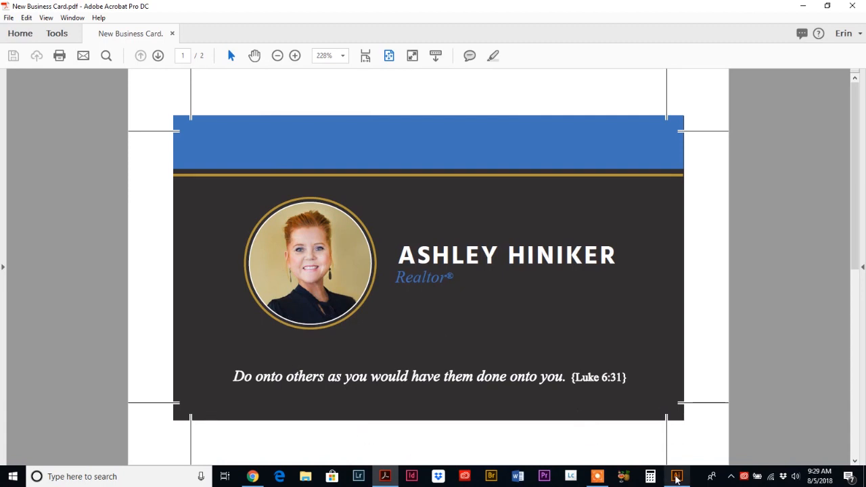
{"action": "left_click", "coordinate": [676, 476]}
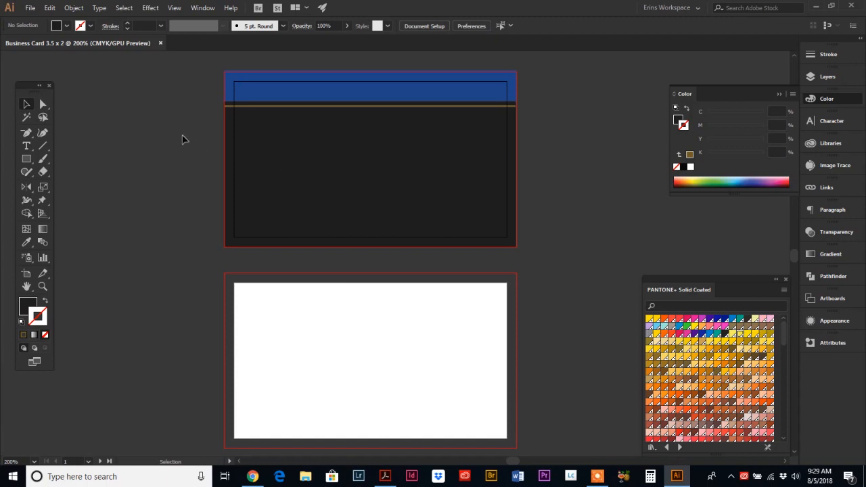
{"action": "left_click", "coordinate": [30, 8]}
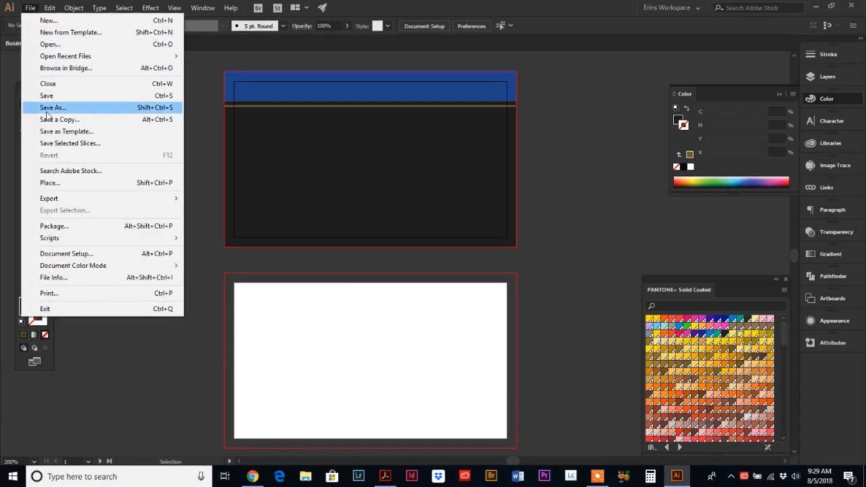
{"action": "left_click", "coordinate": [50, 183]}
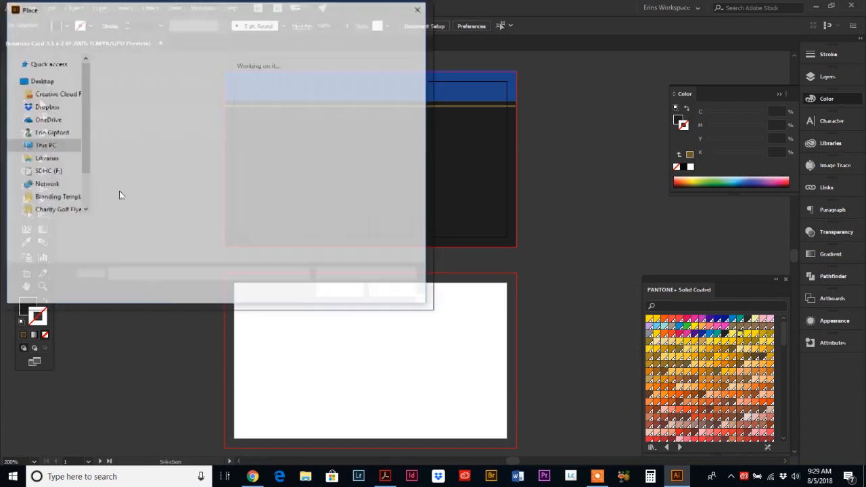
{"action": "scroll", "coordinate": [67, 169], "scroll_direction": "up", "scroll_amount": 5}
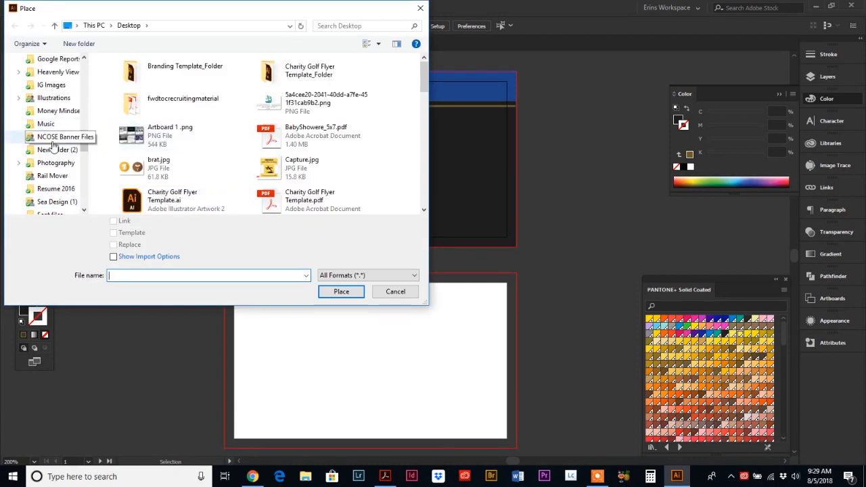
{"action": "scroll", "coordinate": [51, 125], "scroll_direction": "up", "scroll_amount": 2}
{"action": "left_click", "coordinate": [51, 97]}
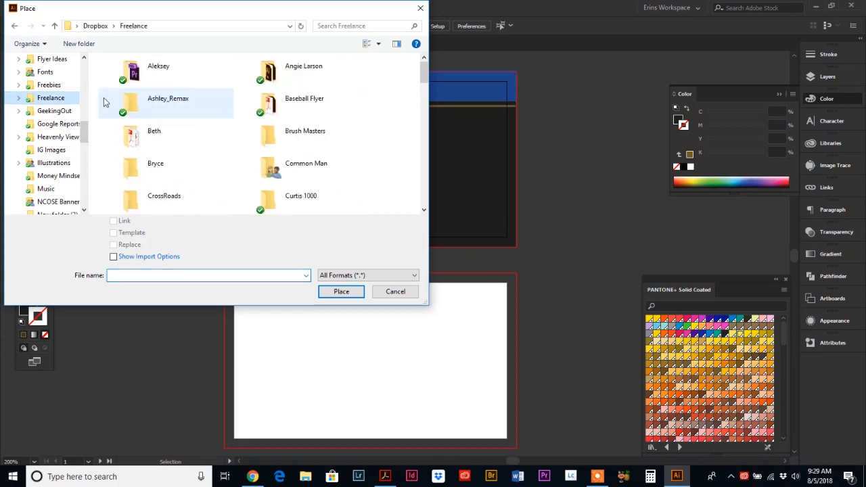
{"action": "double_click", "coordinate": [182, 105]}
{"action": "scroll", "coordinate": [169, 155], "scroll_direction": "down", "scroll_amount": 10}
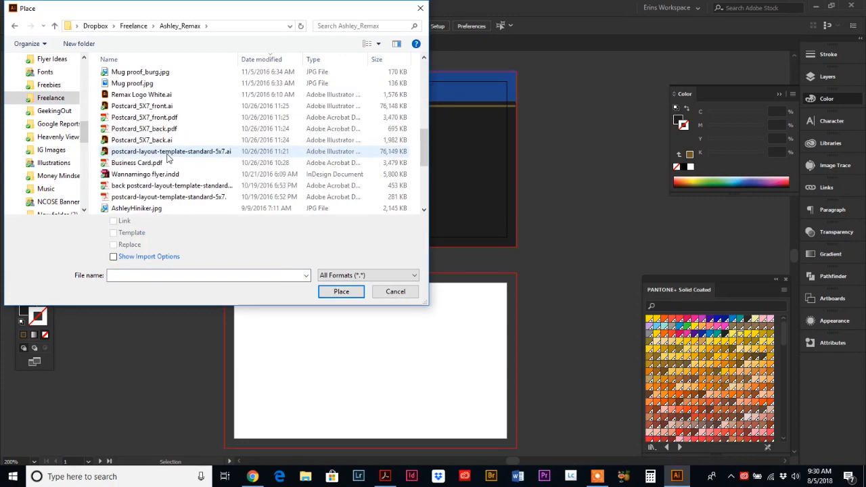
{"action": "double_click", "coordinate": [161, 130]}
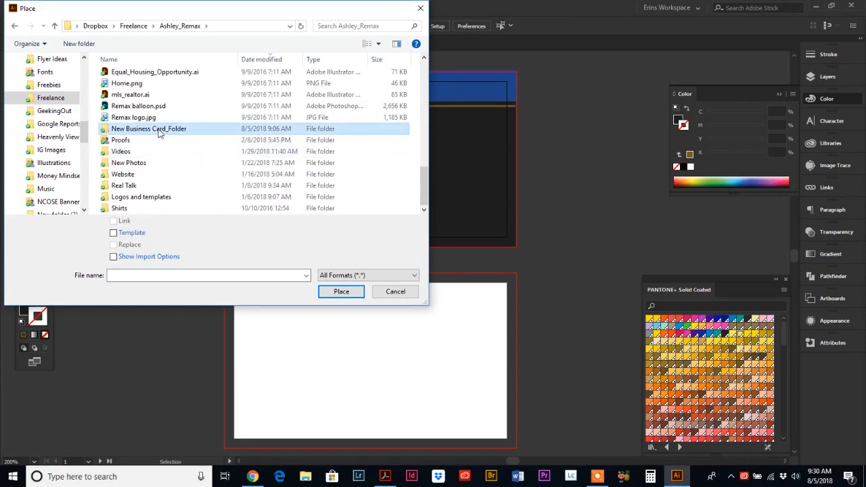
{"action": "double_click", "coordinate": [141, 110]}
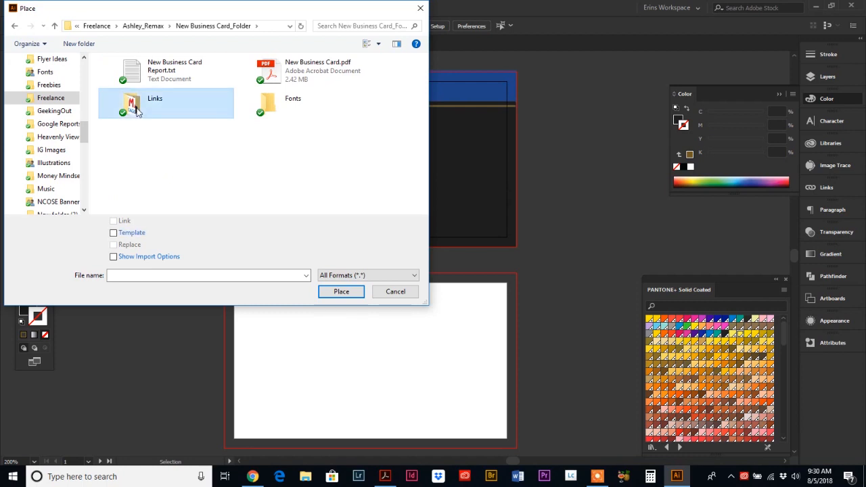
{"action": "left_click", "coordinate": [139, 98]}
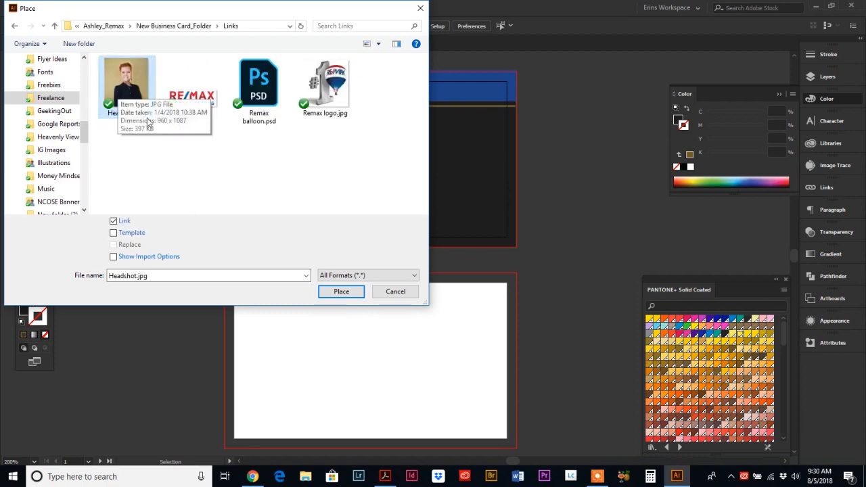
{"action": "left_click", "coordinate": [341, 293]}
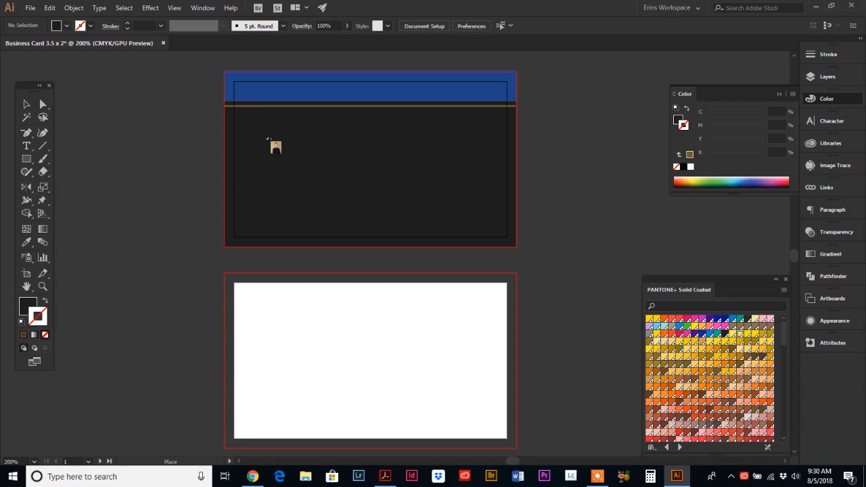
{"action": "left_click", "coordinate": [172, 111]}
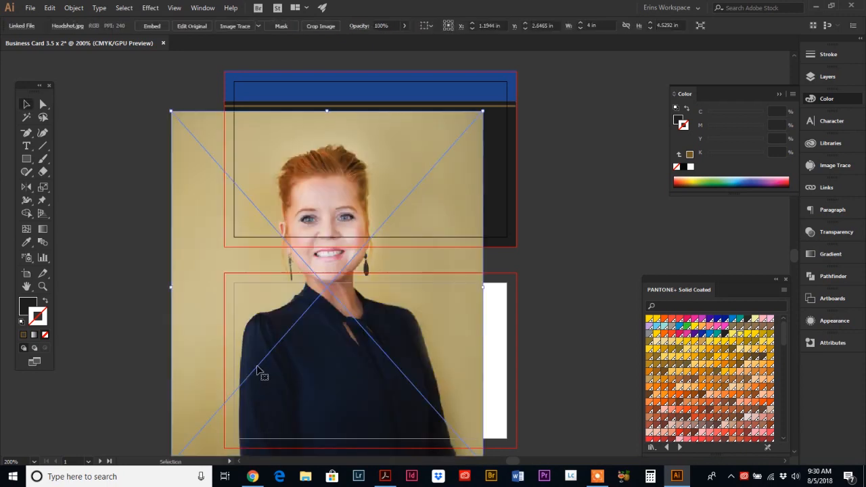
{"action": "key", "text": "a"}
{"action": "key", "text": "v"}
{"action": "key", "text": "Delete"}
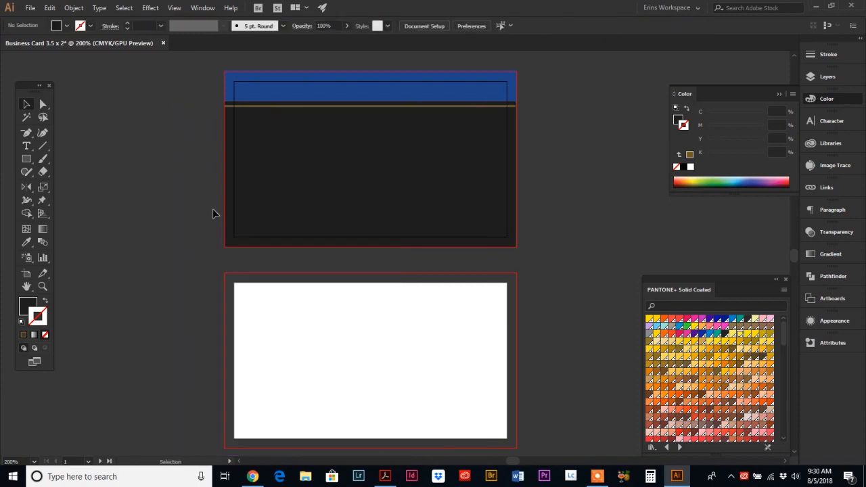
Step: Place Headshot.jpg at about 1.17 × 1.33 in on the card's left side
{"action": "left_click", "coordinate": [31, 8]}
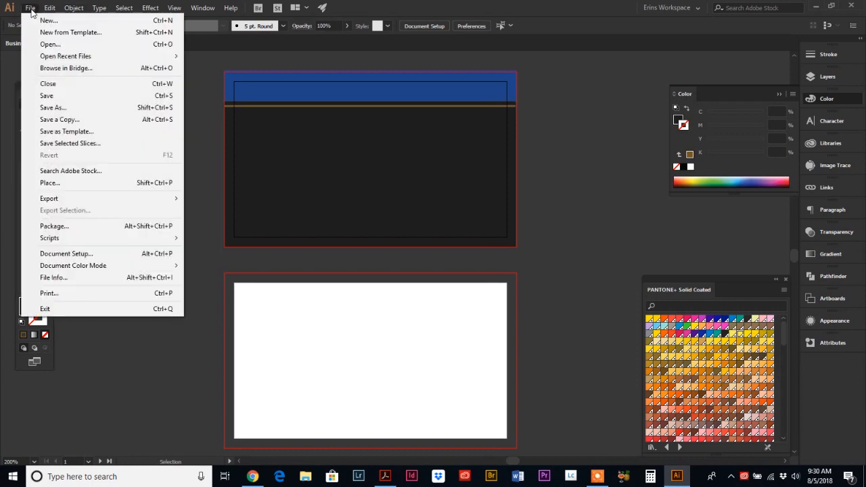
{"action": "left_click", "coordinate": [59, 183]}
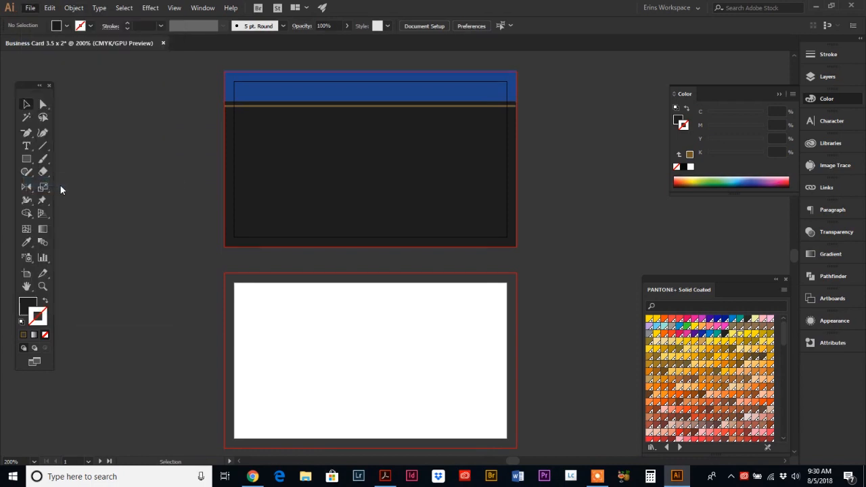
{"action": "left_click", "coordinate": [132, 86]}
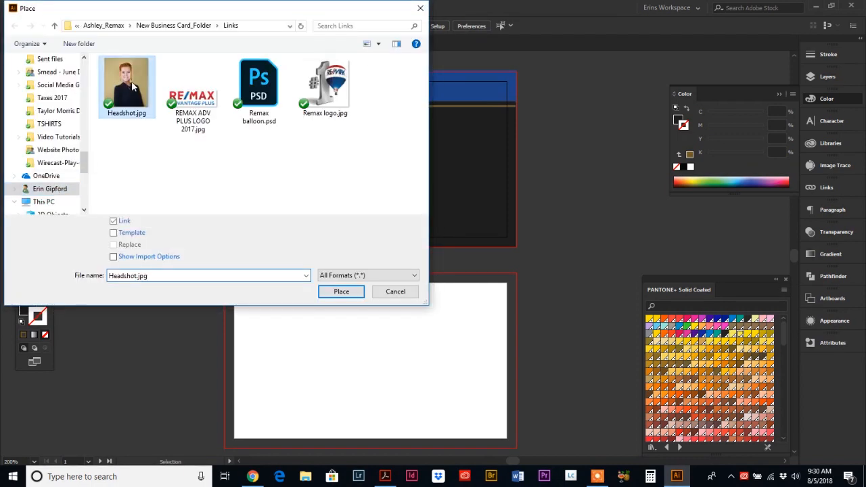
{"action": "left_click", "coordinate": [342, 294]}
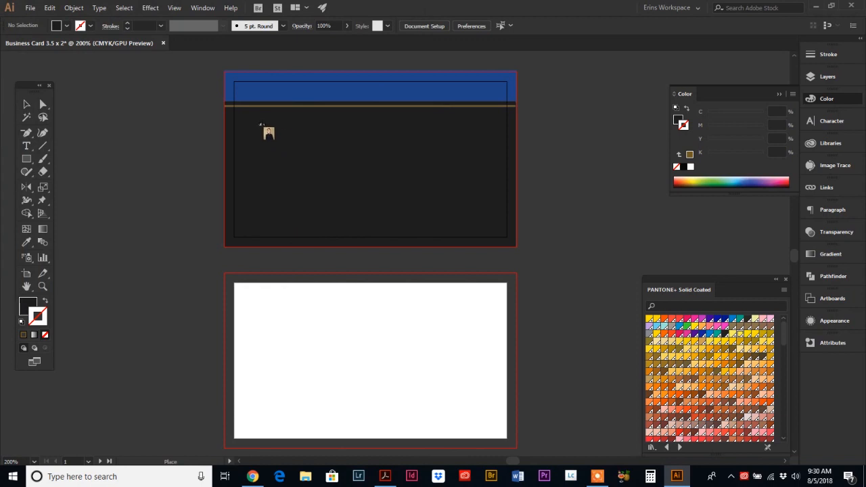
{"action": "left_click_drag", "start_coordinate": [261, 125], "coordinate": [350, 226]}
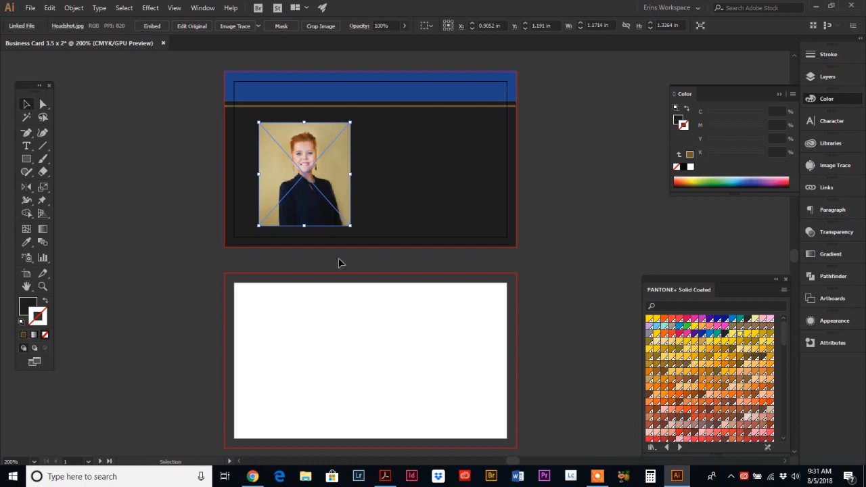
Step: Compare with the Acrobat reference card, then bring up the Rectangle tool's shape flyout
{"action": "left_click", "coordinate": [383, 478]}
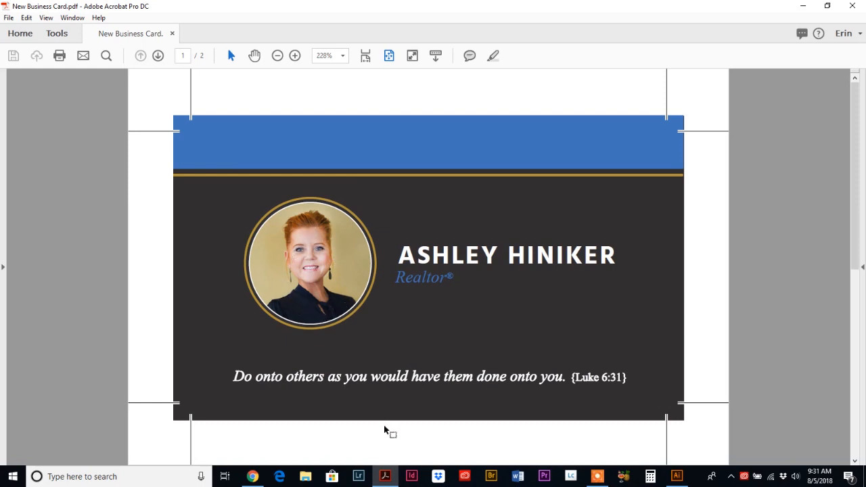
{"action": "left_click", "coordinate": [675, 476]}
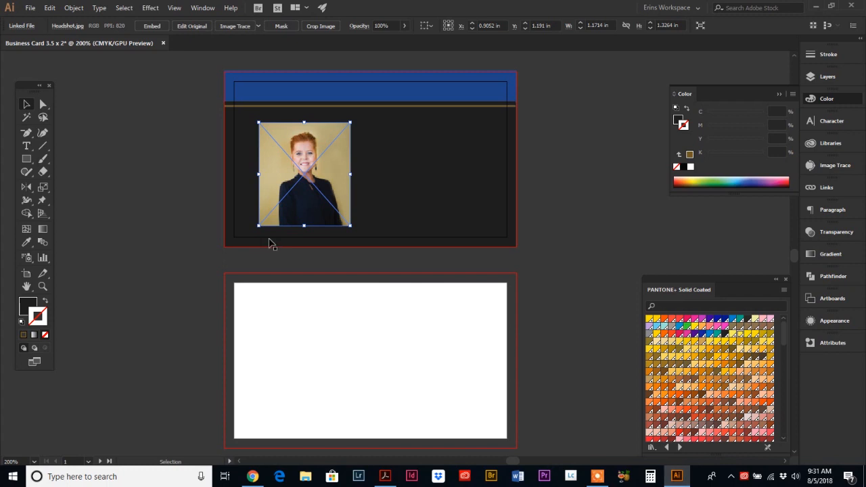
{"action": "left_click", "coordinate": [29, 161]}
{"action": "left_click", "coordinate": [29, 160]}
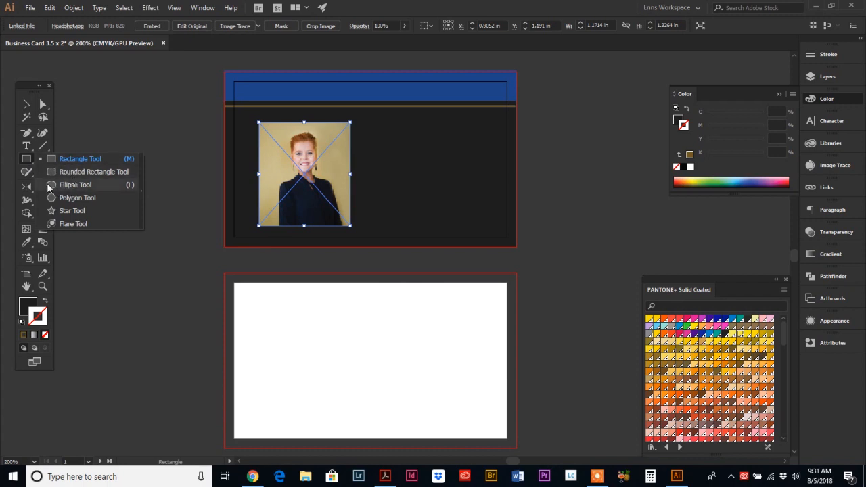
Step: Draw a 0.8642 in circle with no stroke centred over the face in the headshot
{"action": "left_click", "coordinate": [70, 184]}
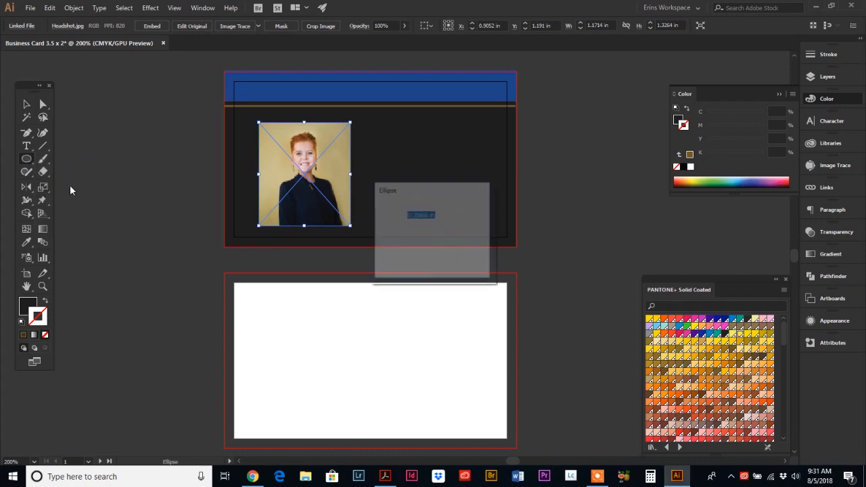
{"action": "left_click", "coordinate": [453, 257]}
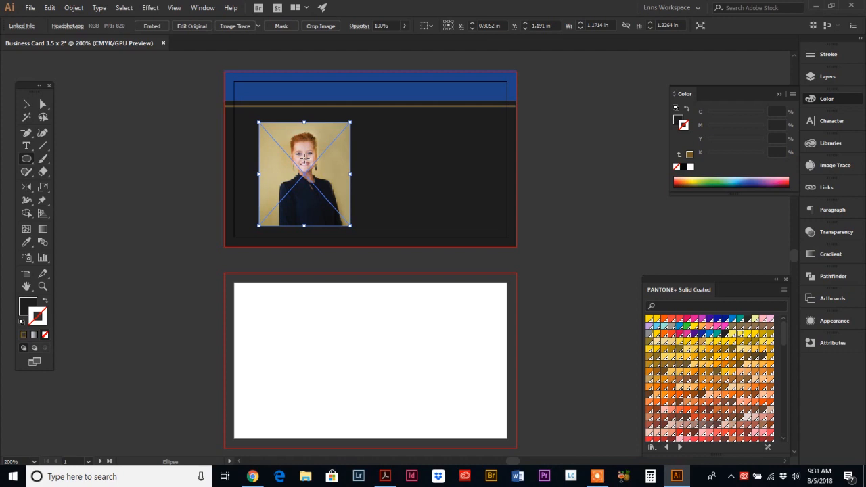
{"action": "left_click", "coordinate": [304, 157]}
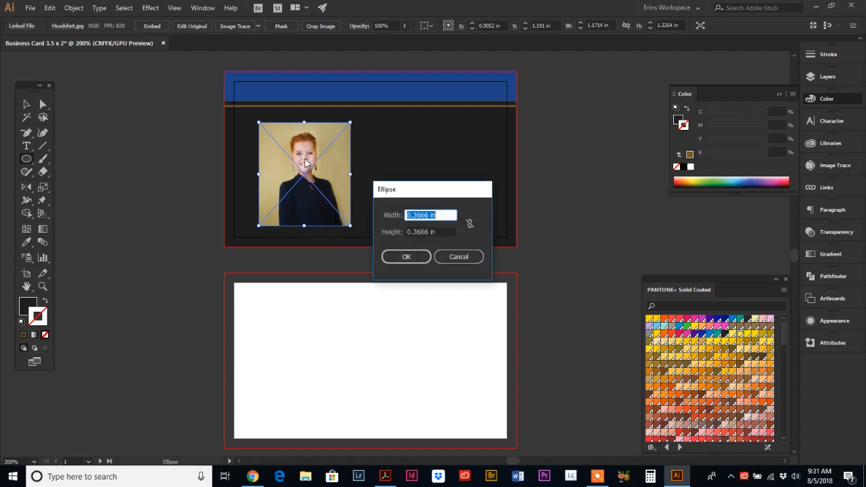
{"action": "left_click", "coordinate": [459, 256]}
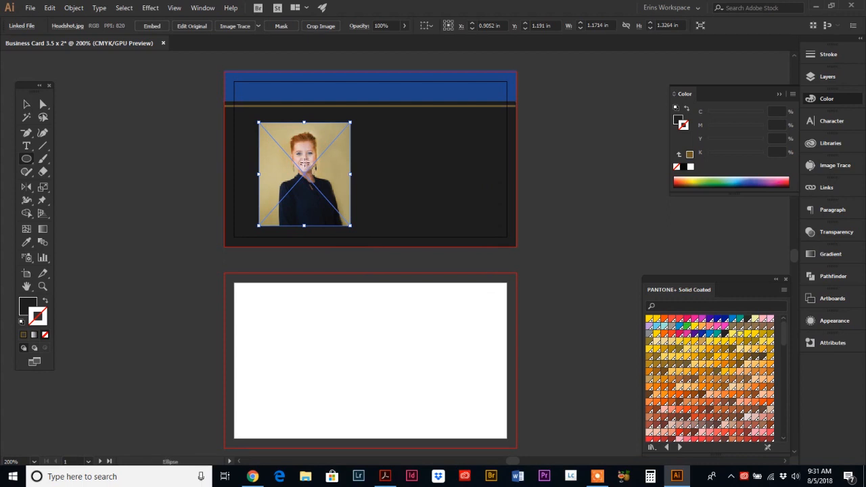
{"action": "left_click_drag", "start_coordinate": [304, 163], "coordinate": [328, 153]}
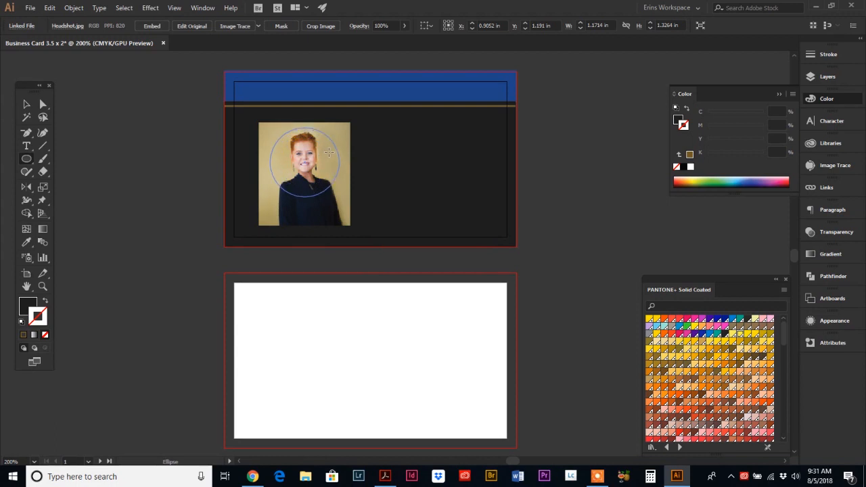
{"action": "left_click_drag", "start_coordinate": [328, 153], "coordinate": [327, 154]}
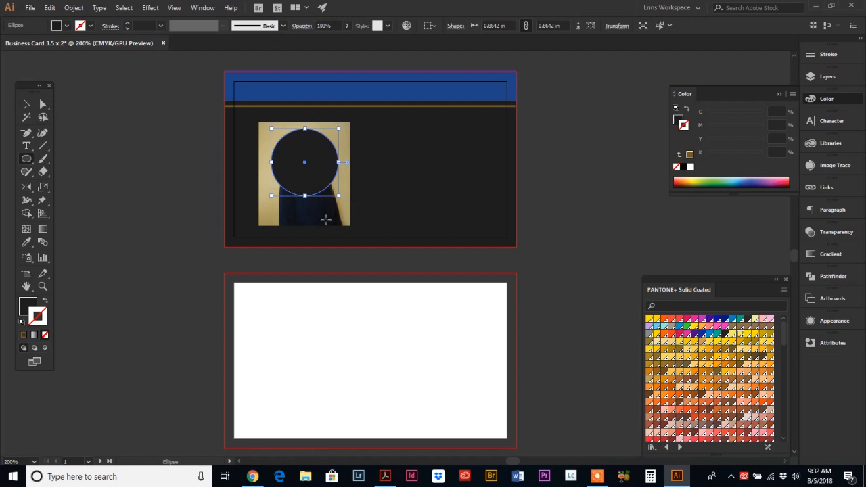
{"action": "left_click", "coordinate": [25, 105]}
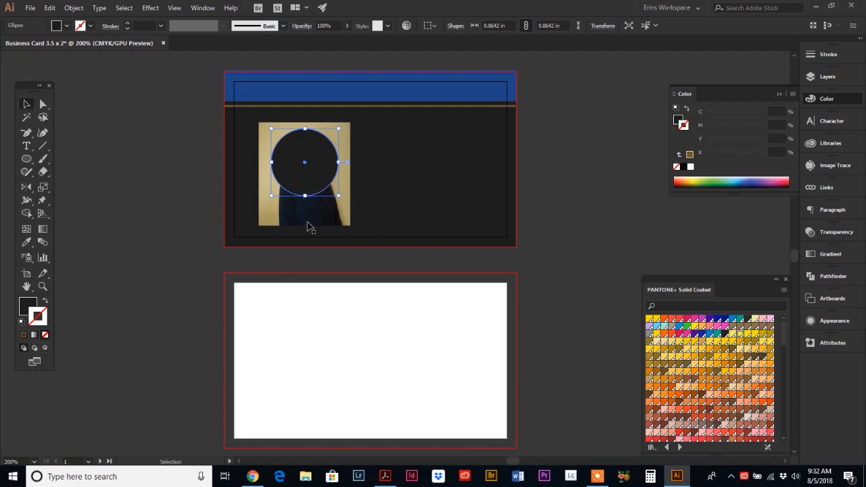
Step: Select the photo along with the circle and make a clipping mask from them
{"action": "left_click", "coordinate": [284, 215], "text": "shift"}
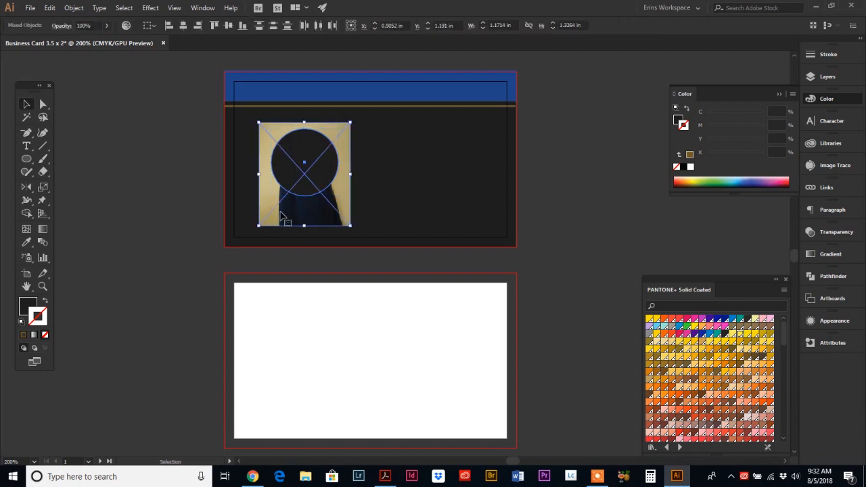
{"action": "left_click", "coordinate": [74, 8]}
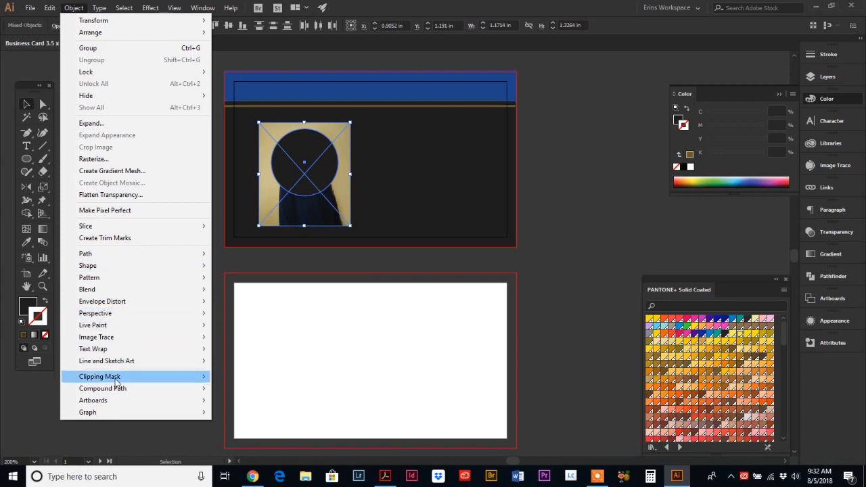
{"action": "mouse_move", "coordinate": [115, 379]}
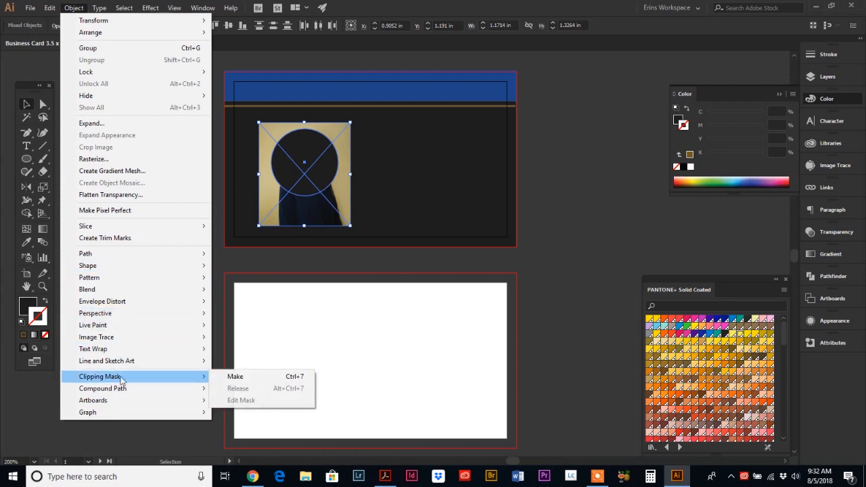
{"action": "left_click", "coordinate": [233, 380]}
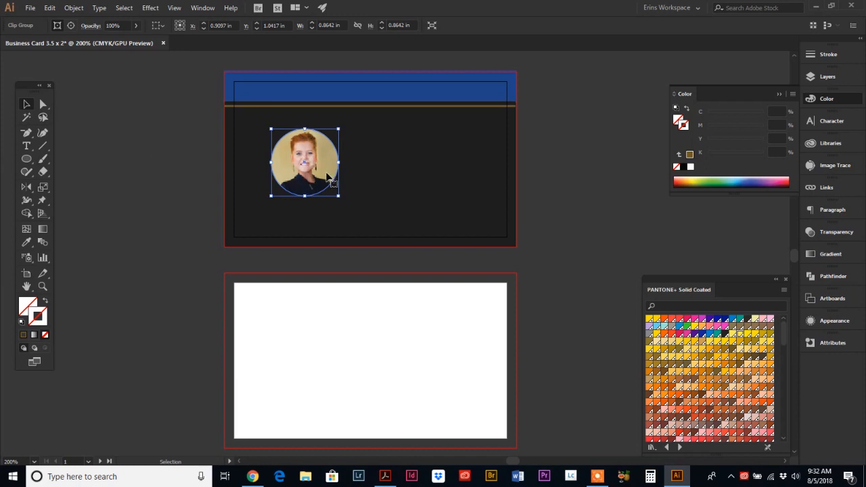
Step: Scale the round portrait to 1.1543 × 1.1543 in and move it up-left below the header
{"action": "left_click", "coordinate": [214, 177]}
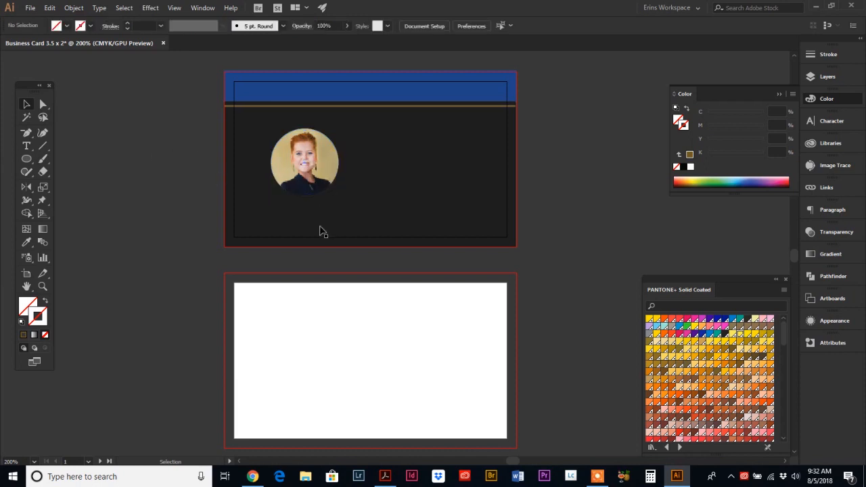
{"action": "left_click", "coordinate": [325, 167]}
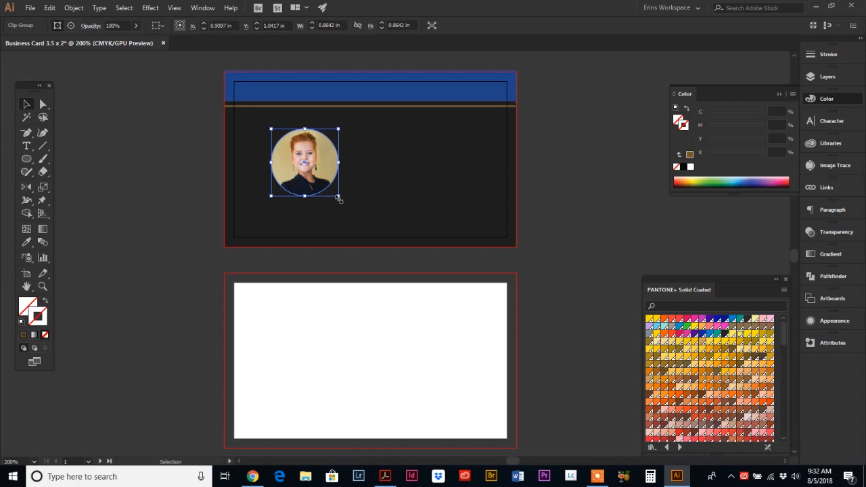
{"action": "left_click_drag", "start_coordinate": [338, 197], "coordinate": [353, 226]}
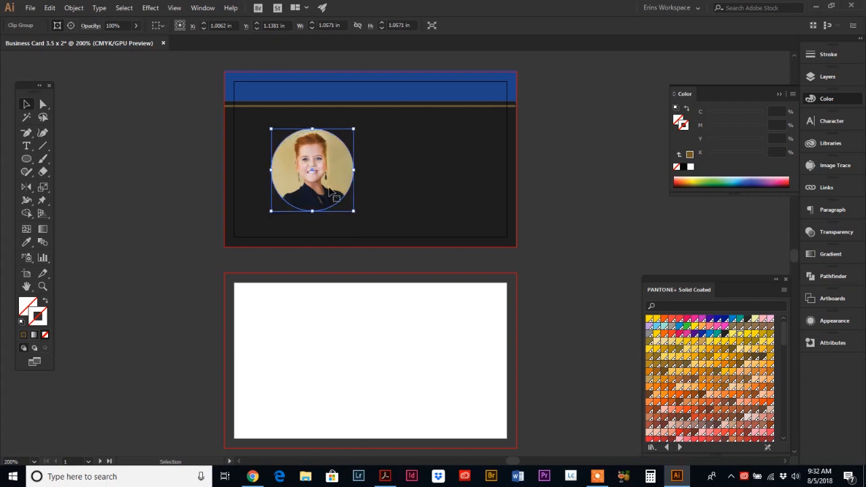
{"action": "left_click_drag", "start_coordinate": [330, 190], "coordinate": [315, 184]}
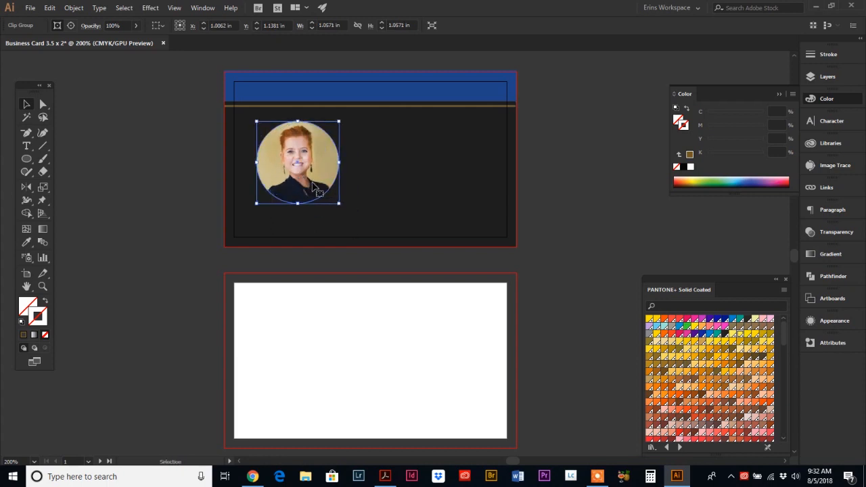
{"action": "left_click_drag", "start_coordinate": [345, 210], "coordinate": [346, 211]}
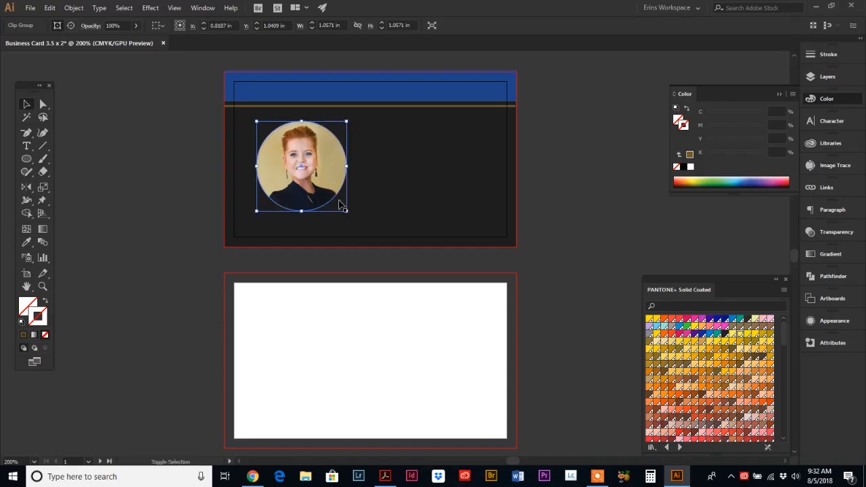
{"action": "left_click_drag", "start_coordinate": [323, 178], "coordinate": [318, 173]}
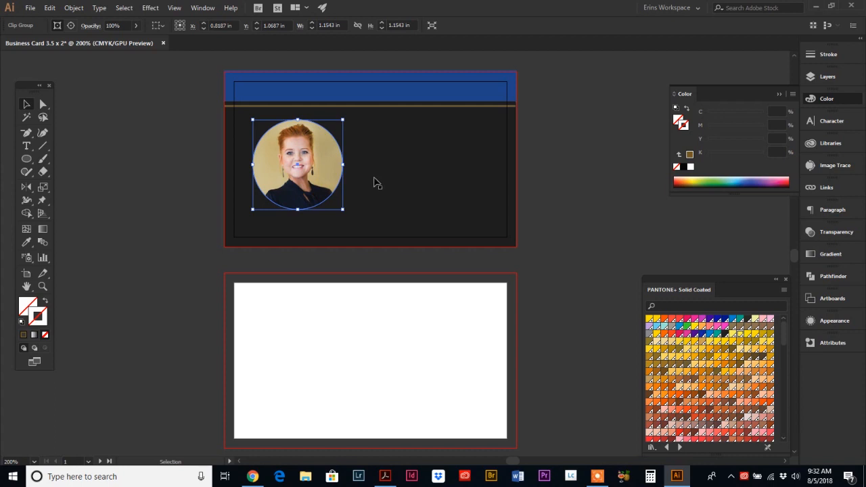
{"action": "left_click", "coordinate": [192, 174]}
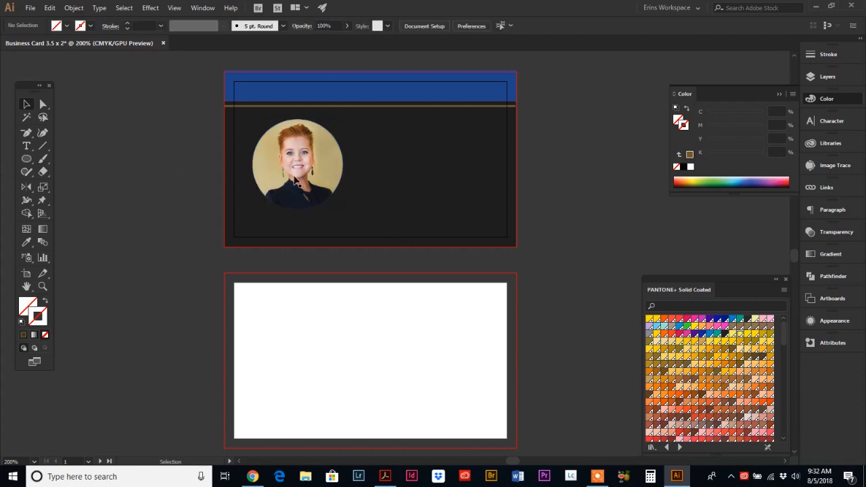
Step: Type the realtor's name as a text line to the right of the portrait
{"action": "left_click", "coordinate": [25, 148]}
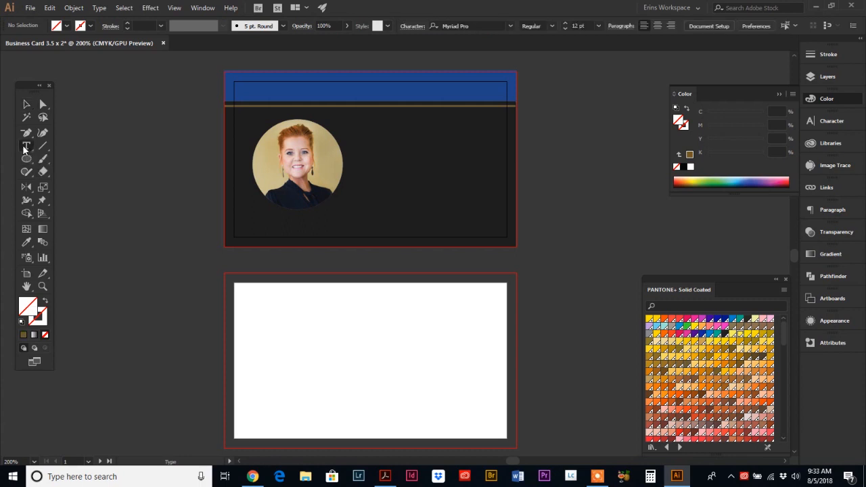
{"action": "left_click", "coordinate": [371, 149]}
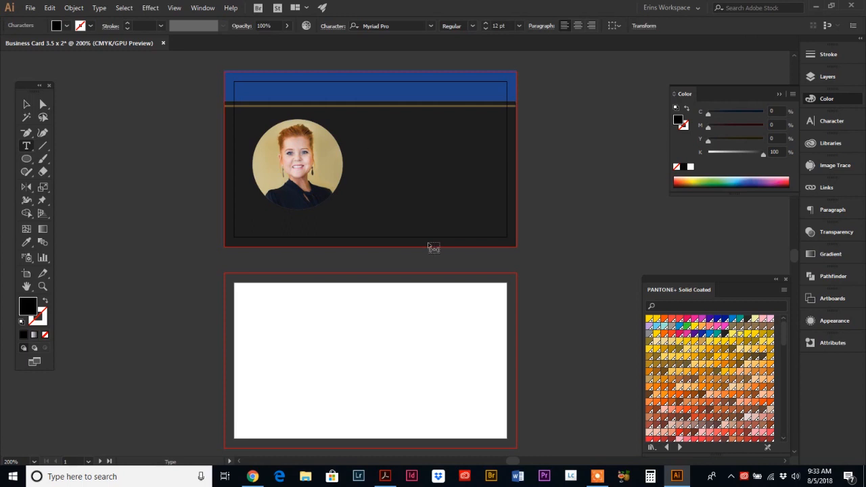
Step: Make the name white and set it in Hind Bold 12 pt
{"action": "left_click_drag", "start_coordinate": [444, 139], "coordinate": [354, 138]}
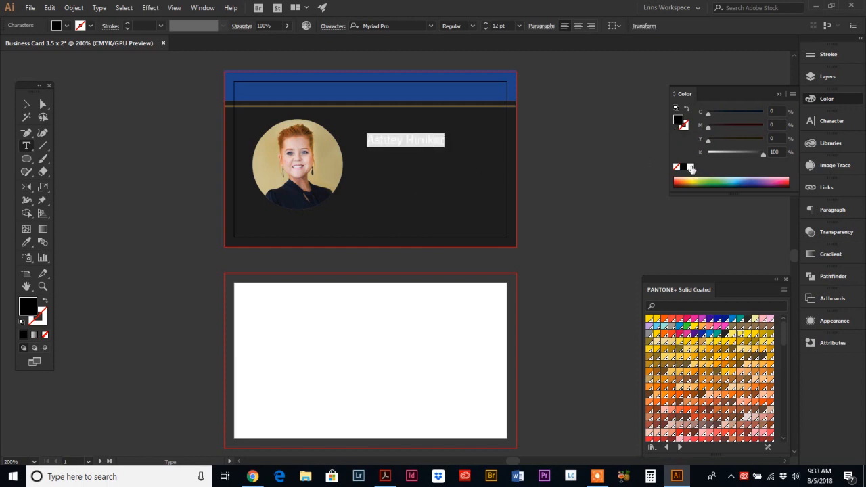
{"action": "left_click", "coordinate": [690, 167]}
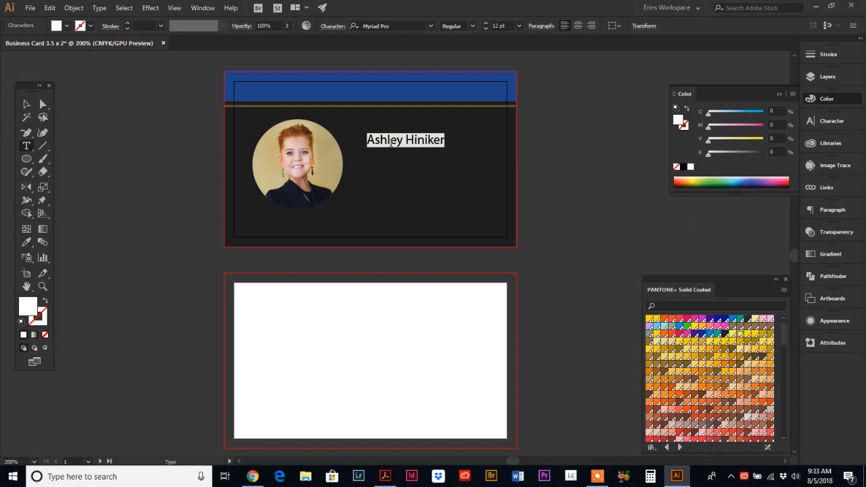
{"action": "left_click", "coordinate": [359, 27]}
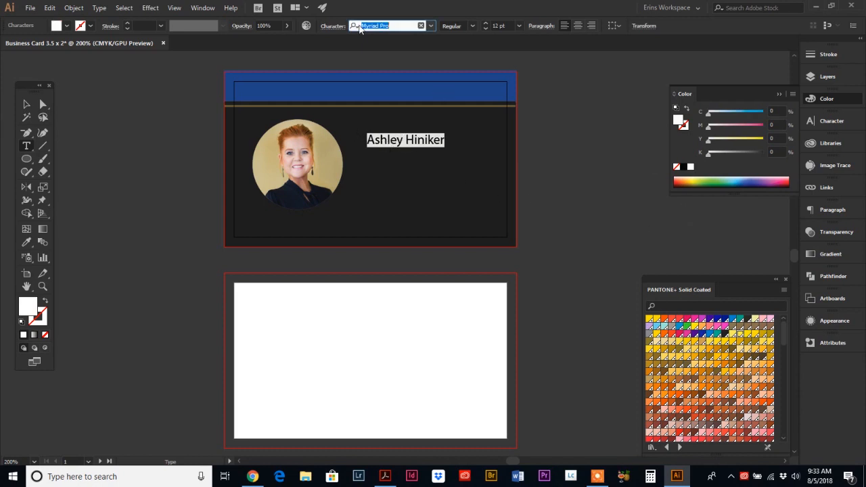
{"action": "type", "text": "hind"}
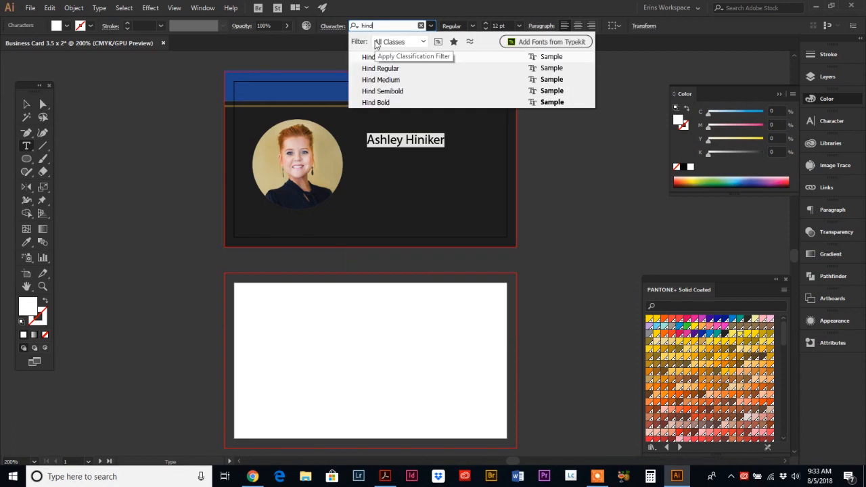
{"action": "left_click", "coordinate": [379, 102]}
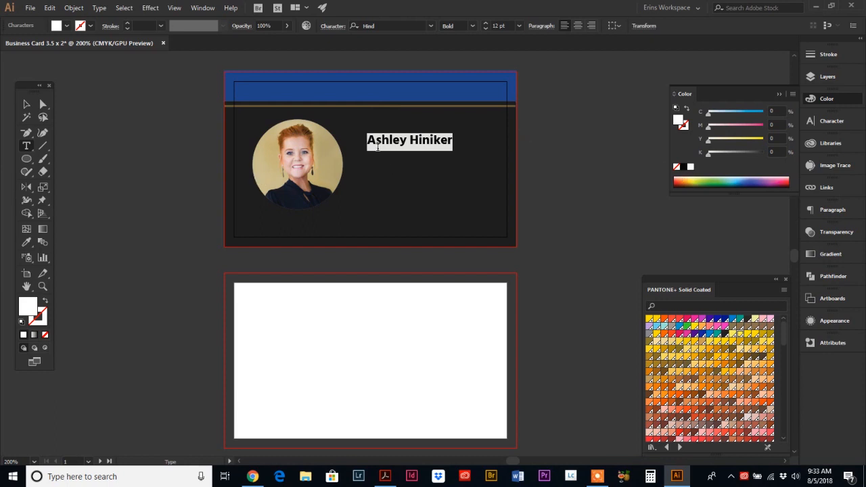
{"action": "left_click", "coordinate": [831, 122]}
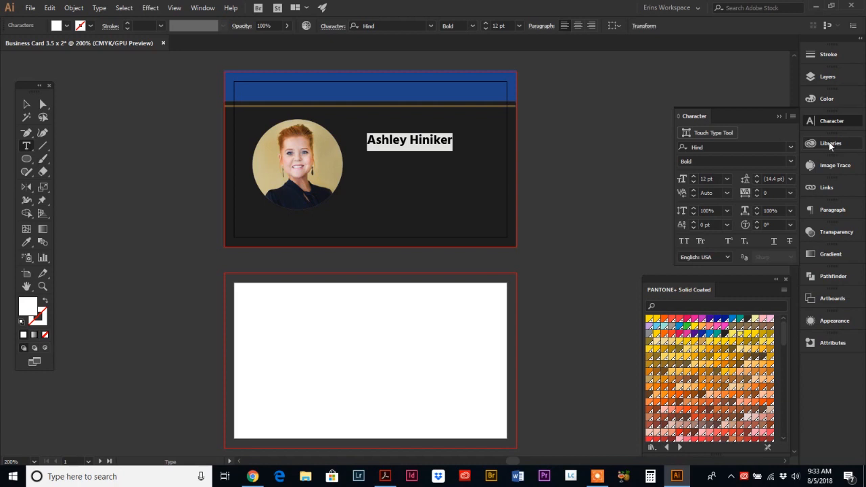
Step: Open the Character panel and raise the name's font size to 18 pt
{"action": "left_click", "coordinate": [201, 8]}
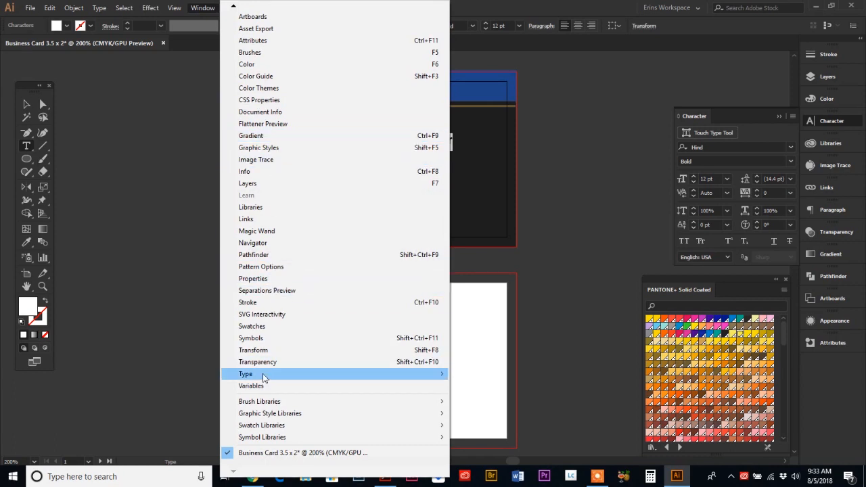
{"action": "mouse_move", "coordinate": [250, 378]}
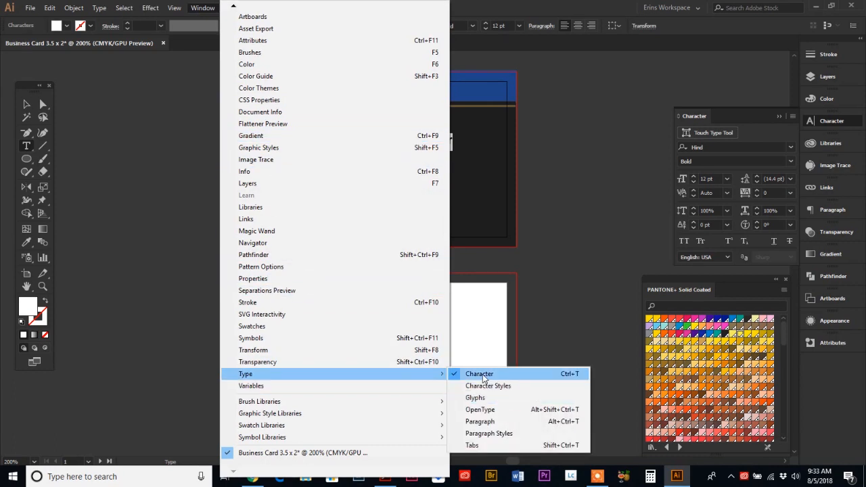
{"action": "left_click", "coordinate": [705, 161]}
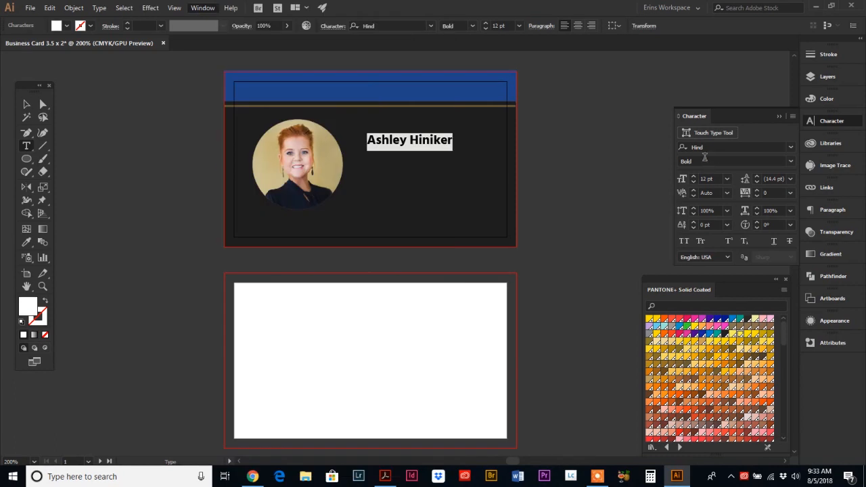
{"action": "left_click", "coordinate": [705, 161]}
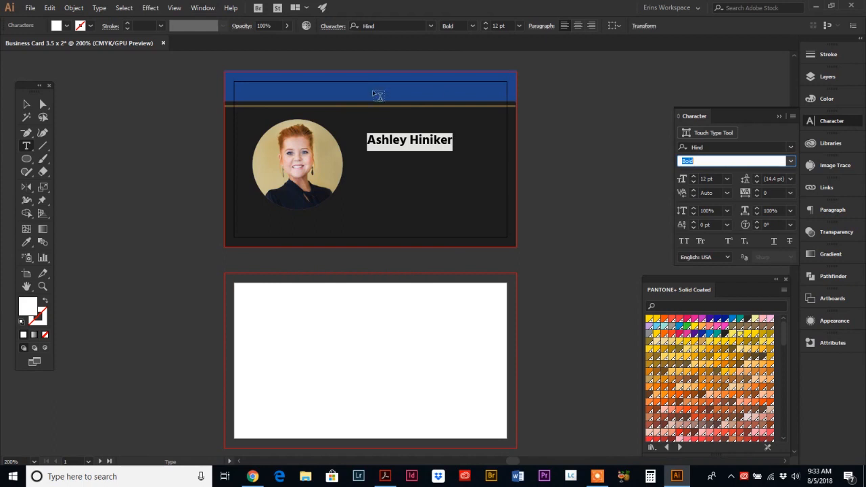
{"action": "left_click", "coordinate": [693, 179]}
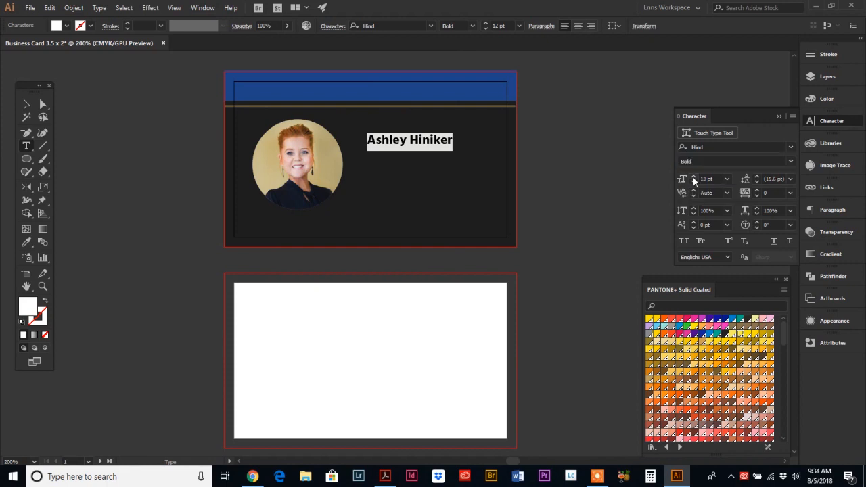
{"action": "left_click", "coordinate": [693, 179]}
{"action": "left_click", "coordinate": [693, 179]}
{"action": "left_click", "coordinate": [693, 179]}
{"action": "left_click", "coordinate": [693, 179]}
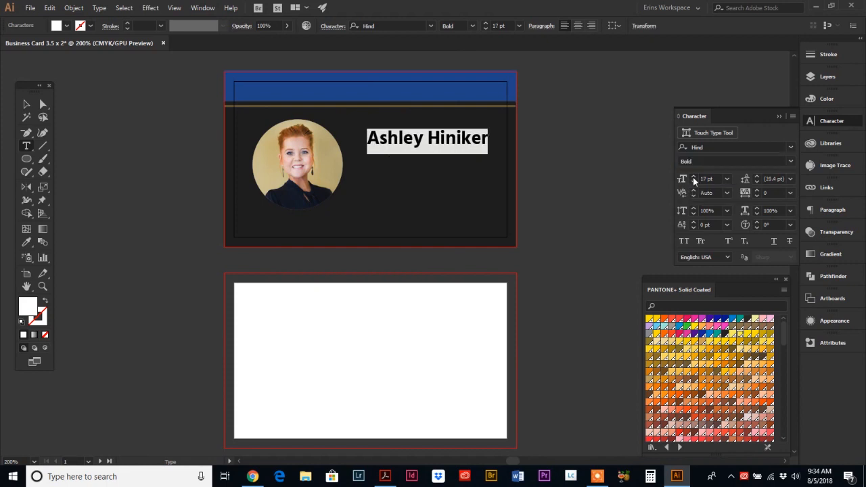
{"action": "left_click", "coordinate": [693, 179]}
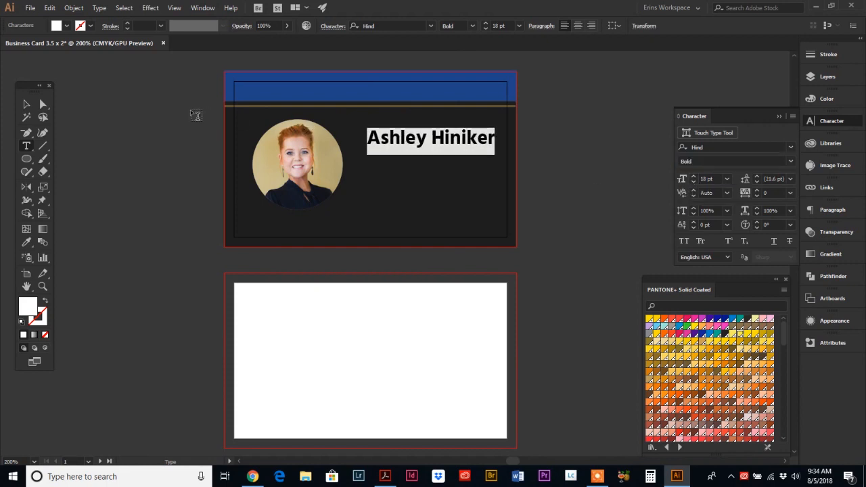
Step: Move the name down beside the middle of the round portrait
{"action": "left_click", "coordinate": [27, 107]}
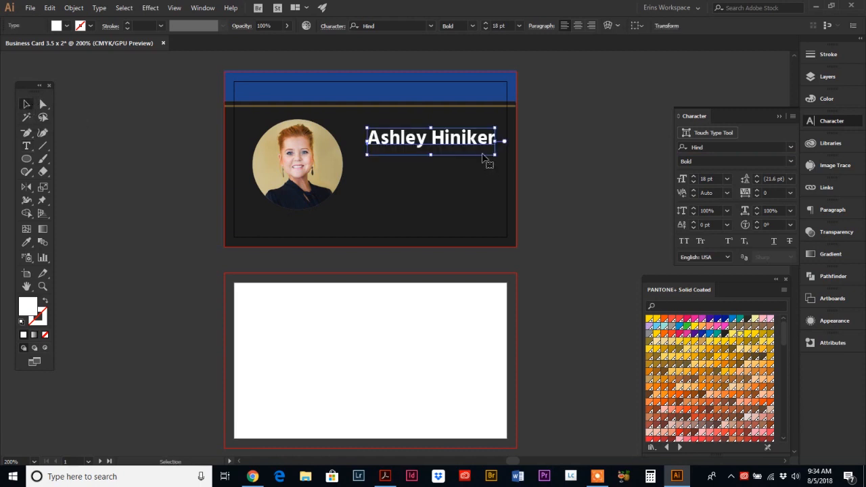
{"action": "left_click_drag", "start_coordinate": [482, 144], "coordinate": [472, 162]}
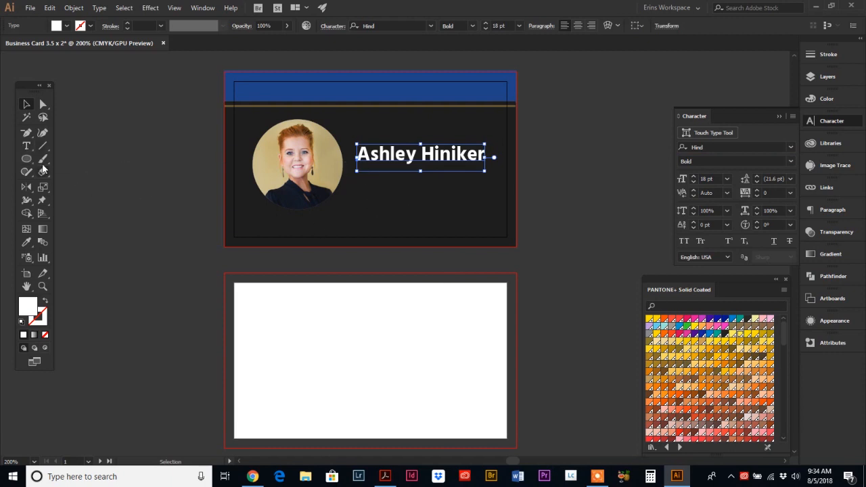
{"action": "left_click", "coordinate": [27, 148]}
{"action": "left_click", "coordinate": [367, 194]}
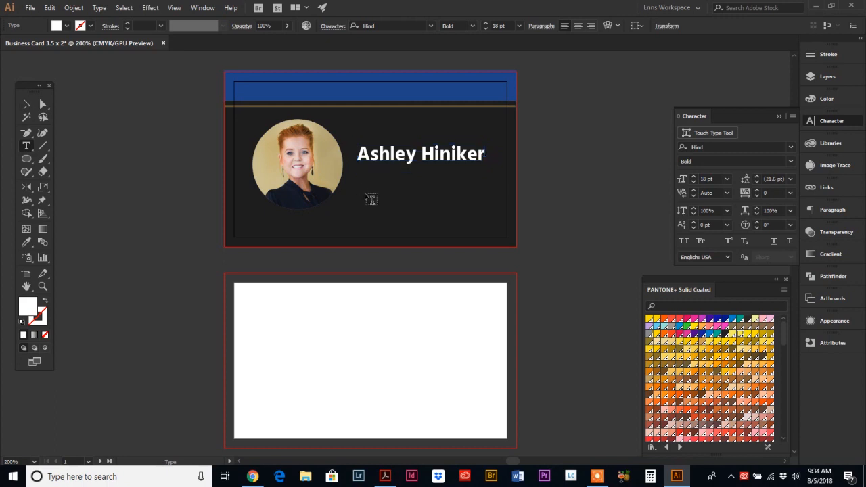
Step: Add a 'Realtor®' line below the name, set in Times New Roman Italic
{"action": "type", "text": "Realtor"}
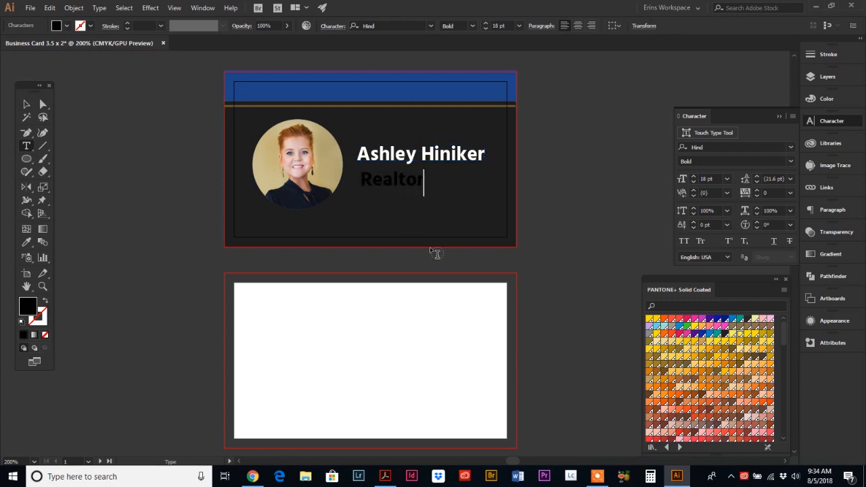
{"action": "type", "text": "®"}
{"action": "left_click", "coordinate": [26, 105]}
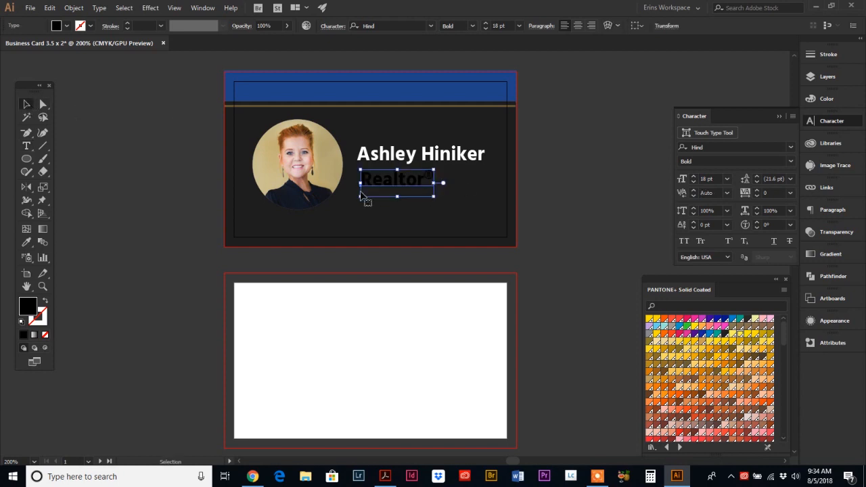
{"action": "left_click_drag", "start_coordinate": [389, 192], "coordinate": [387, 190]}
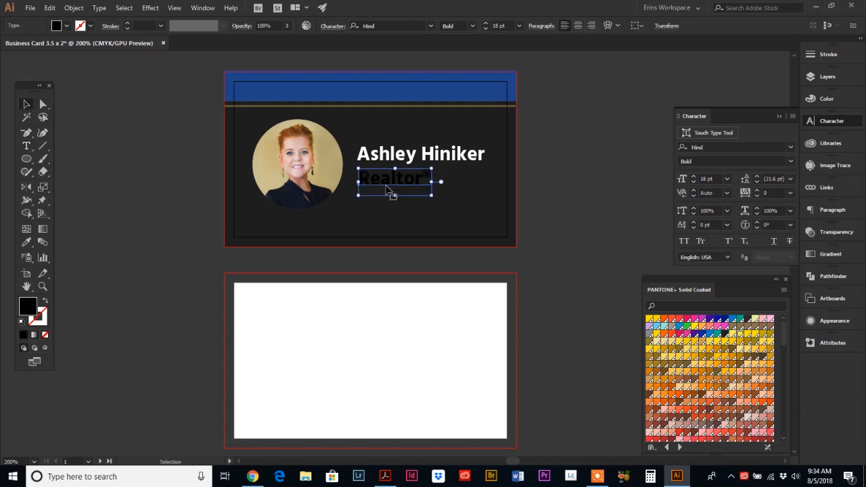
{"action": "left_click", "coordinate": [706, 147]}
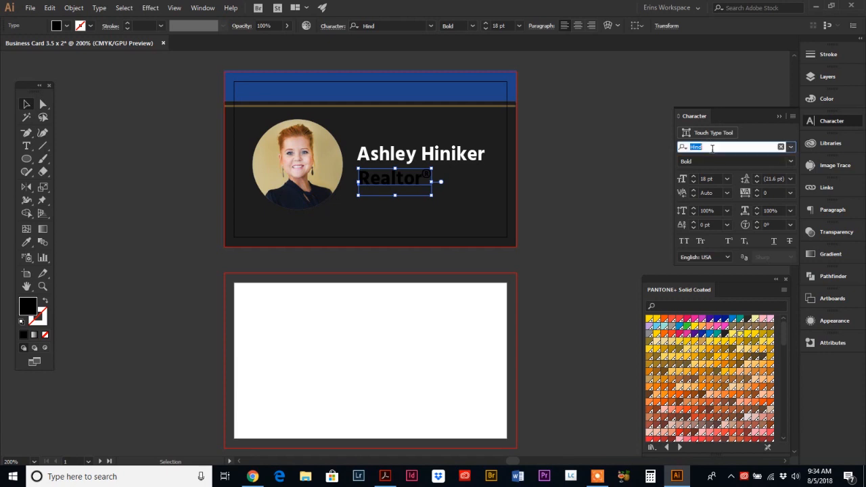
{"action": "type", "text": "times"}
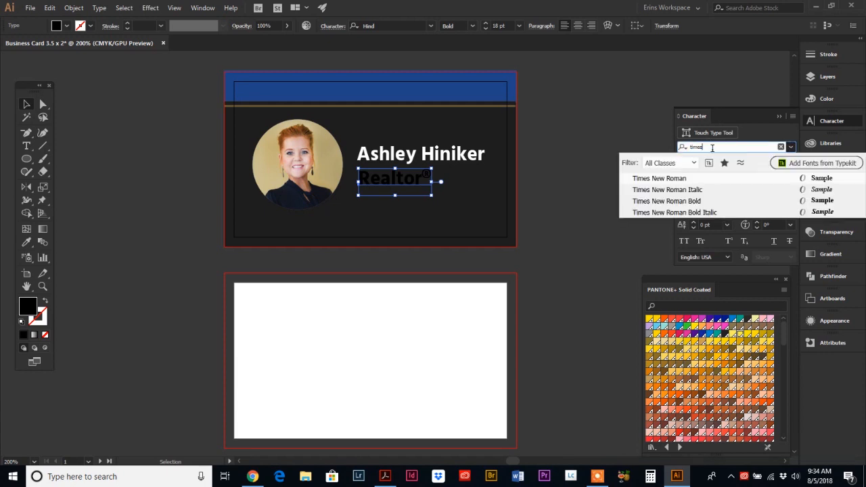
{"action": "left_click", "coordinate": [689, 190]}
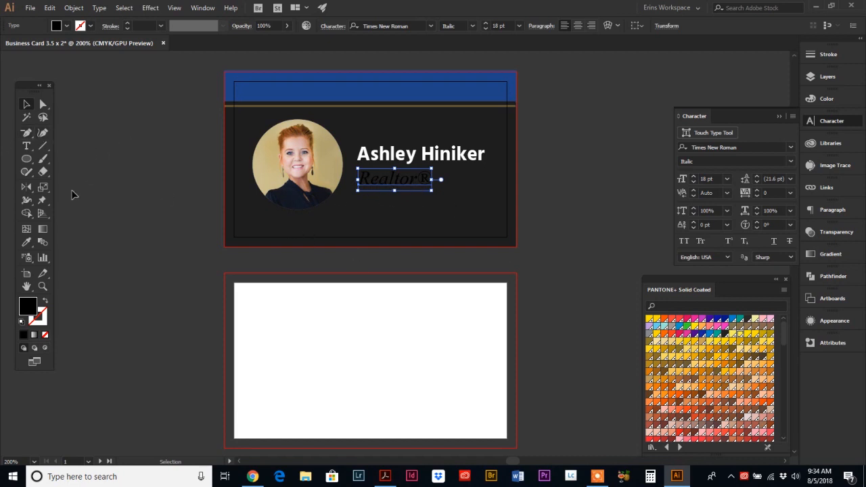
Step: Eyedrop the header's dark blue onto the Realtor® title and scale it slightly smaller
{"action": "left_click", "coordinate": [26, 242]}
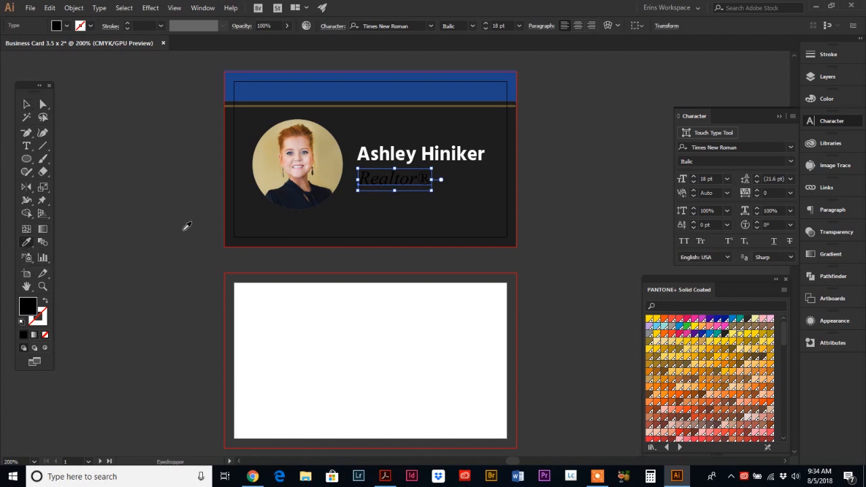
{"action": "left_click", "coordinate": [389, 87]}
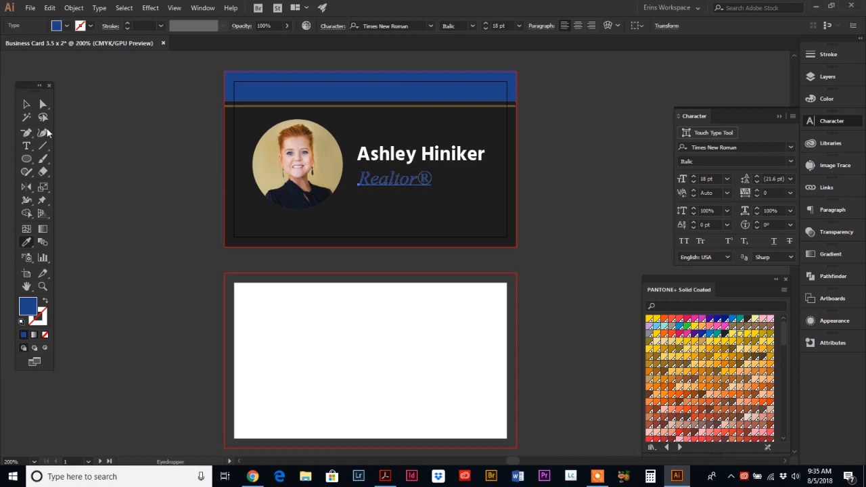
{"action": "left_click", "coordinate": [27, 104]}
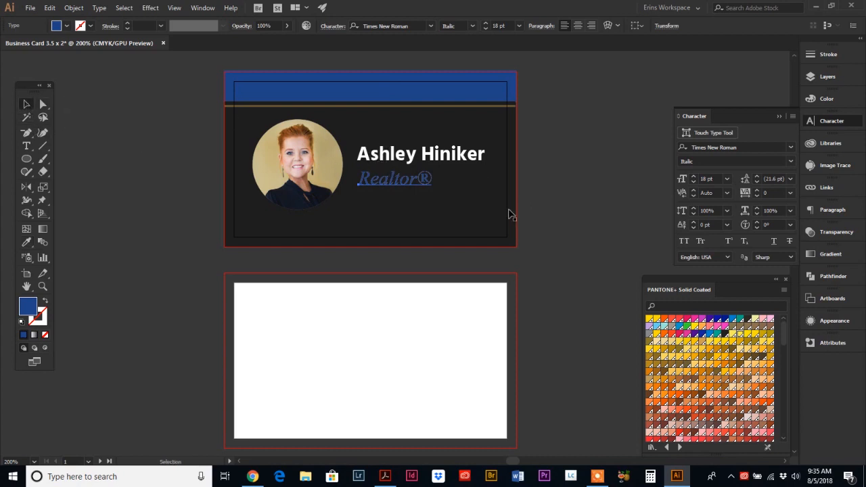
{"action": "left_click", "coordinate": [390, 181]}
{"action": "left_click_drag", "start_coordinate": [431, 192], "coordinate": [381, 176]}
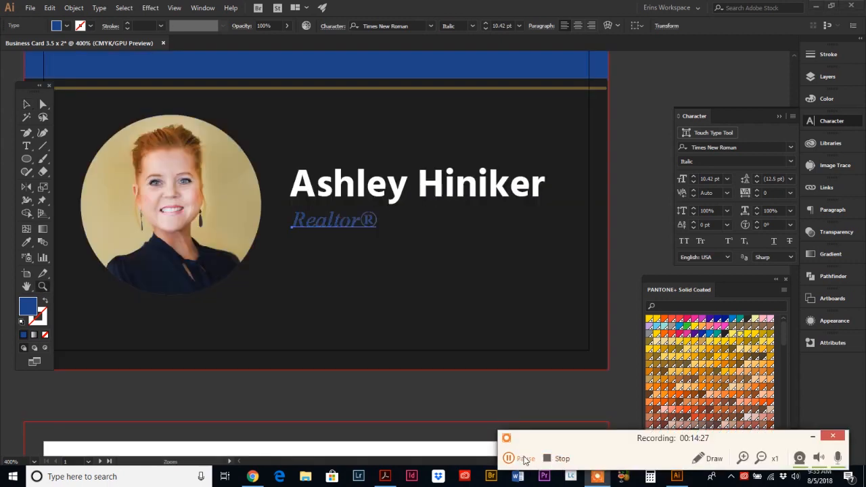
Step: Select the ® after Realtor and reduce its font size to 6 pt
{"action": "left_click", "coordinate": [508, 458]}
{"action": "left_click", "coordinate": [509, 458]}
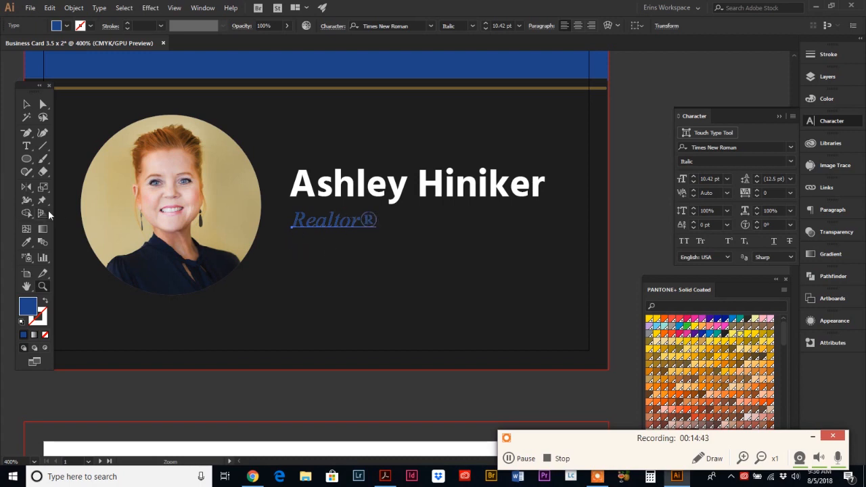
{"action": "left_click", "coordinate": [26, 146]}
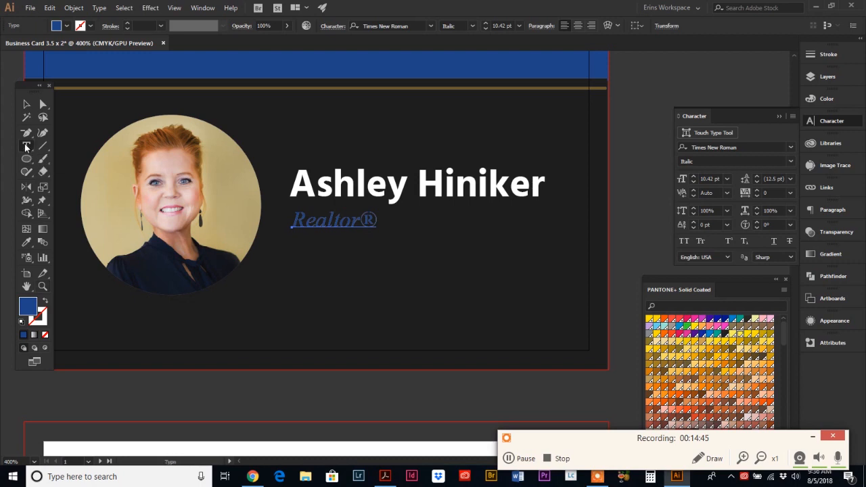
{"action": "double_click", "coordinate": [365, 219]}
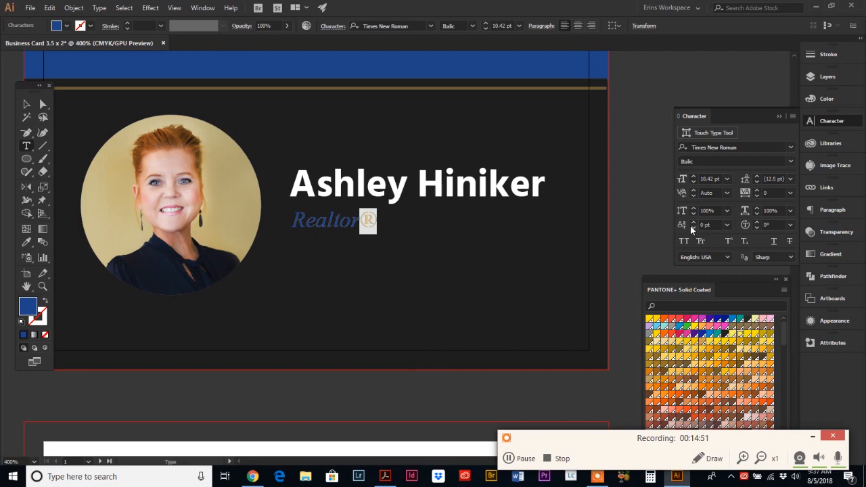
{"action": "left_click", "coordinate": [693, 182]}
{"action": "left_click", "coordinate": [694, 182]}
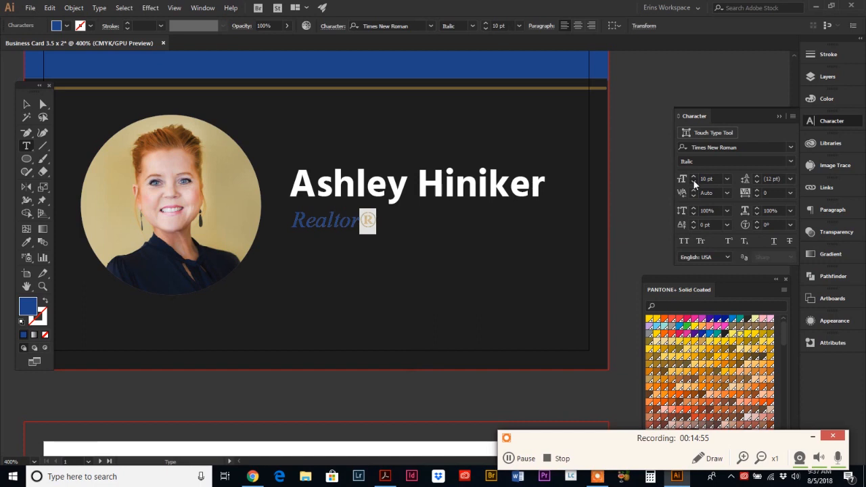
{"action": "left_click", "coordinate": [693, 182]}
{"action": "left_click", "coordinate": [693, 182]}
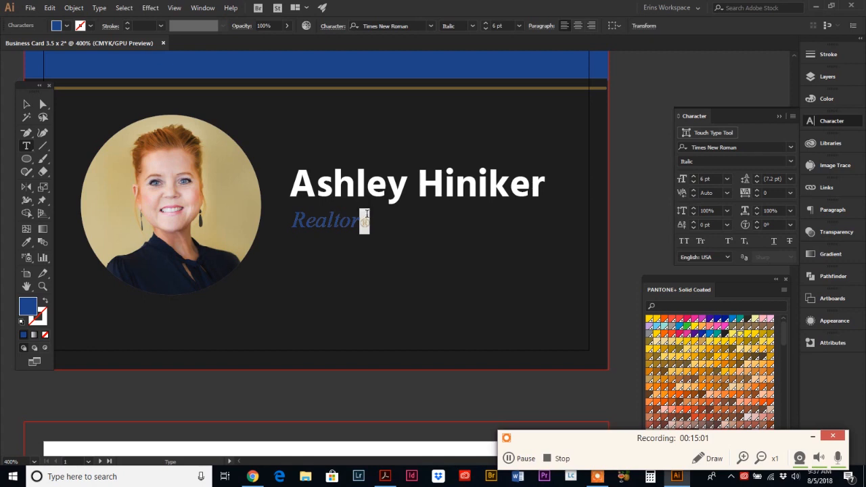
Step: Raise the ® with a 3 pt baseline shift so it sits as a superscript
{"action": "left_click", "coordinate": [693, 223]}
{"action": "left_click", "coordinate": [694, 223]}
{"action": "left_click", "coordinate": [693, 223]}
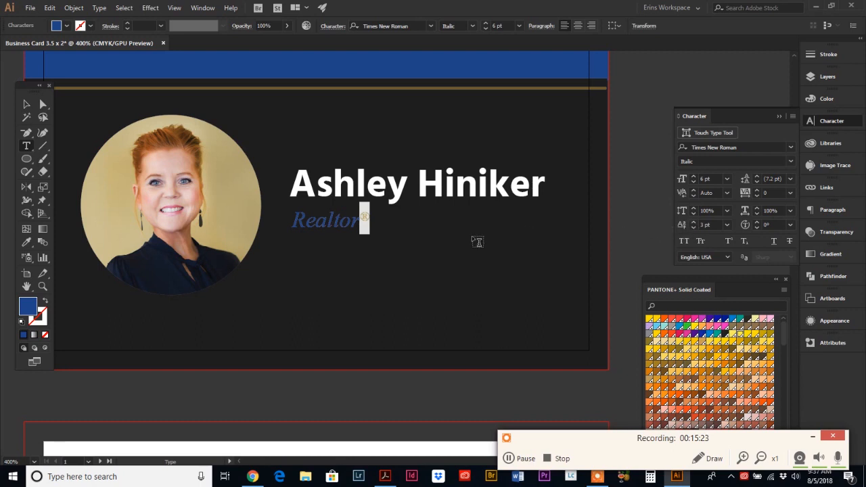
{"action": "key", "text": "Escape"}
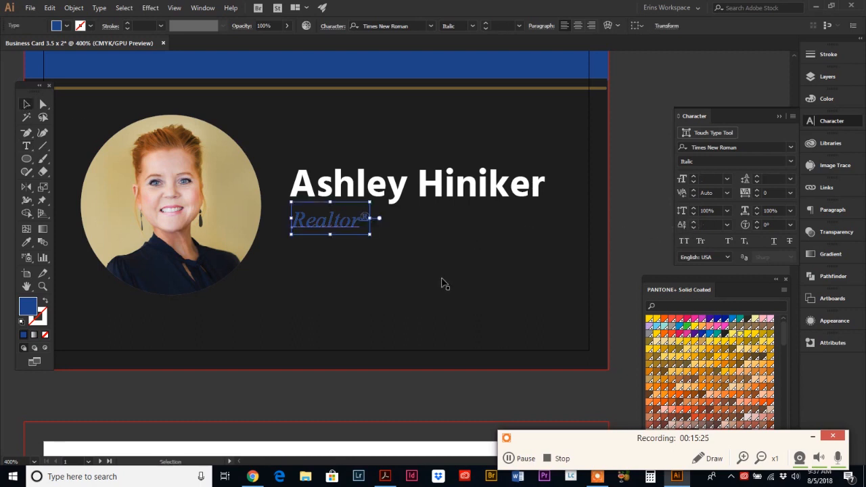
{"action": "left_click", "coordinate": [405, 254]}
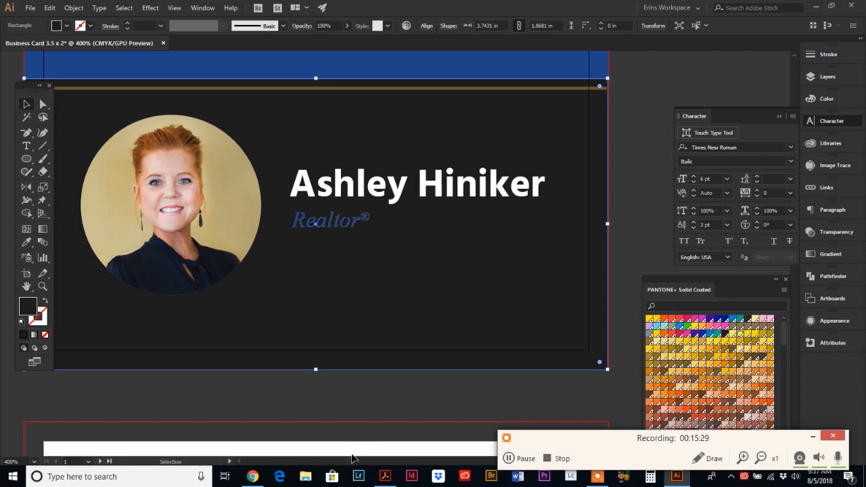
{"action": "left_click", "coordinate": [387, 477]}
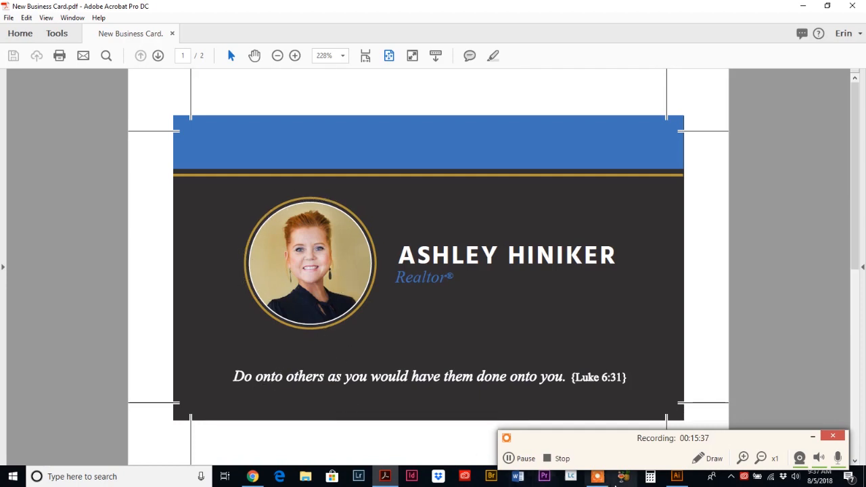
{"action": "left_click", "coordinate": [676, 476]}
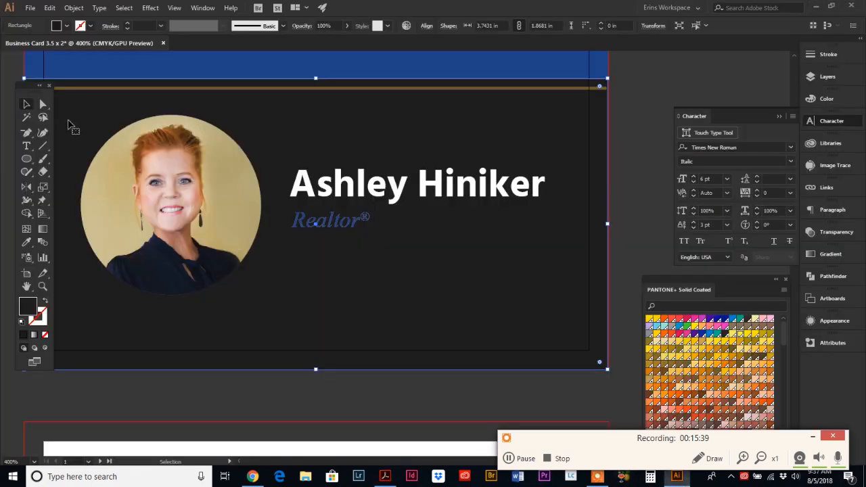
Step: Select the circular portrait clip group and give it a white stroke
{"action": "left_click", "coordinate": [43, 105]}
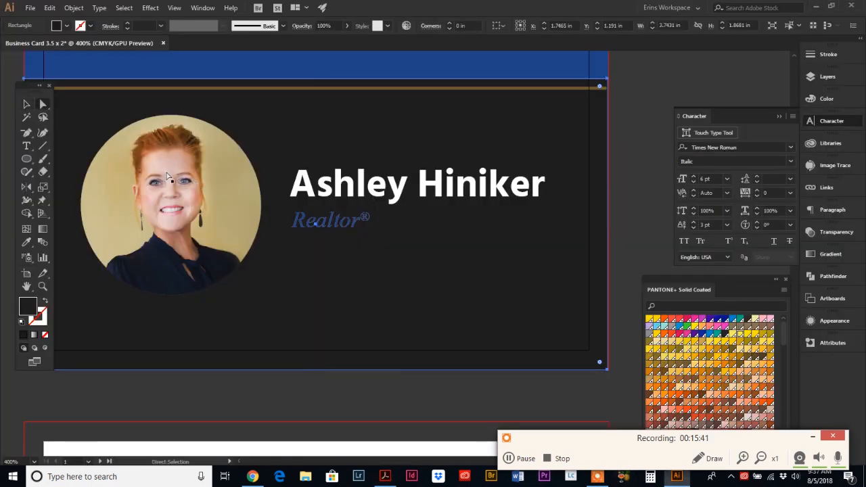
{"action": "left_click", "coordinate": [27, 106]}
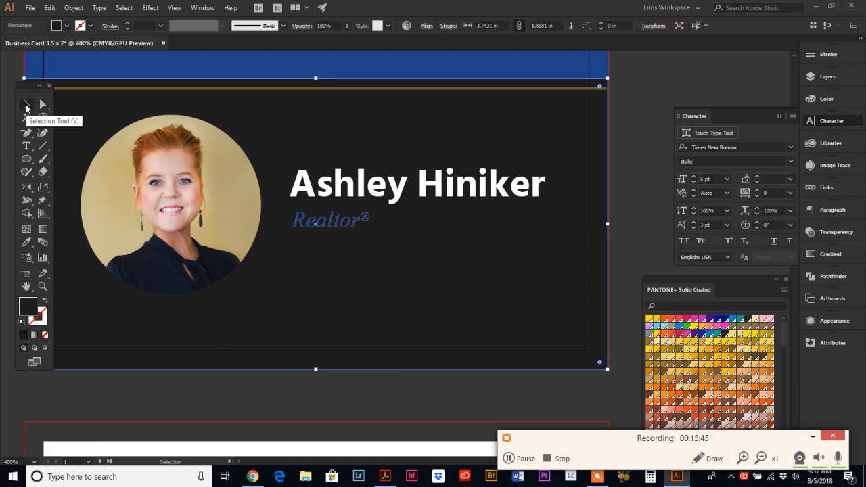
{"action": "left_click", "coordinate": [173, 179]}
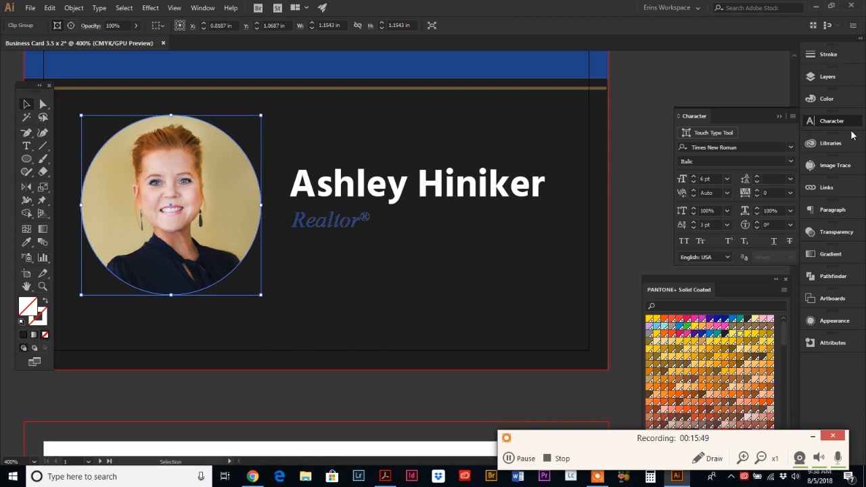
{"action": "left_click", "coordinate": [836, 100]}
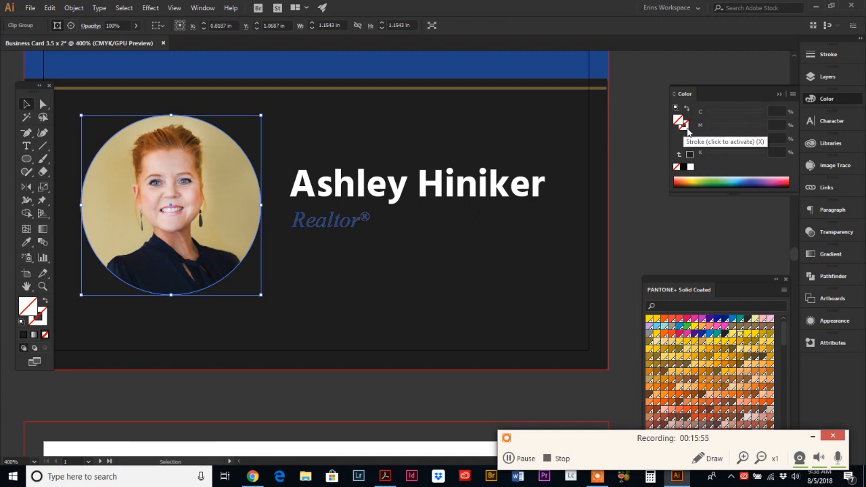
{"action": "left_click", "coordinate": [687, 128]}
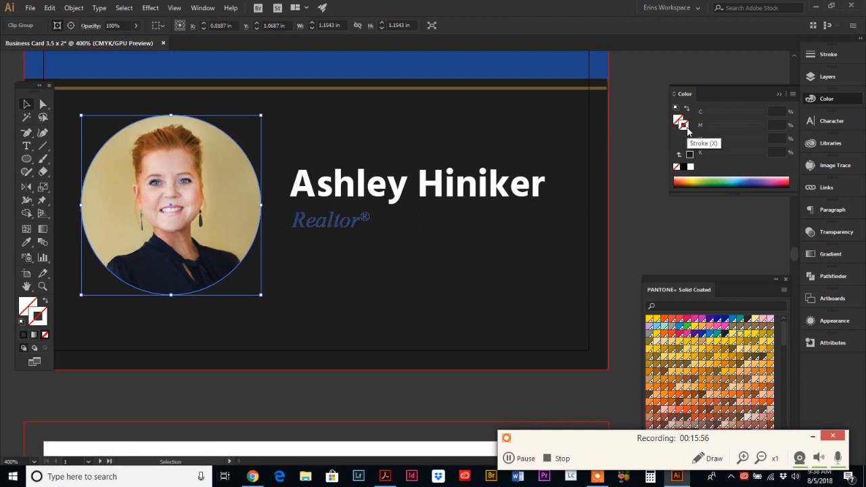
{"action": "left_click", "coordinate": [690, 167]}
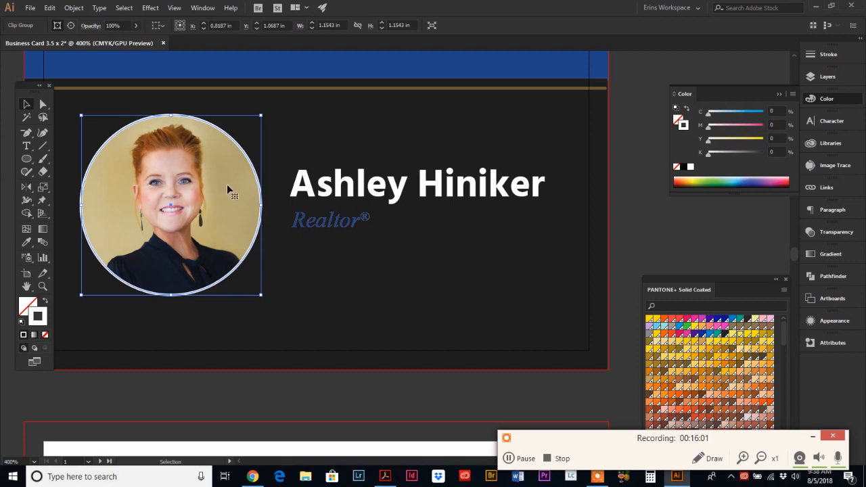
{"action": "left_click", "coordinate": [26, 286]}
{"action": "left_click_drag", "start_coordinate": [136, 196], "coordinate": [185, 213]}
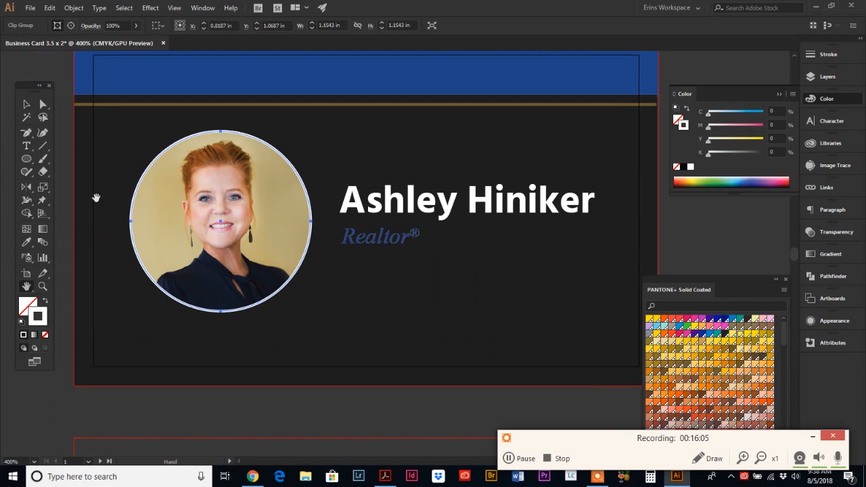
Step: Draw a larger circle around the portrait and eyedrop the gold rule's colour onto it
{"action": "left_click", "coordinate": [26, 161]}
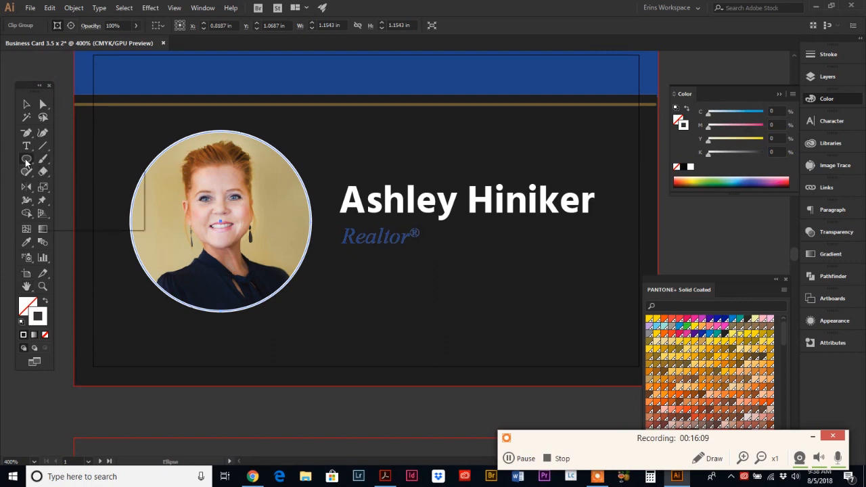
{"action": "left_click_drag", "start_coordinate": [26, 161], "coordinate": [73, 182]}
{"action": "left_click_drag", "start_coordinate": [221, 219], "coordinate": [290, 210]}
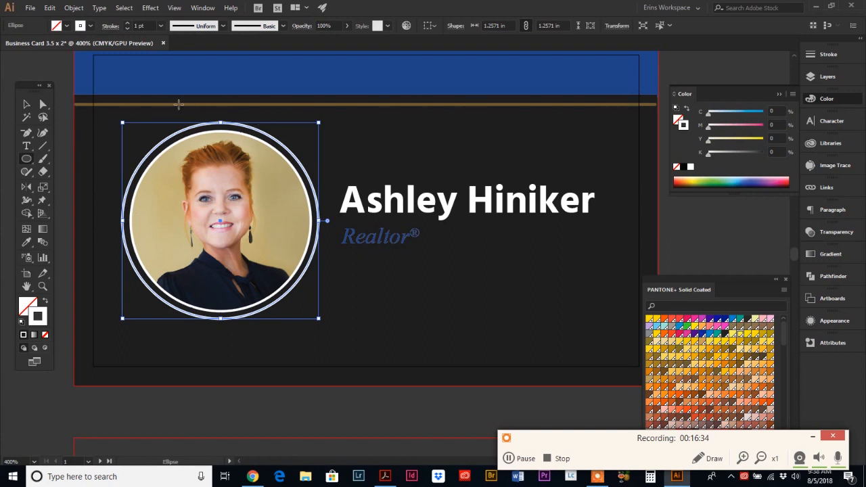
{"action": "left_click", "coordinate": [26, 244]}
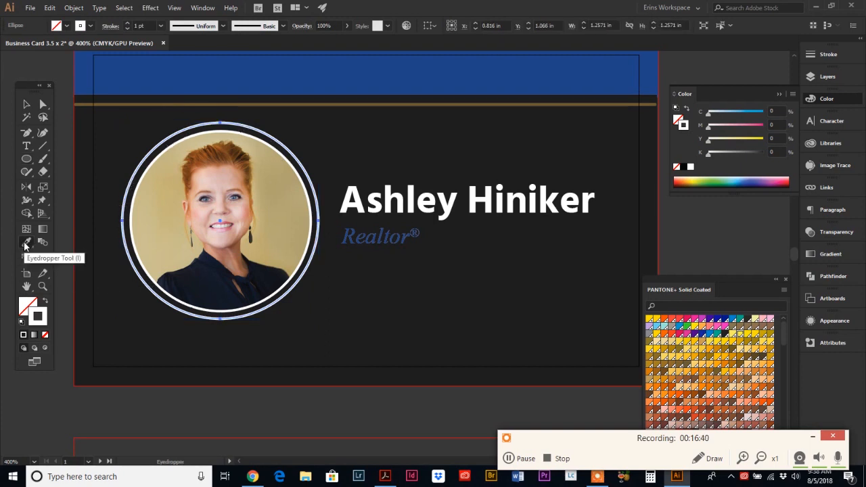
{"action": "left_click", "coordinate": [370, 104]}
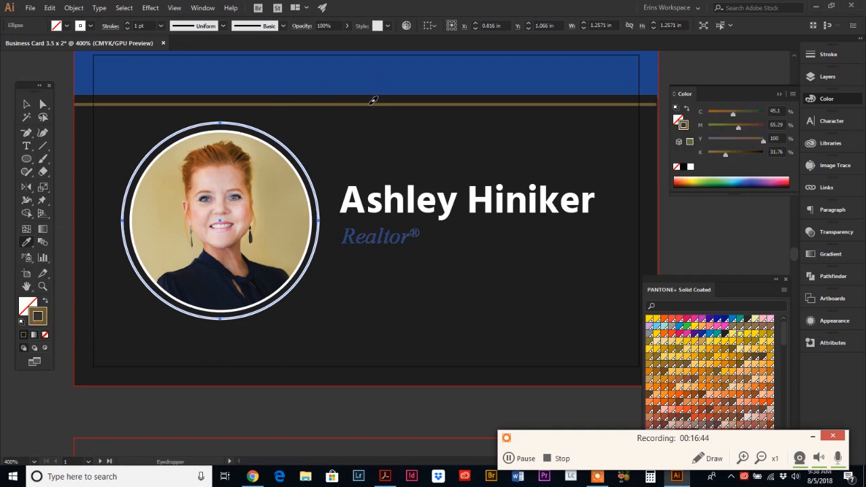
{"action": "left_click", "coordinate": [27, 105]}
{"action": "left_click", "coordinate": [64, 186]}
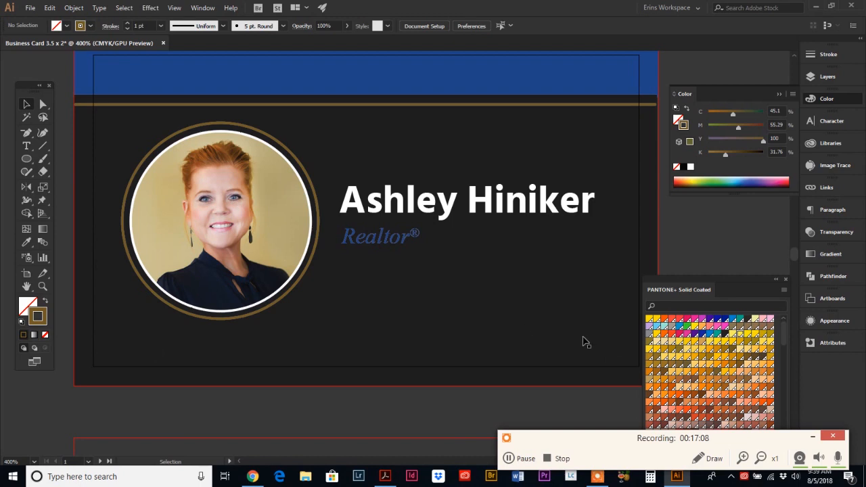
Step: Type “Do unto others as you would have done unto you.” {Luke 6:31} below the portrait
{"action": "left_click", "coordinate": [26, 149]}
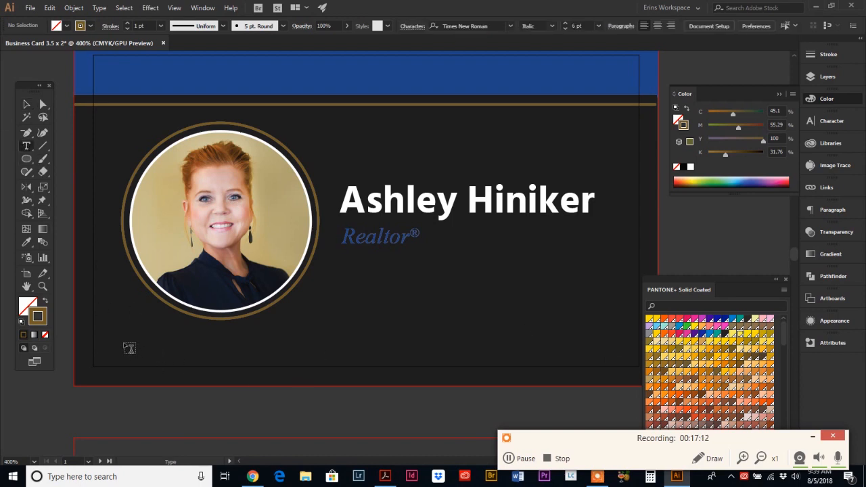
{"action": "left_click", "coordinate": [178, 357]}
{"action": "left_click", "coordinate": [127, 338]}
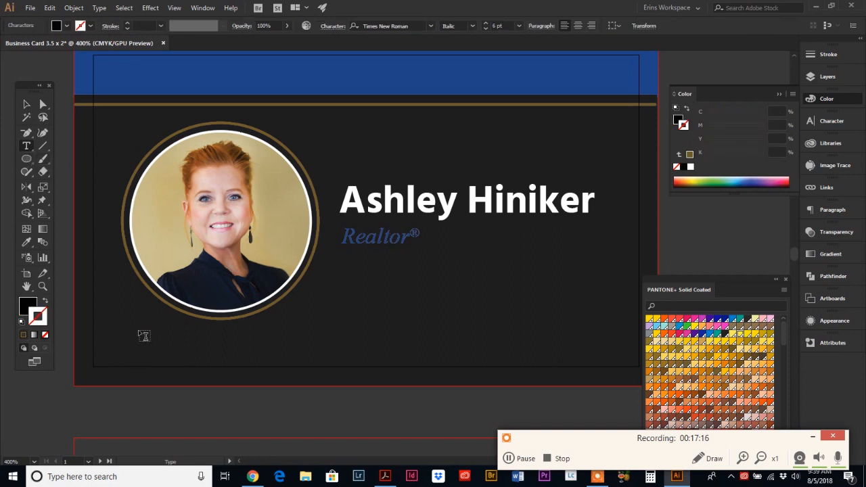
{"action": "type", "text": "\"To un"}
{"action": "type", "text": " others as "}
{"action": "type", "text": "you would have do"}
{"action": "type", "text": "ne unto you"}
{"action": "type", "text": ".\""}
{"action": "type", "text": " {Luk"}
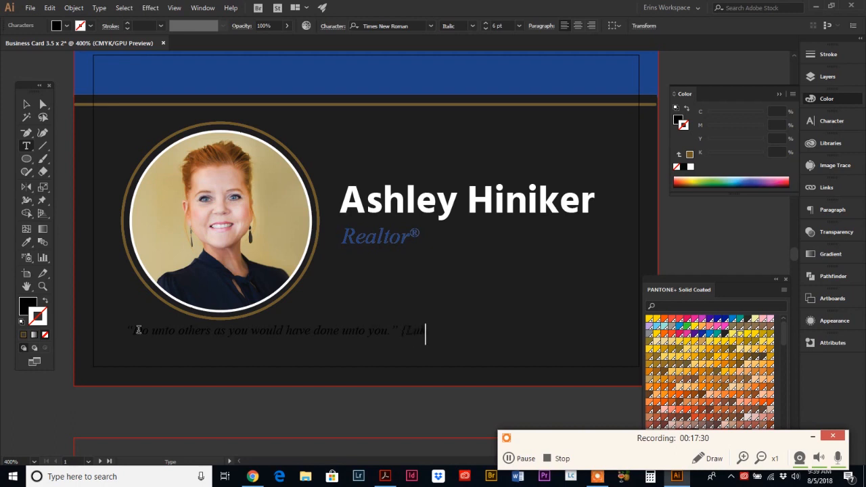
{"action": "type", "text": "e 6"}
{"action": "key", "text": "BackSpace"}
{"action": "type", "text": ":31}"}
{"action": "left_click", "coordinate": [27, 103]}
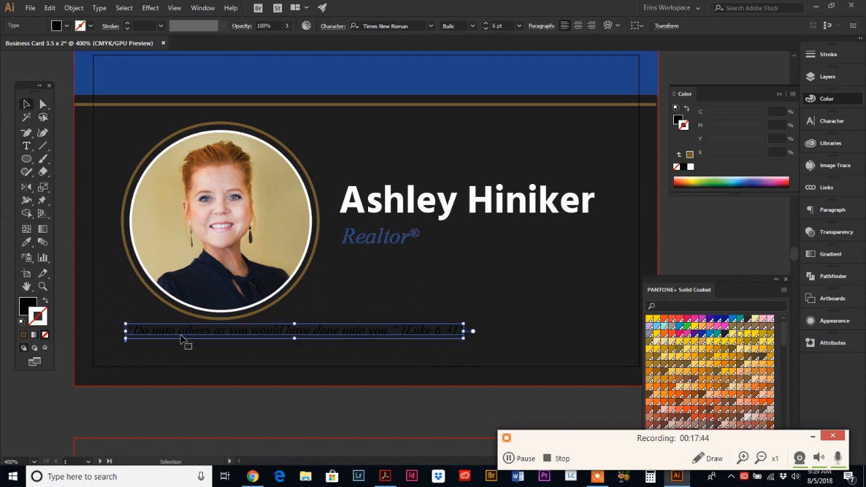
Step: Fill the quote white, scale it up, and move it slightly lower on the card
{"action": "left_click", "coordinate": [678, 120]}
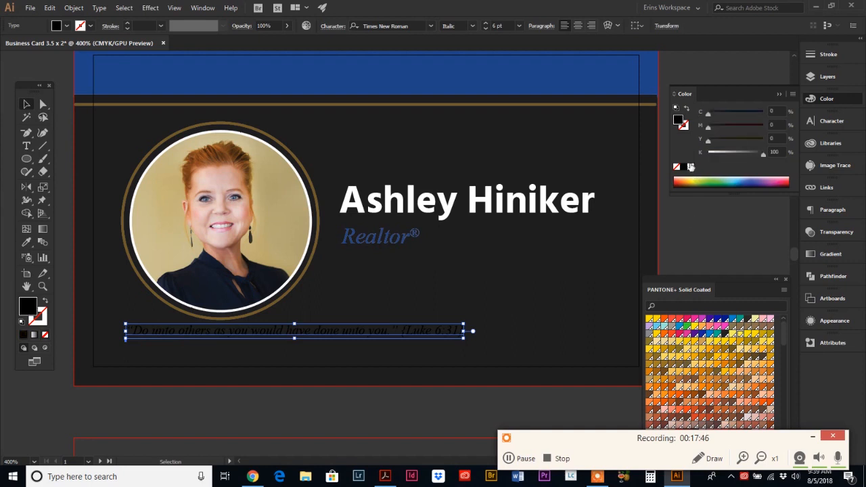
{"action": "left_click", "coordinate": [691, 166]}
{"action": "left_click_drag", "start_coordinate": [463, 338], "coordinate": [598, 370]}
{"action": "left_click_drag", "start_coordinate": [676, 281], "coordinate": [703, 211]}
{"action": "left_click_drag", "start_coordinate": [407, 333], "coordinate": [406, 340]}
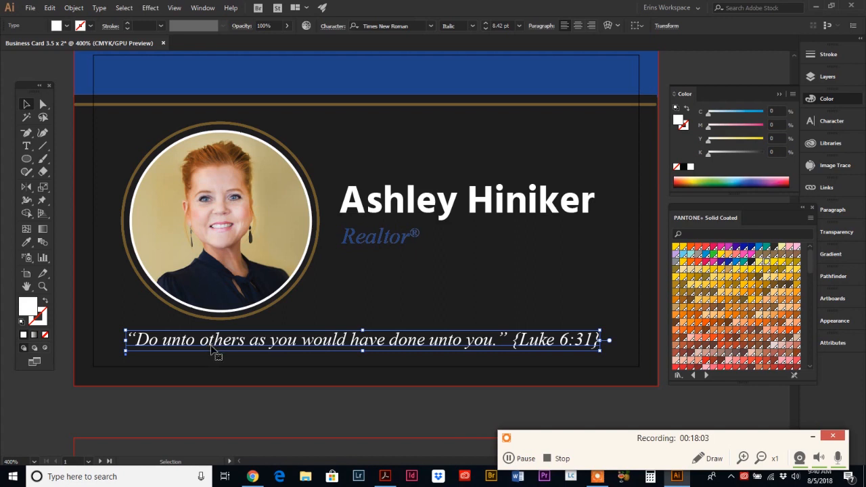
{"action": "left_click", "coordinate": [42, 286]}
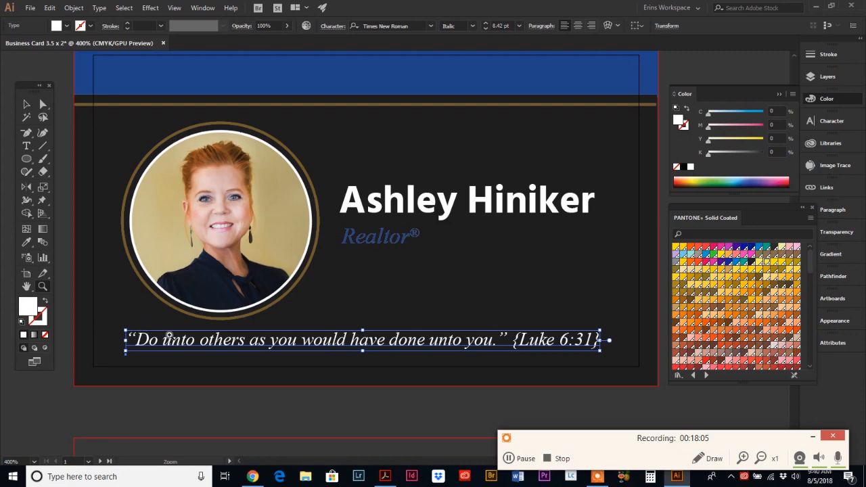
{"action": "left_click_drag", "start_coordinate": [170, 336], "coordinate": [341, 376]}
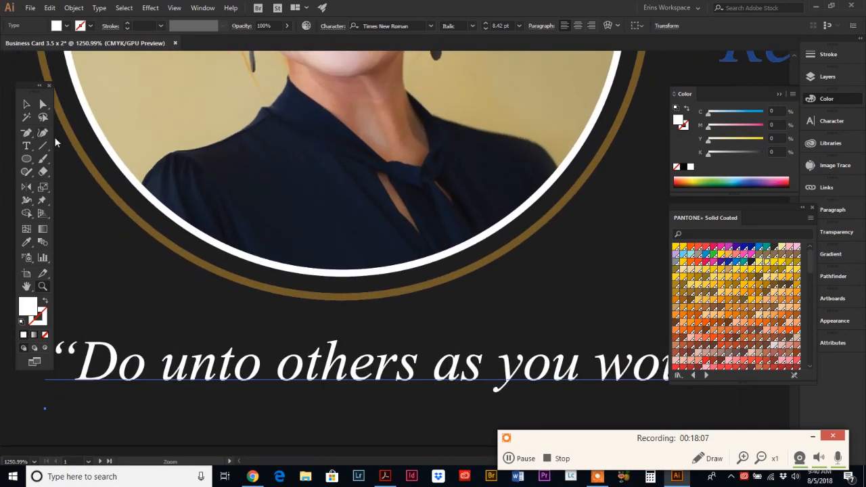
Step: Give the quote letters a stroke with a weight of 0.35 pt
{"action": "left_click", "coordinate": [41, 104]}
{"action": "left_click", "coordinate": [42, 322]}
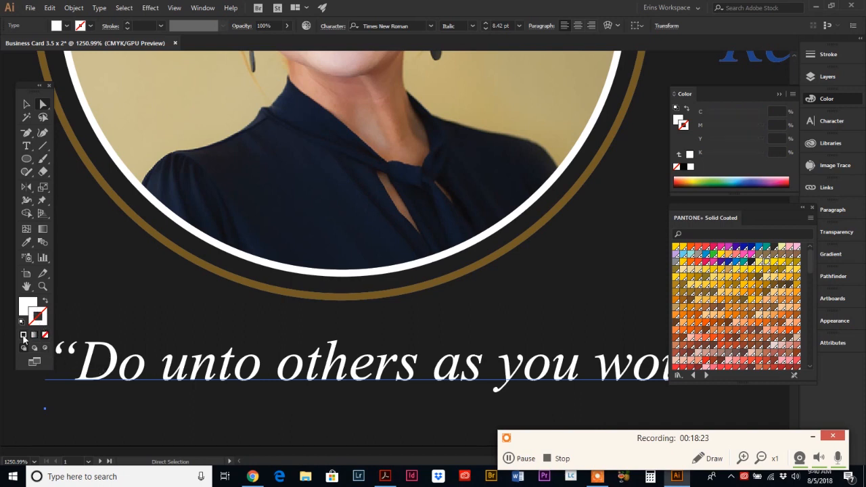
{"action": "left_click", "coordinate": [24, 336]}
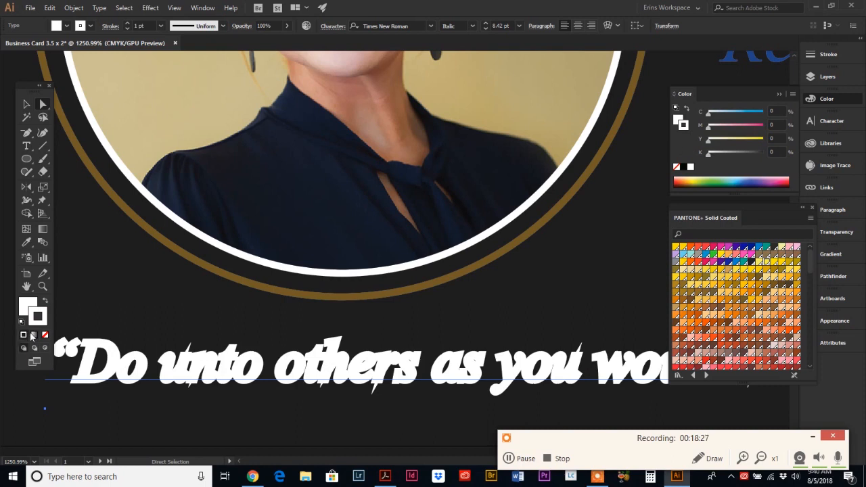
{"action": "left_click", "coordinate": [826, 54]}
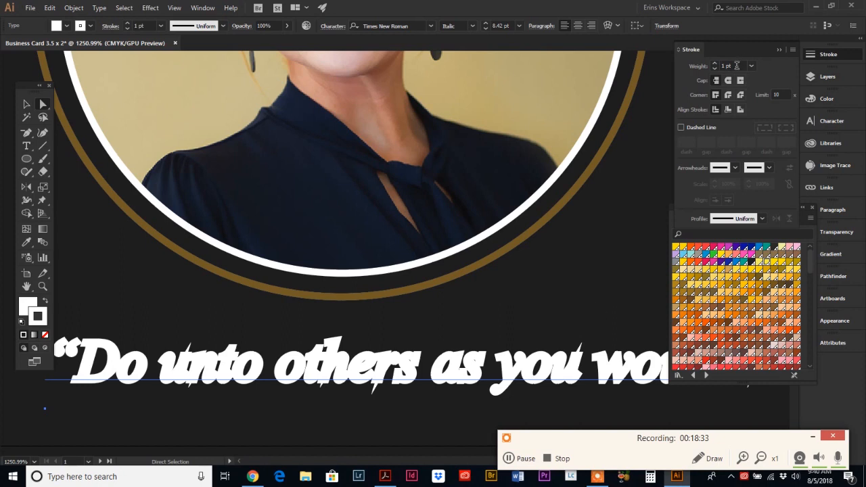
{"action": "left_click", "coordinate": [736, 65]}
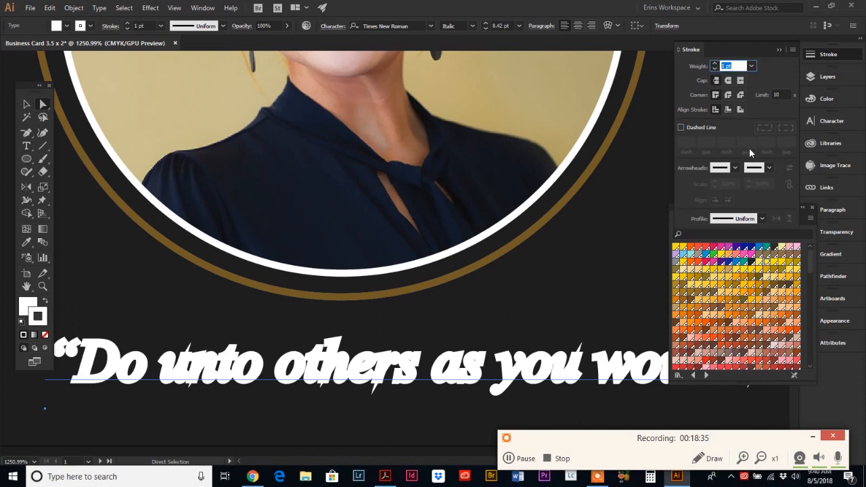
{"action": "type", "text": ".35"}
{"action": "key", "text": "Return"}
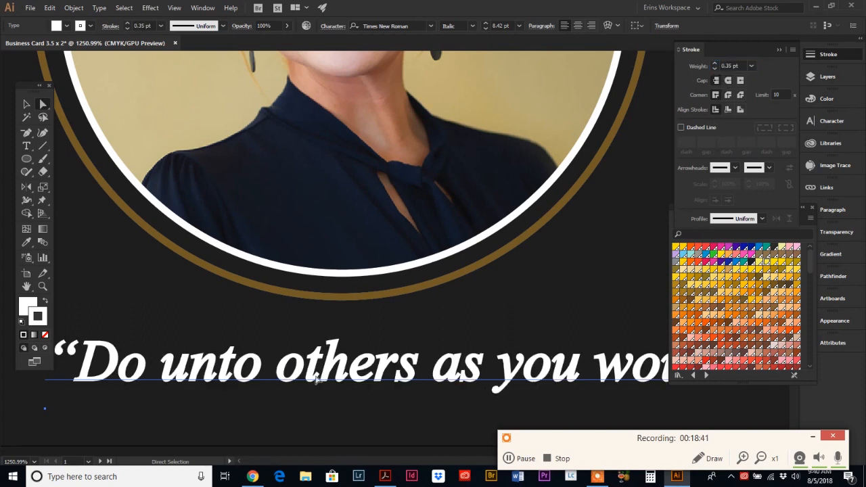
Step: Set the quote's stroke to Round Cap and Round Join
{"action": "left_click", "coordinate": [728, 81]}
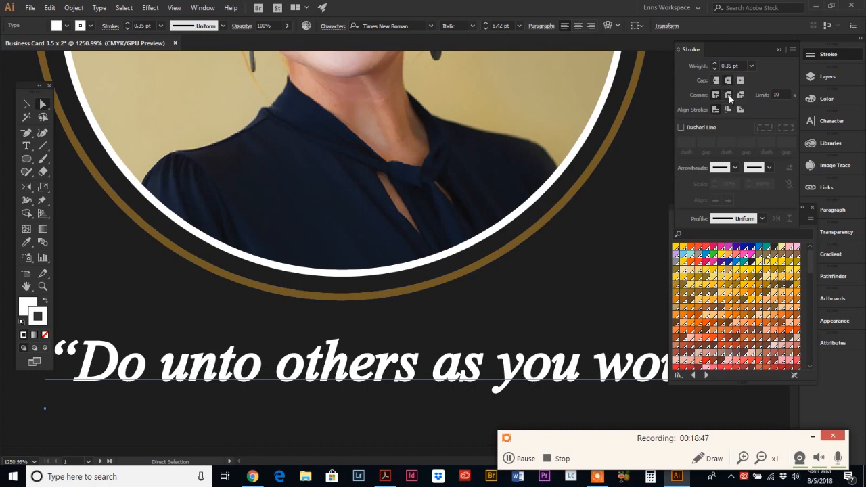
{"action": "left_click", "coordinate": [728, 96]}
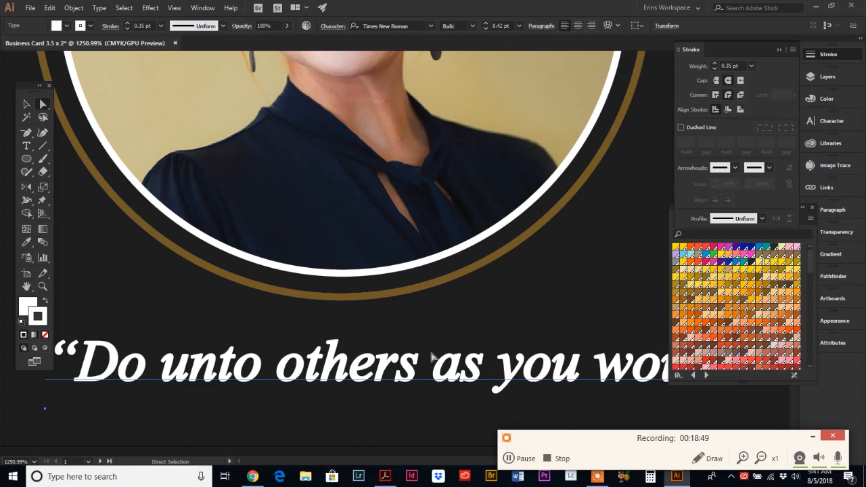
{"action": "left_click", "coordinate": [43, 286]}
{"action": "left_click", "coordinate": [526, 329], "text": "alt"}
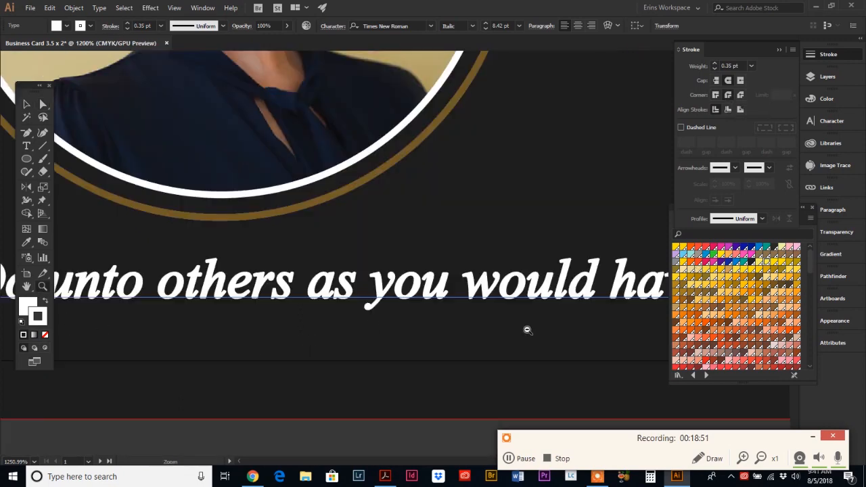
{"action": "left_click", "coordinate": [452, 300], "text": "alt"}
{"action": "left_click", "coordinate": [399, 260], "text": "alt"}
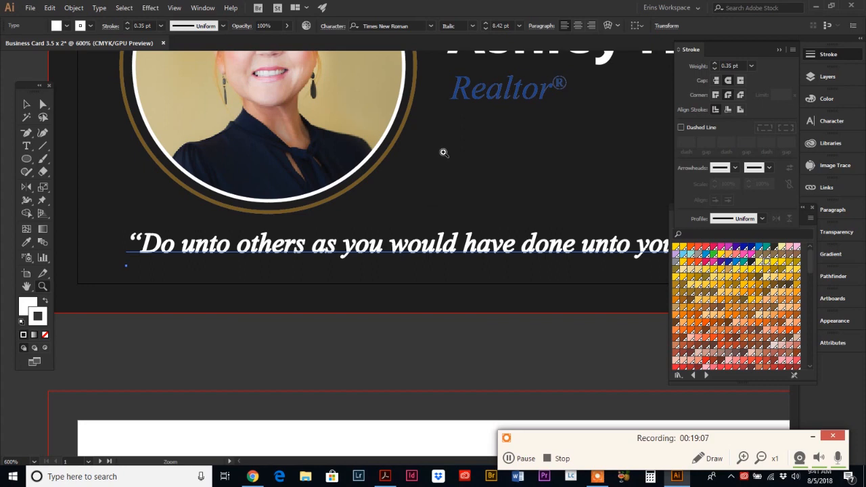
Step: Zoom out to fit the whole card front and select the quote line
{"action": "key", "text": "ctrl+minus"}
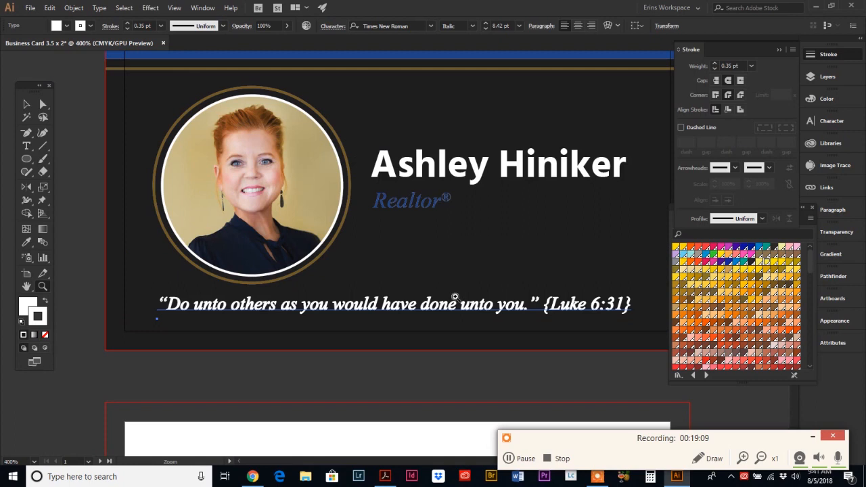
{"action": "key", "text": "ctrl+minus"}
{"action": "key", "text": "v"}
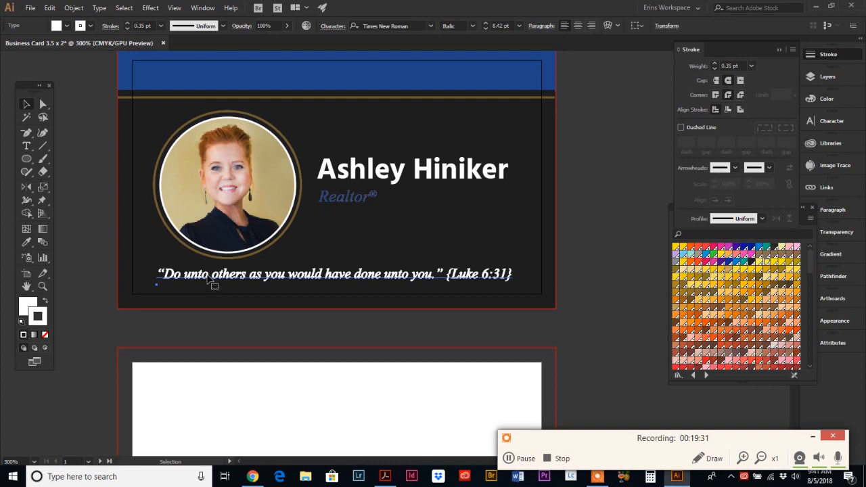
{"action": "left_click_drag", "start_coordinate": [209, 279], "coordinate": [215, 284]}
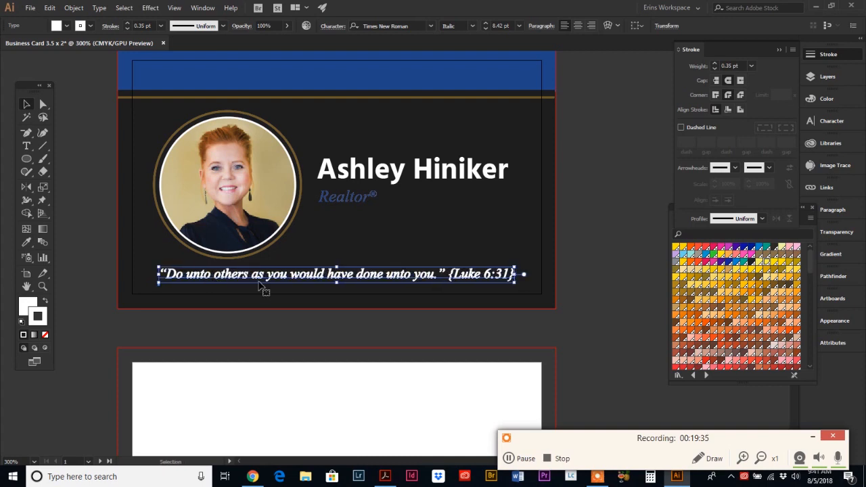
Step: Reset the quote's baseline shift from 4.21 pt to 0 pt, then deselect
{"action": "left_click", "coordinate": [831, 123]}
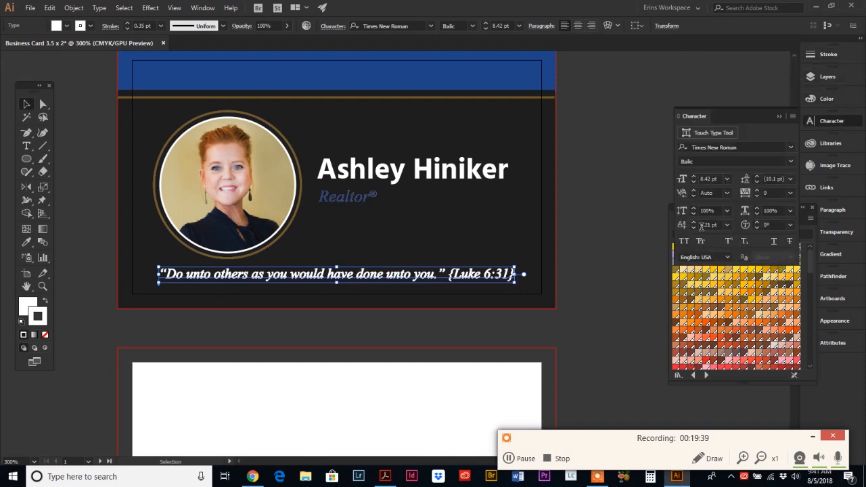
{"action": "left_click", "coordinate": [693, 225]}
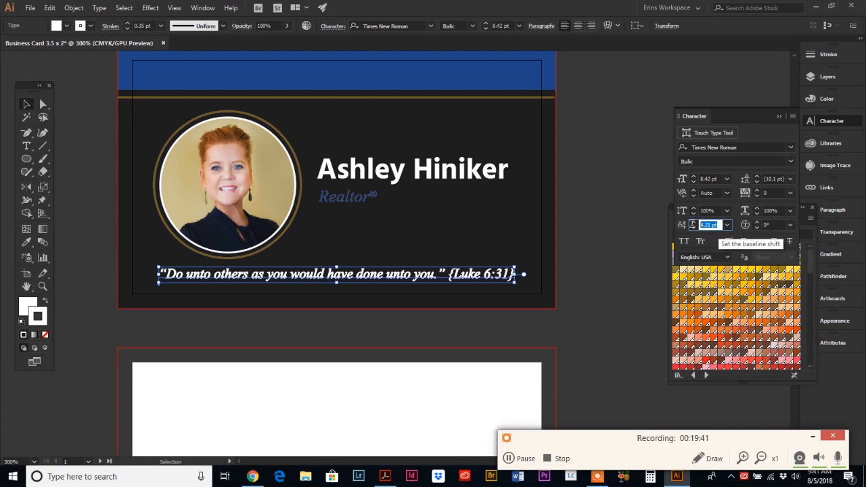
{"action": "type", "text": "0"}
{"action": "key", "text": "Return"}
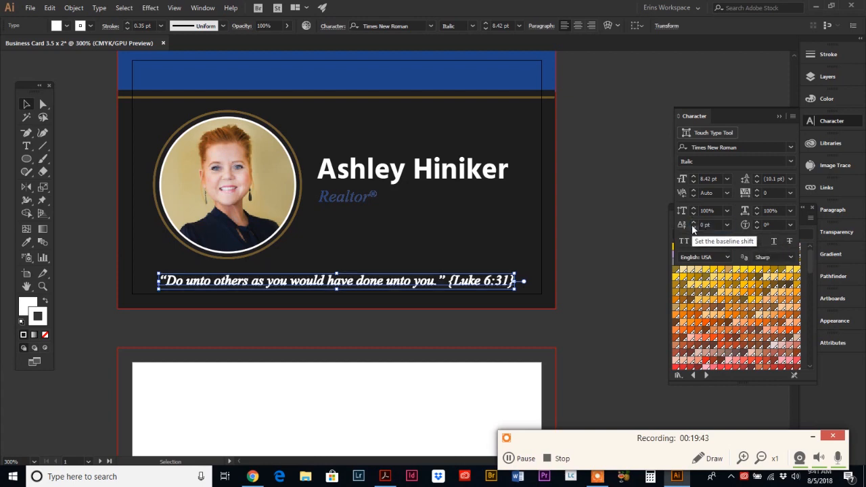
{"action": "left_click", "coordinate": [324, 314]}
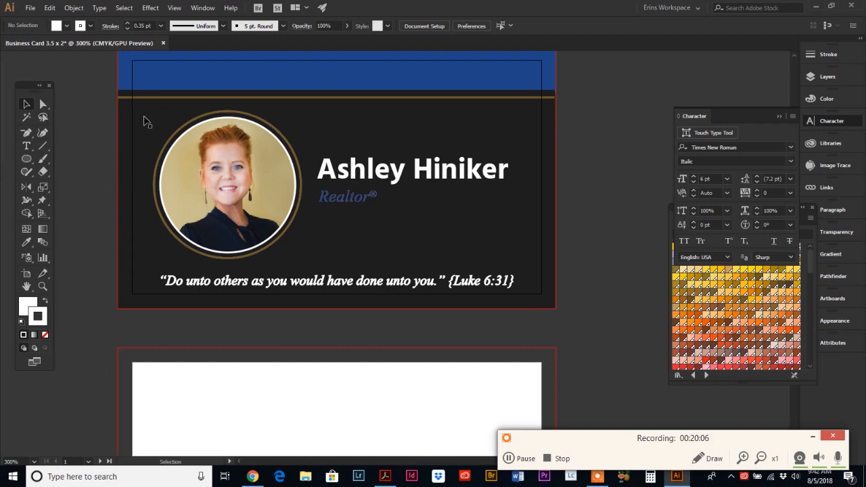
Step: Show rulers with Ctrl+R and move the Tools panel down off the left ruler
{"action": "scroll", "coordinate": [194, 63], "scroll_direction": "up", "scroll_amount": 1}
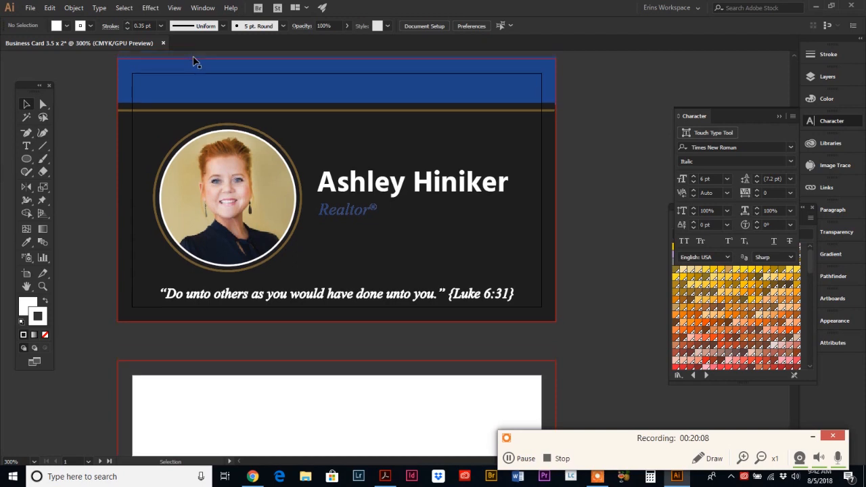
{"action": "key", "text": "a"}
{"action": "key", "text": "ctrl+r"}
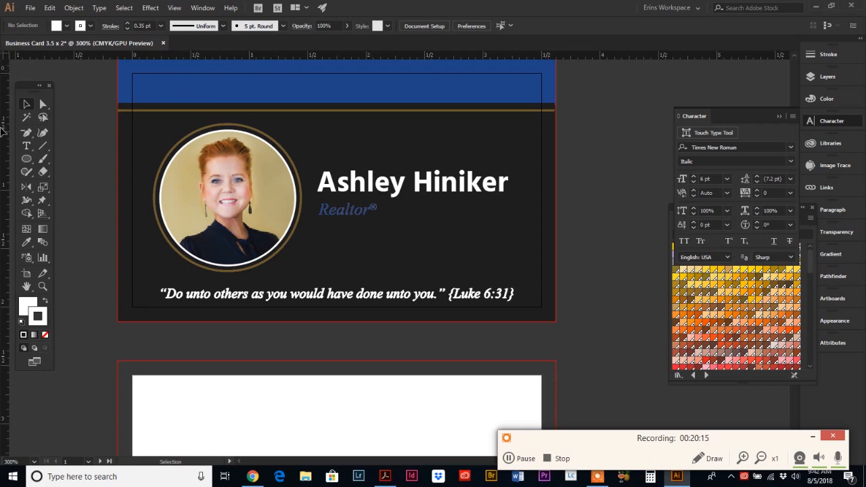
{"action": "scroll", "coordinate": [157, 127], "scroll_direction": "up", "scroll_amount": 1}
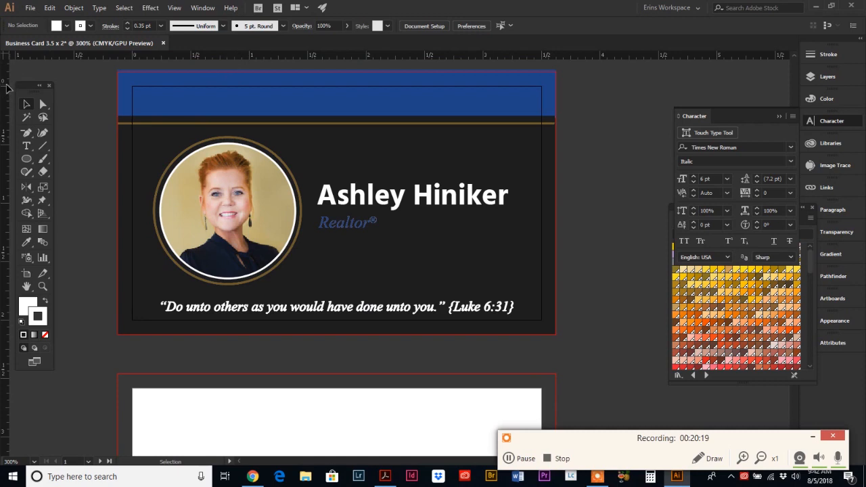
{"action": "left_click_drag", "start_coordinate": [37, 87], "coordinate": [36, 113]}
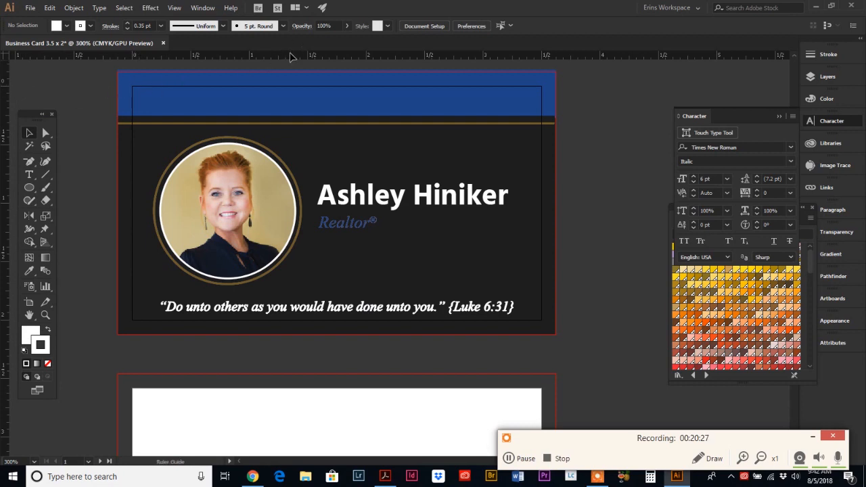
Step: Drag guides across the blue header, along both card sides, and through the quote line
{"action": "left_click_drag", "start_coordinate": [290, 57], "coordinate": [286, 86]}
{"action": "left_click_drag", "start_coordinate": [279, 100], "coordinate": [278, 101]}
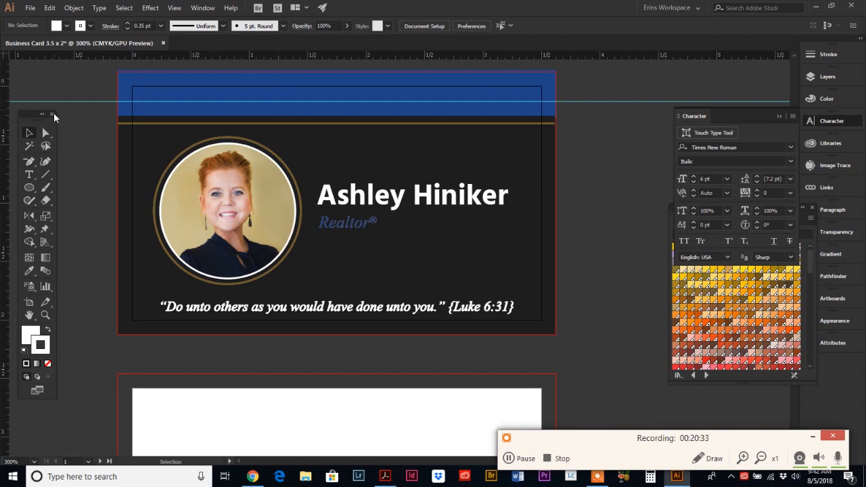
{"action": "left_click_drag", "start_coordinate": [7, 129], "coordinate": [147, 128]}
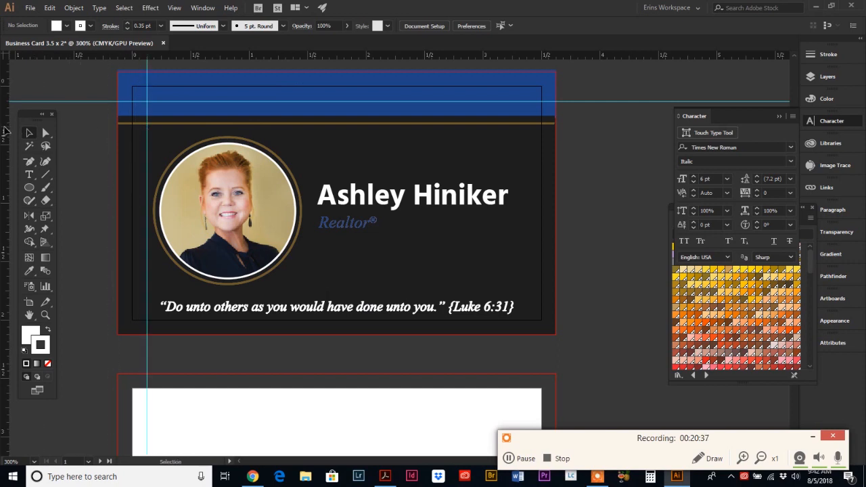
{"action": "left_click_drag", "start_coordinate": [534, 138], "coordinate": [527, 136]}
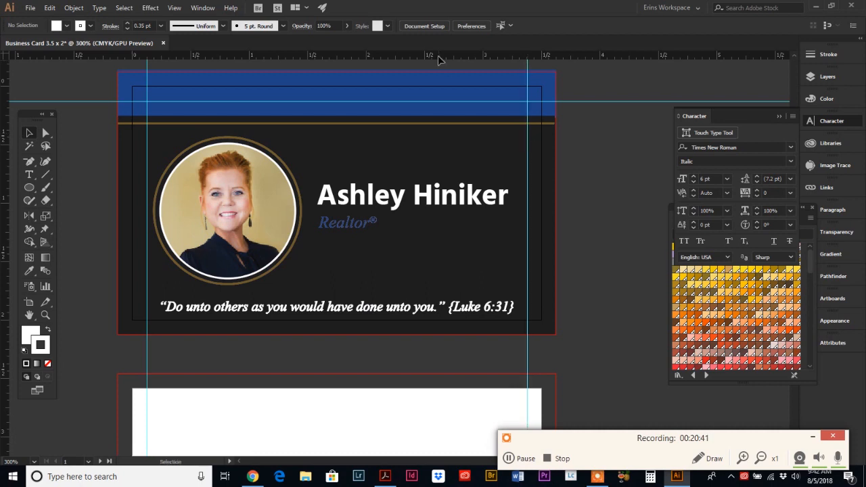
{"action": "left_click_drag", "start_coordinate": [438, 59], "coordinate": [407, 307]}
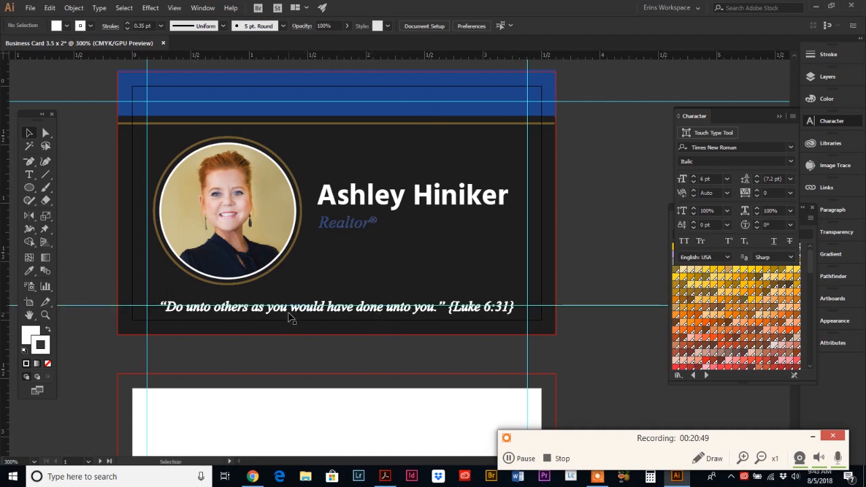
Step: Nudge the quote line up two arrow-key steps
{"action": "left_click", "coordinate": [288, 316]}
{"action": "key", "text": "Up"}
{"action": "key", "text": "Up"}
{"action": "key", "text": "Up"}
{"action": "key", "text": "Up"}
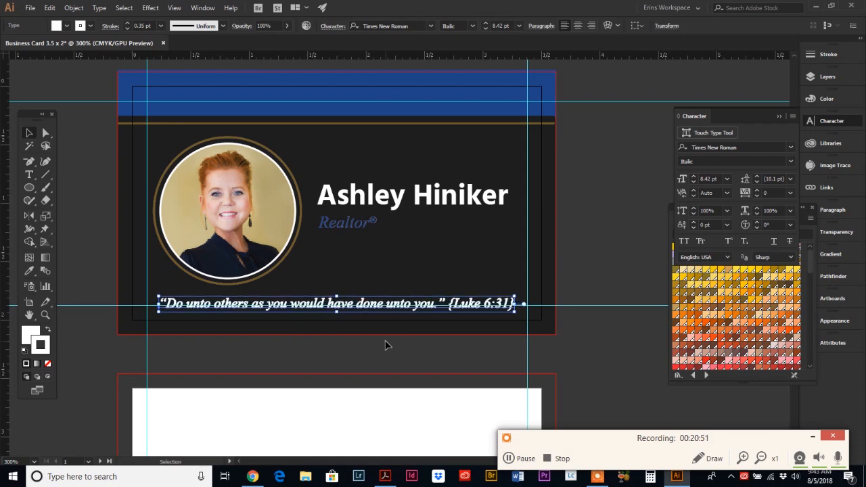
{"action": "key", "text": "Up"}
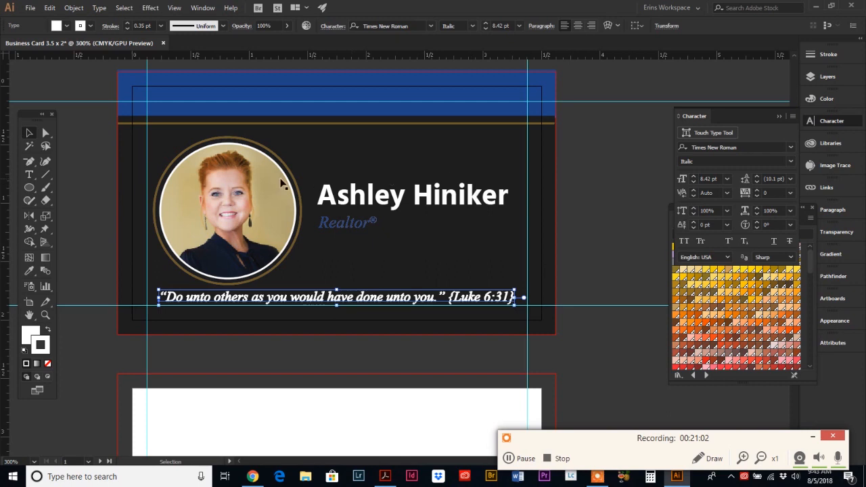
Step: Select the portrait and gold ring, deselect, and scroll down to the blank second artboard
{"action": "left_click", "coordinate": [236, 191]}
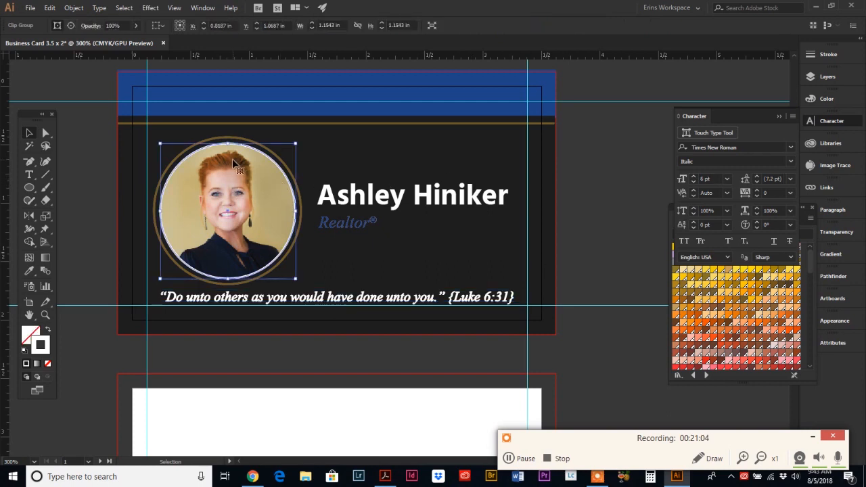
{"action": "left_click", "coordinate": [237, 142], "text": "shift"}
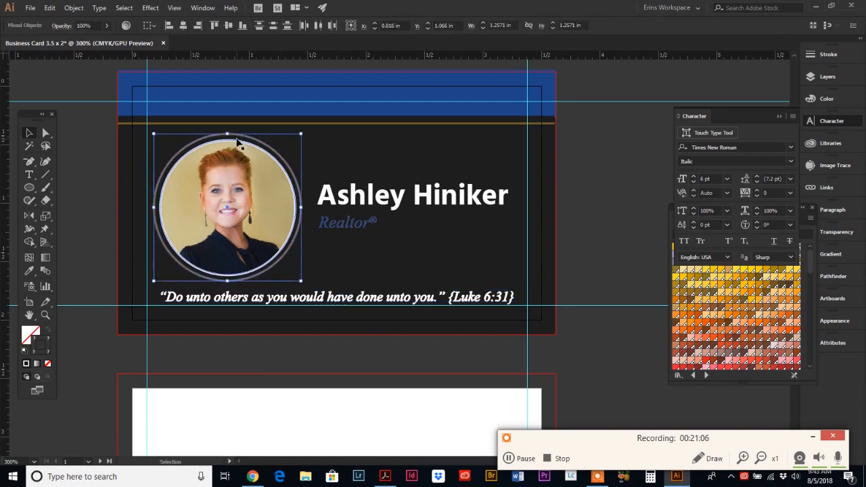
{"action": "left_click", "coordinate": [75, 181]}
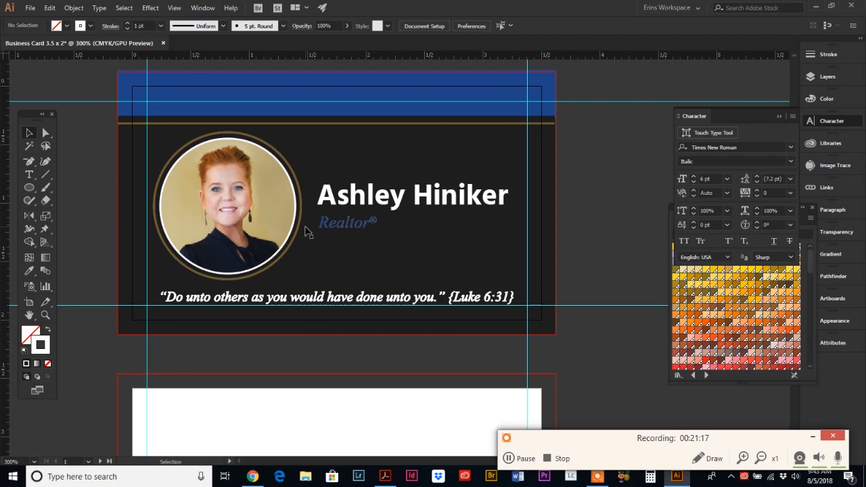
{"action": "scroll", "coordinate": [305, 230], "scroll_direction": "down", "scroll_amount": 3}
{"action": "scroll", "coordinate": [304, 229], "scroll_direction": "down", "scroll_amount": 1}
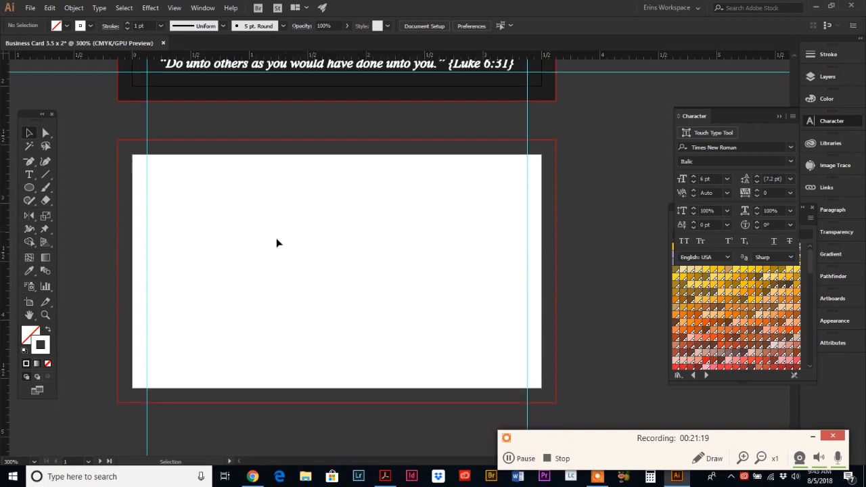
{"action": "left_click", "coordinate": [383, 476]}
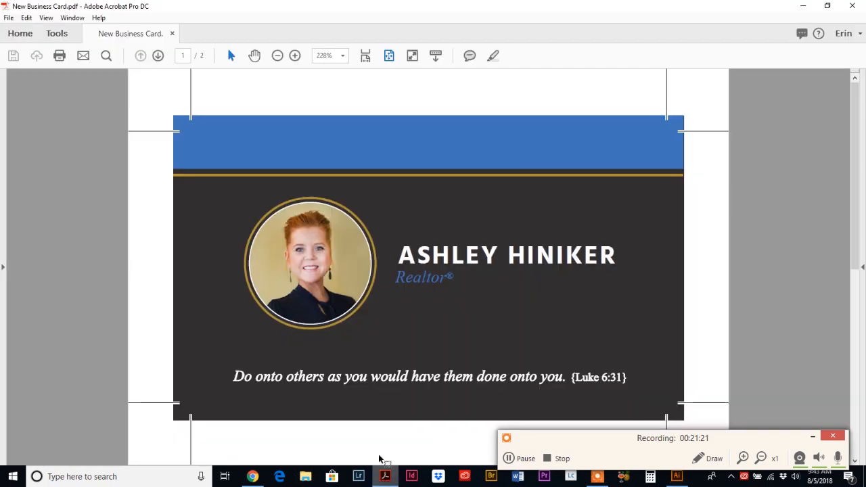
{"action": "scroll", "coordinate": [352, 325], "scroll_direction": "down", "scroll_amount": 2}
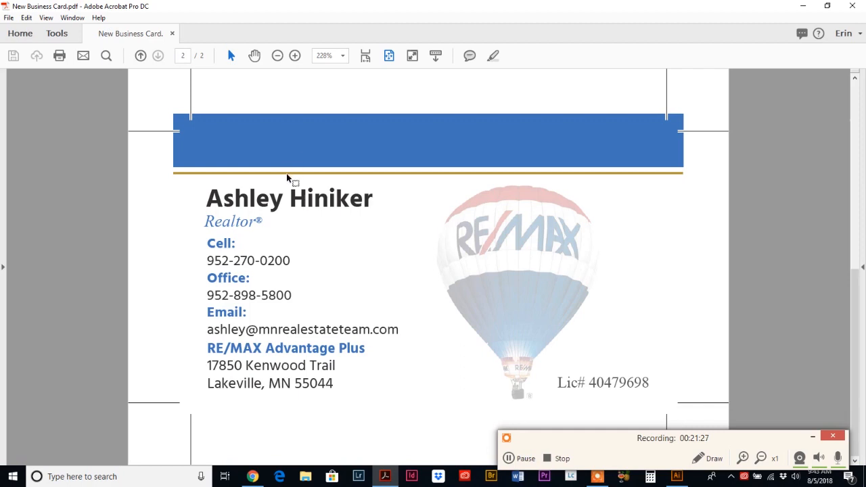
{"action": "scroll", "coordinate": [287, 174], "scroll_direction": "up", "scroll_amount": 1}
{"action": "scroll", "coordinate": [287, 174], "scroll_direction": "down", "scroll_amount": 1}
{"action": "left_click", "coordinate": [675, 476]}
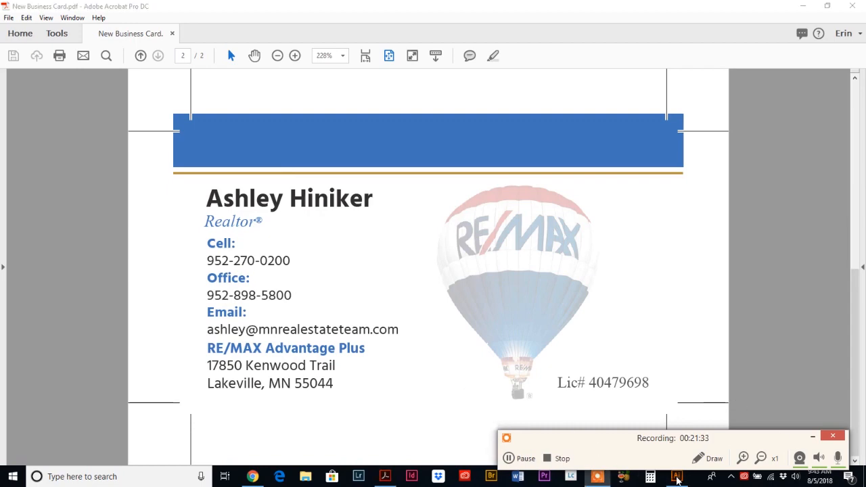
{"action": "scroll", "coordinate": [269, 223], "scroll_direction": "up", "scroll_amount": 5}
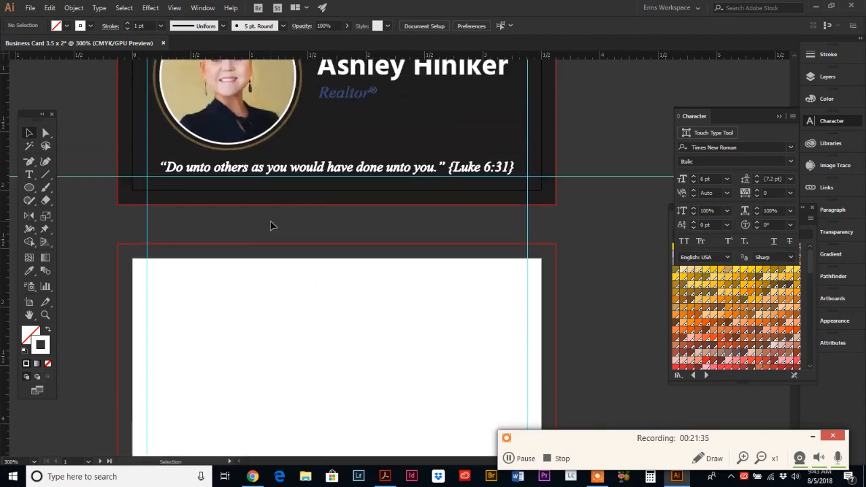
Step: Copy the front card's blue header bar and gold rule and place them across the back card's top edge
{"action": "left_click", "coordinate": [31, 131]}
{"action": "left_click", "coordinate": [278, 80]}
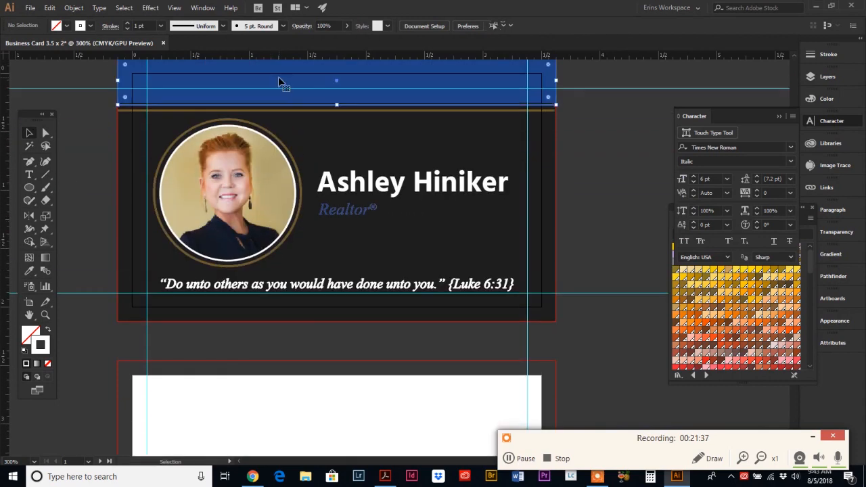
{"action": "left_click", "coordinate": [247, 114]}
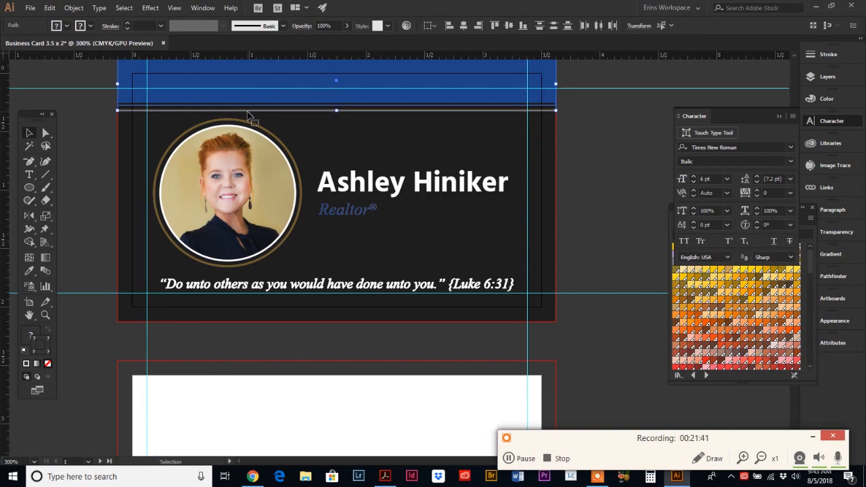
{"action": "key", "text": "ctrl+c"}
{"action": "scroll", "coordinate": [248, 115], "scroll_direction": "down", "scroll_amount": 2}
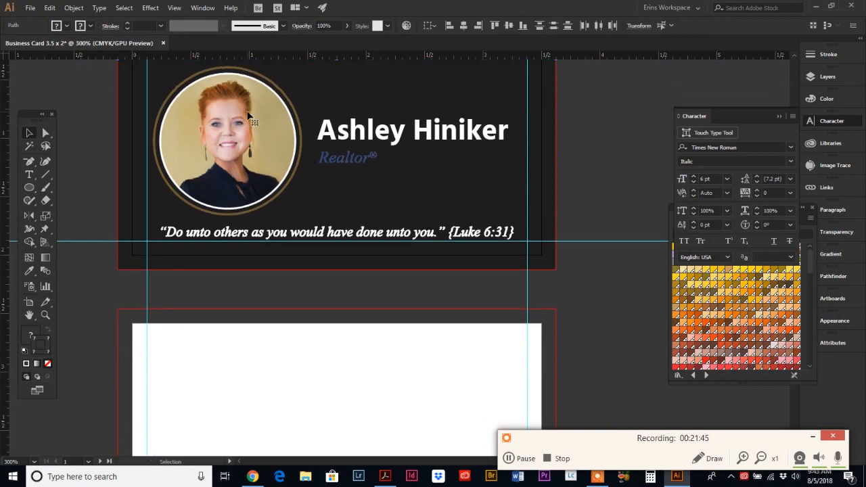
{"action": "scroll", "coordinate": [248, 115], "scroll_direction": "down", "scroll_amount": 8}
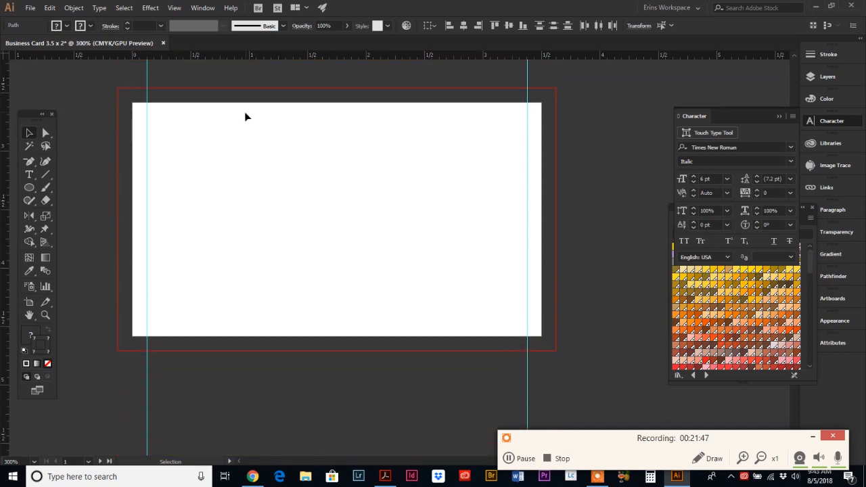
{"action": "key", "text": "ctrl+v"}
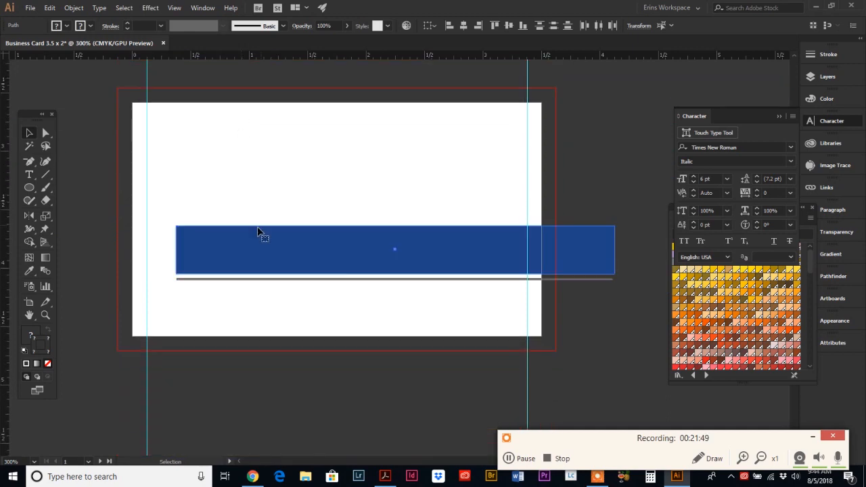
{"action": "left_click_drag", "start_coordinate": [345, 276], "coordinate": [270, 124]}
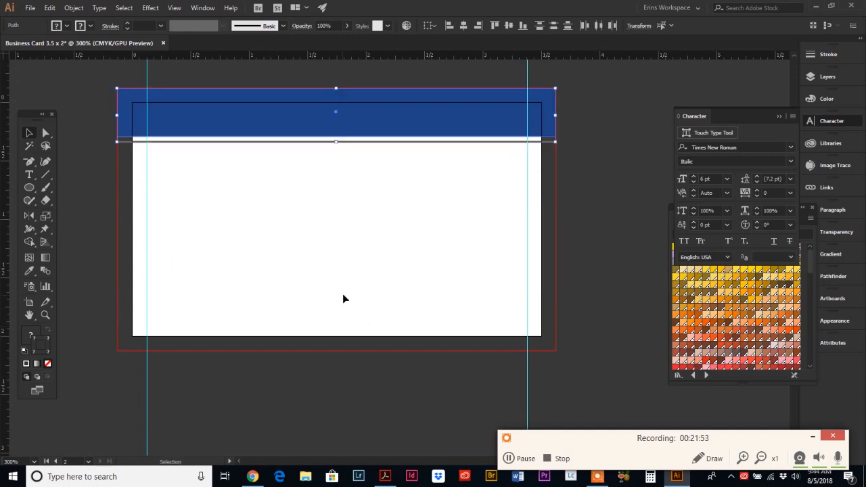
{"action": "left_click", "coordinate": [385, 477]}
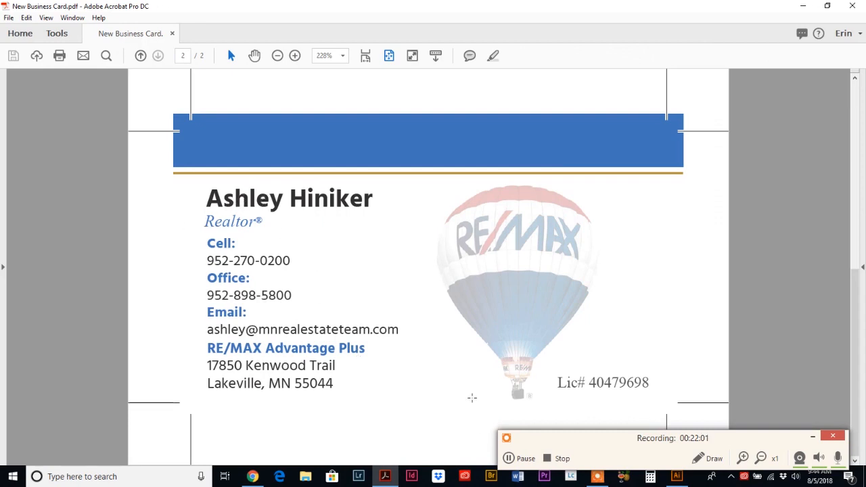
{"action": "left_click", "coordinate": [671, 474]}
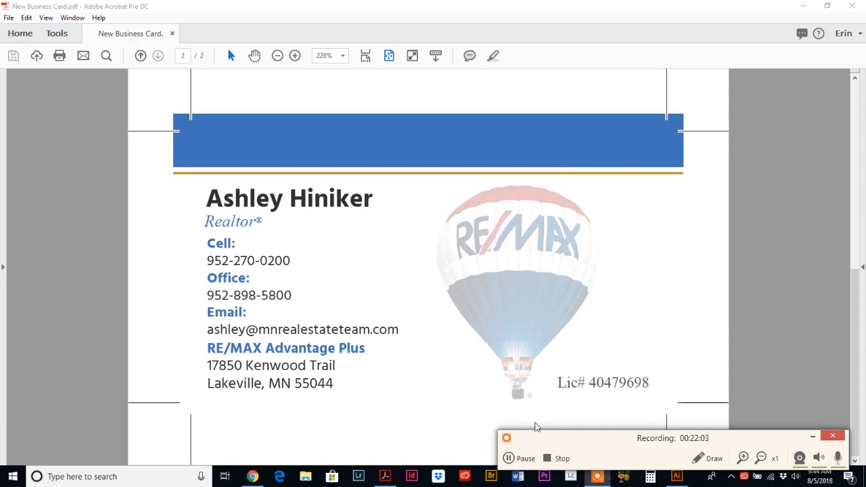
{"action": "left_click", "coordinate": [802, 6]}
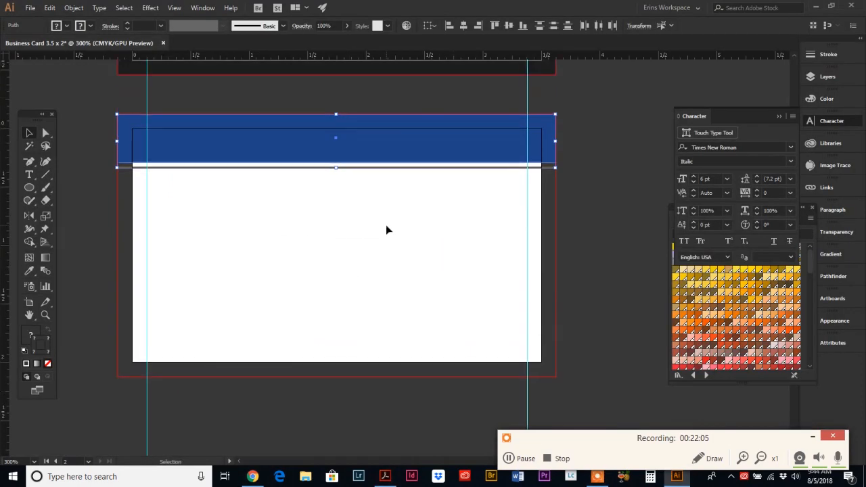
Step: Copy the agent's name and Realtor® title from the front card onto the back, under the header at left
{"action": "scroll", "coordinate": [386, 230], "scroll_direction": "up", "scroll_amount": 5}
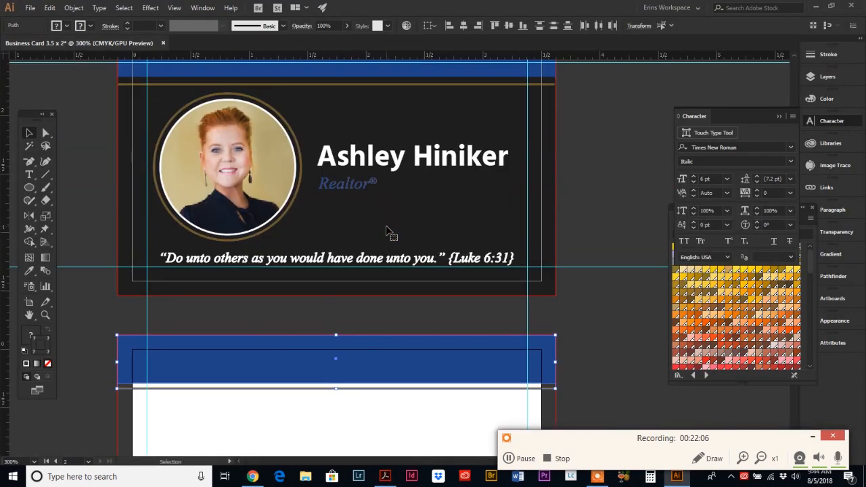
{"action": "left_click", "coordinate": [363, 166]}
{"action": "scroll", "coordinate": [365, 169], "scroll_direction": "up", "scroll_amount": 1}
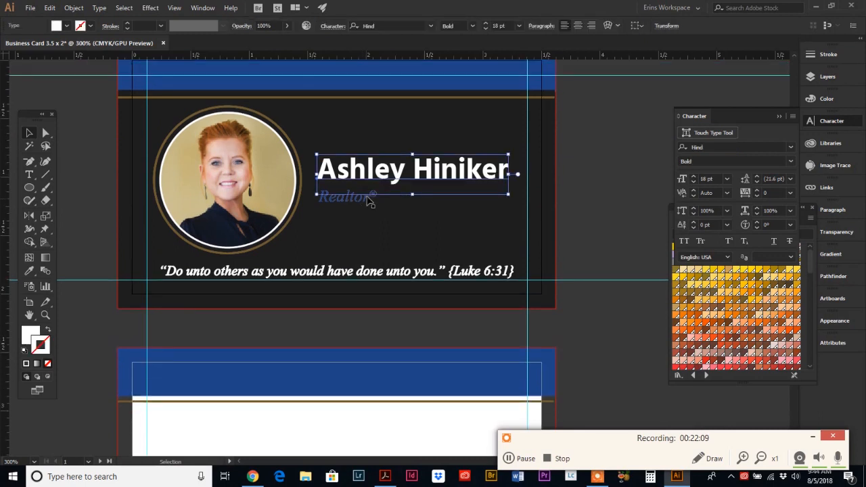
{"action": "left_click", "coordinate": [357, 199], "text": "shift"}
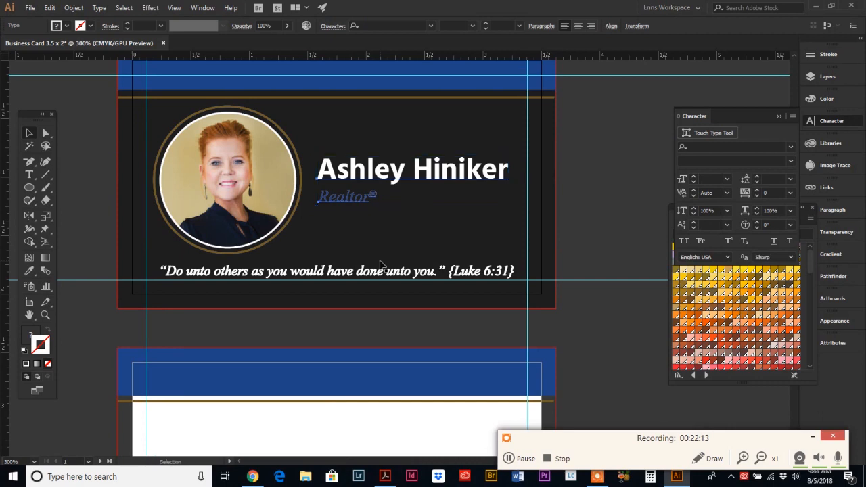
{"action": "scroll", "coordinate": [380, 264], "scroll_direction": "down", "scroll_amount": 6}
{"action": "left_click", "coordinate": [357, 251]}
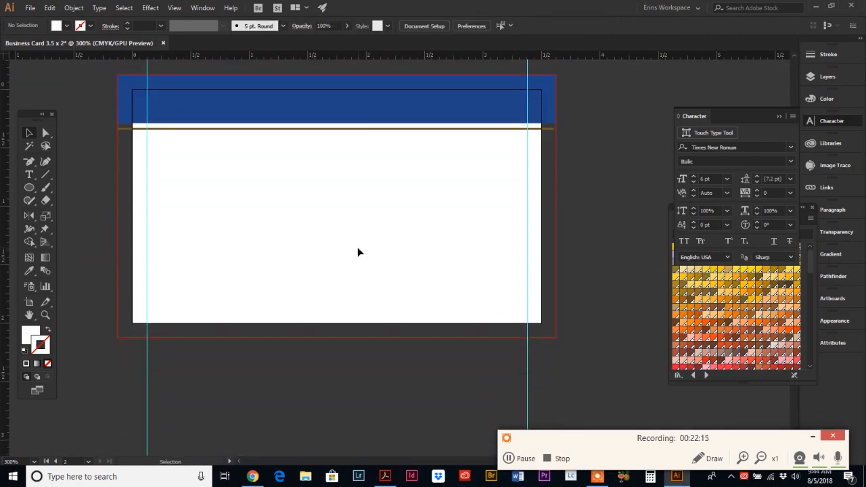
{"action": "key", "text": "a"}
{"action": "key", "text": "ctrl+v"}
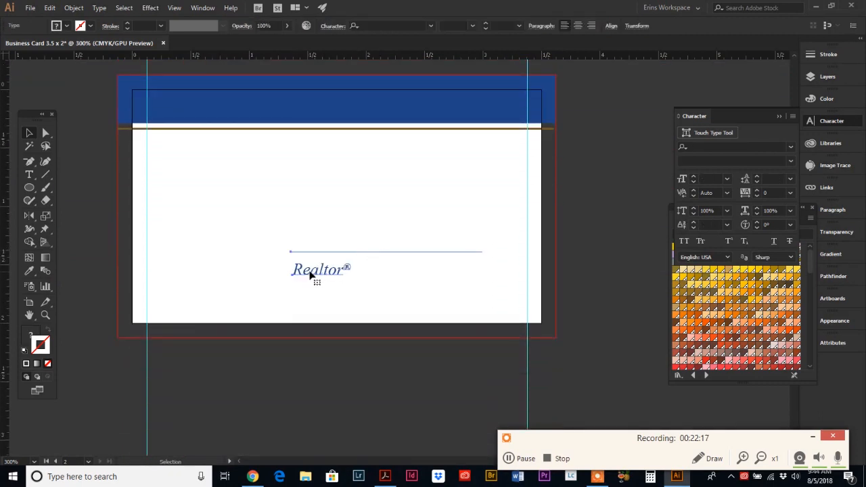
{"action": "left_click_drag", "start_coordinate": [315, 276], "coordinate": [175, 180]}
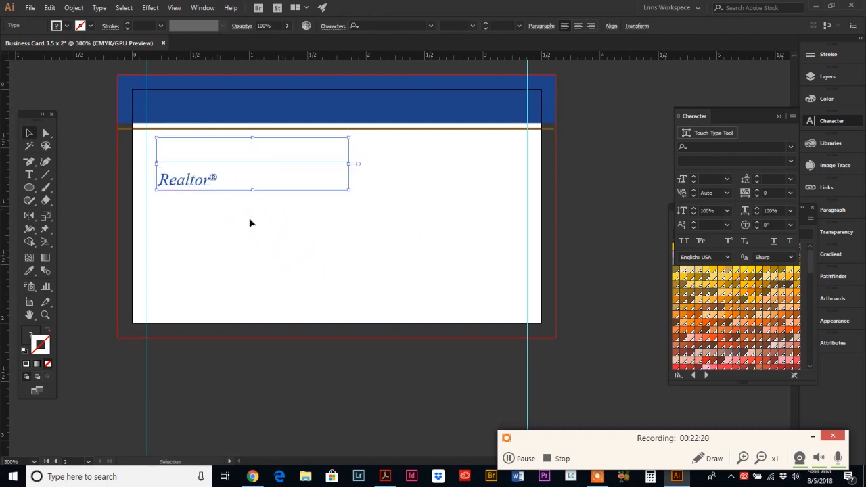
Step: Give the pasted name the front card's dark bold styling with the Eyedropper
{"action": "left_click", "coordinate": [373, 180]}
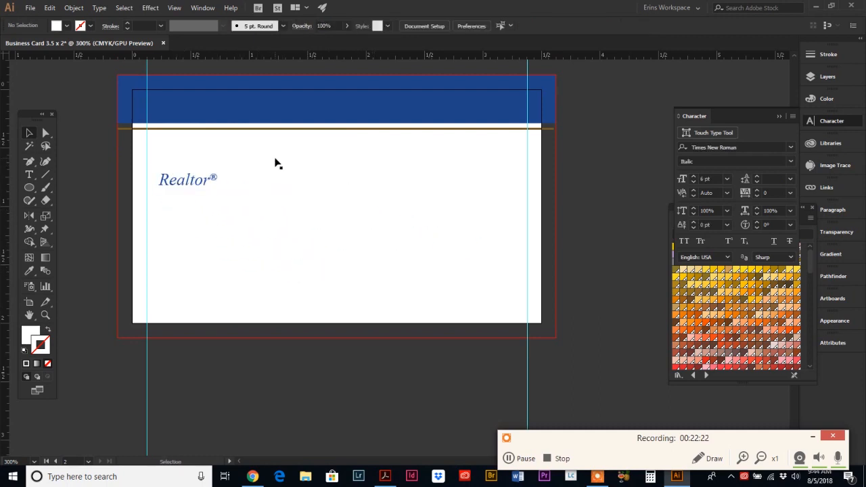
{"action": "left_click", "coordinate": [276, 162]}
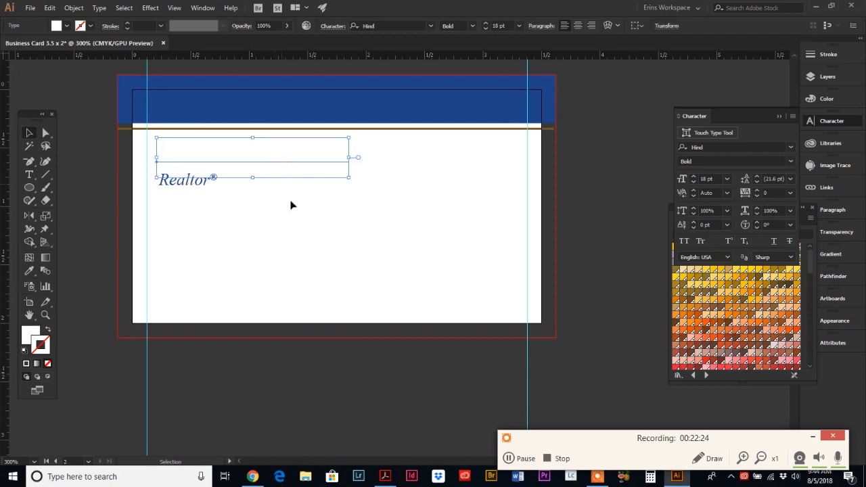
{"action": "scroll", "coordinate": [302, 246], "scroll_direction": "up", "scroll_amount": 2}
{"action": "scroll", "coordinate": [328, 291], "scroll_direction": "up", "scroll_amount": 4}
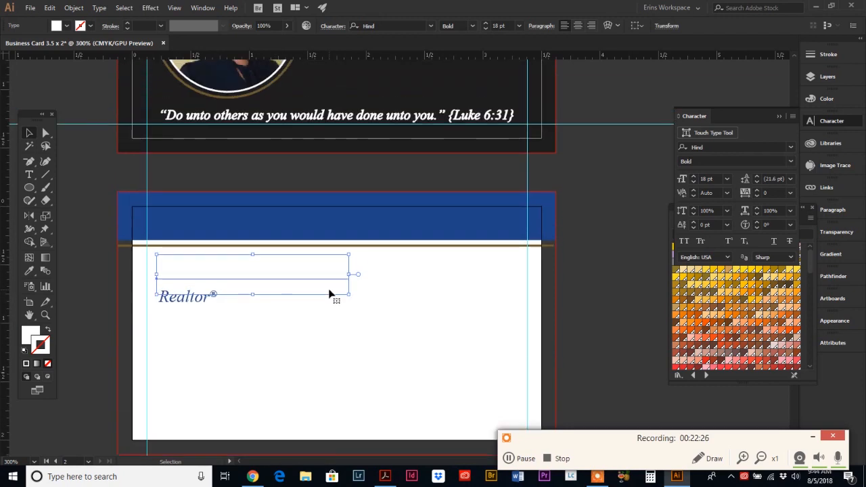
{"action": "left_click", "coordinate": [293, 383]}
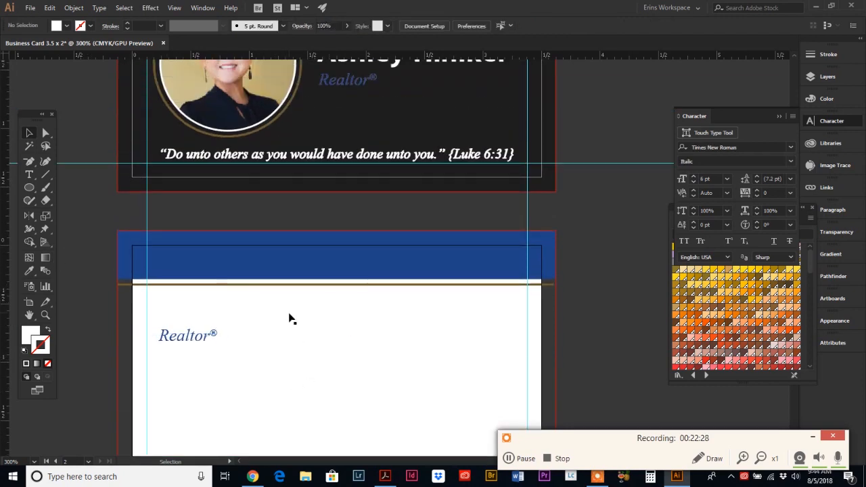
{"action": "left_click", "coordinate": [265, 315]}
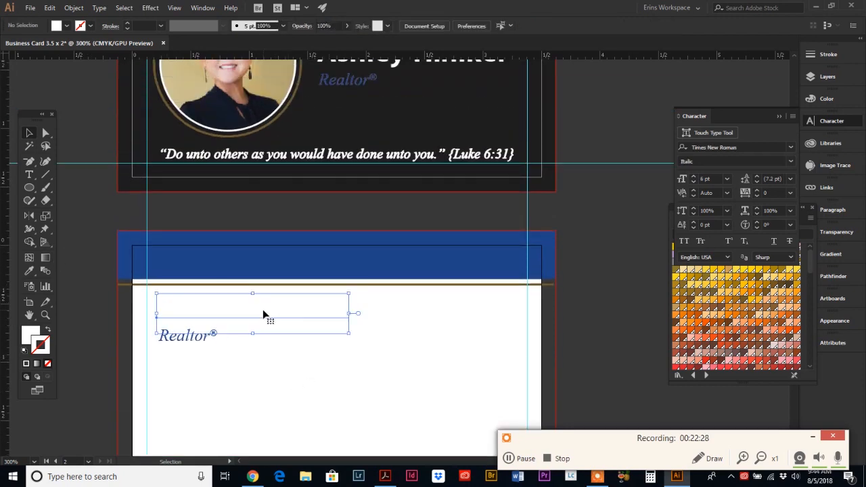
{"action": "left_click", "coordinate": [28, 270]}
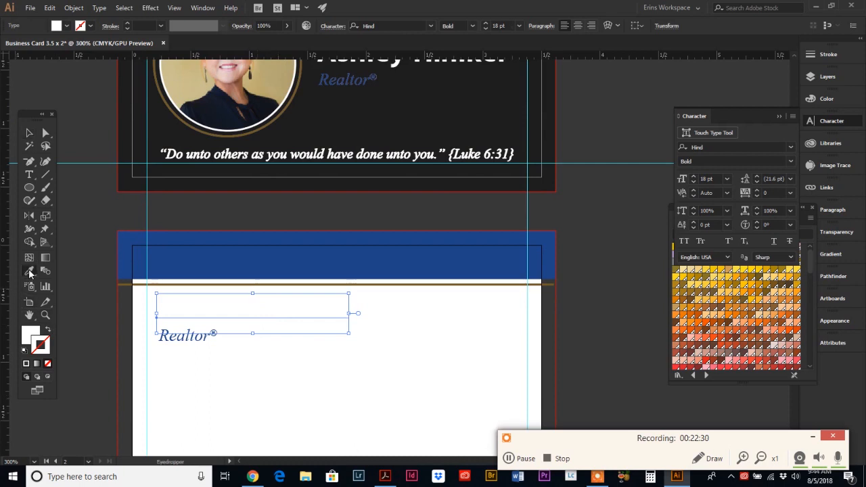
{"action": "left_click", "coordinate": [477, 100]}
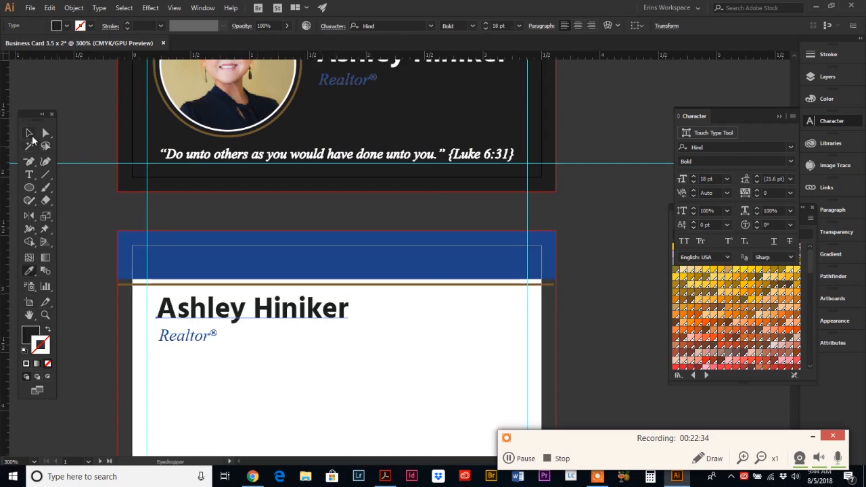
{"action": "left_click", "coordinate": [29, 133]}
Step: Shrink the back card's name to 15 pt
{"action": "scroll", "coordinate": [281, 356], "scroll_direction": "down", "scroll_amount": 3}
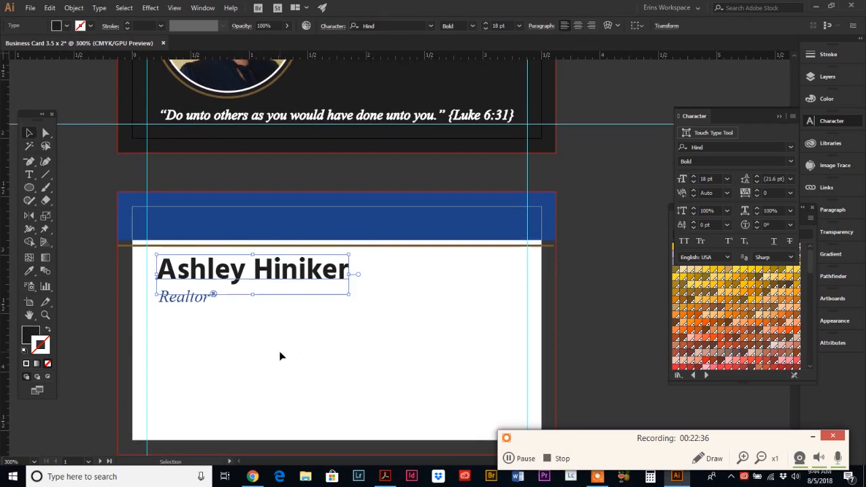
{"action": "left_click", "coordinate": [253, 227]}
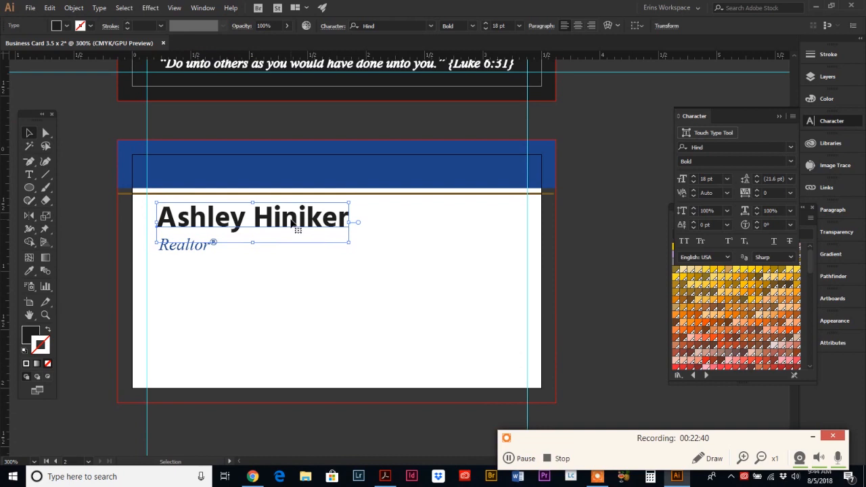
{"action": "left_click", "coordinate": [692, 182]}
{"action": "left_click", "coordinate": [693, 182]}
{"action": "left_click", "coordinate": [692, 182]}
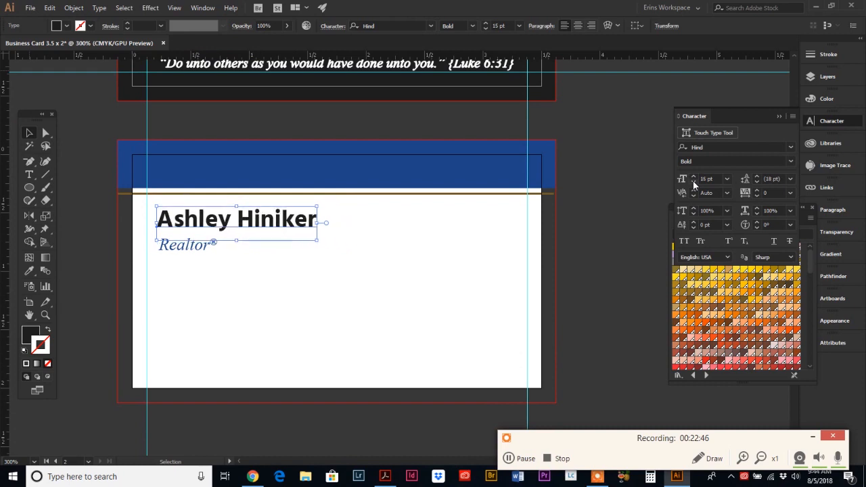
{"action": "left_click", "coordinate": [217, 262]}
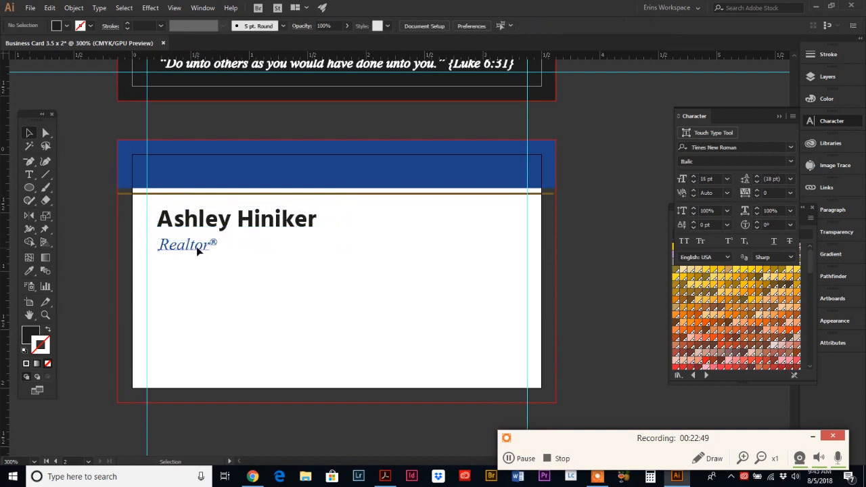
Step: Nudge the Realtor® title up so it sits snugly under the name
{"action": "left_click", "coordinate": [196, 246]}
{"action": "key", "text": "Up"}
{"action": "key", "text": "Up"}
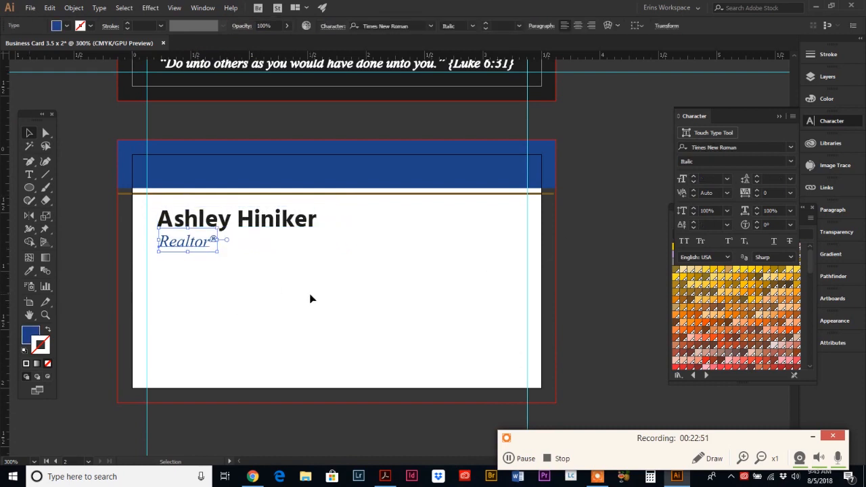
{"action": "left_click", "coordinate": [271, 290]}
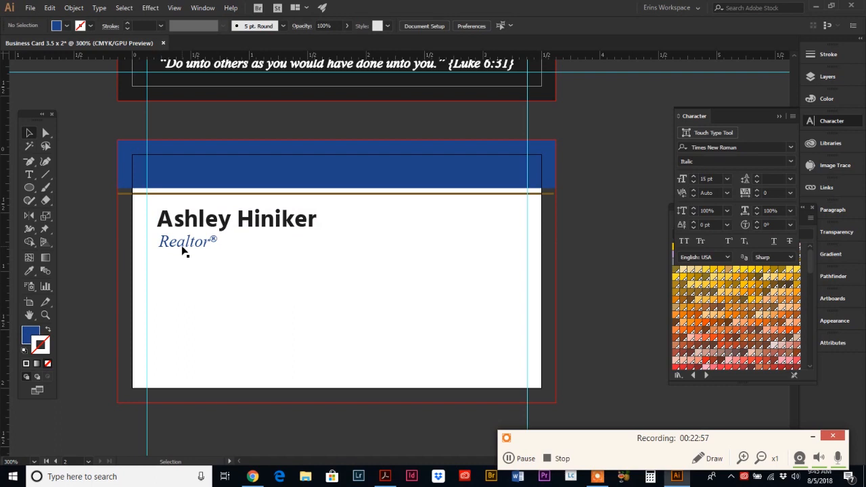
{"action": "left_click", "coordinate": [182, 249]}
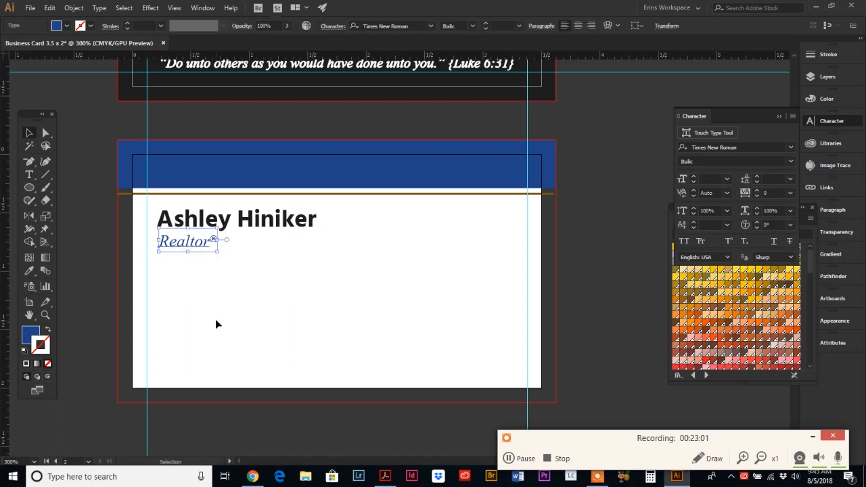
{"action": "key", "text": "Up"}
{"action": "key", "text": "Left"}
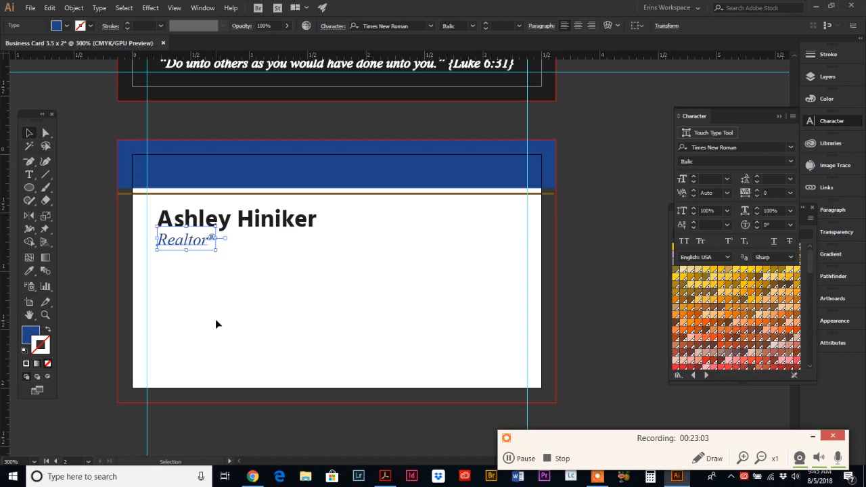
{"action": "key", "text": "Down"}
{"action": "key", "text": "Right"}
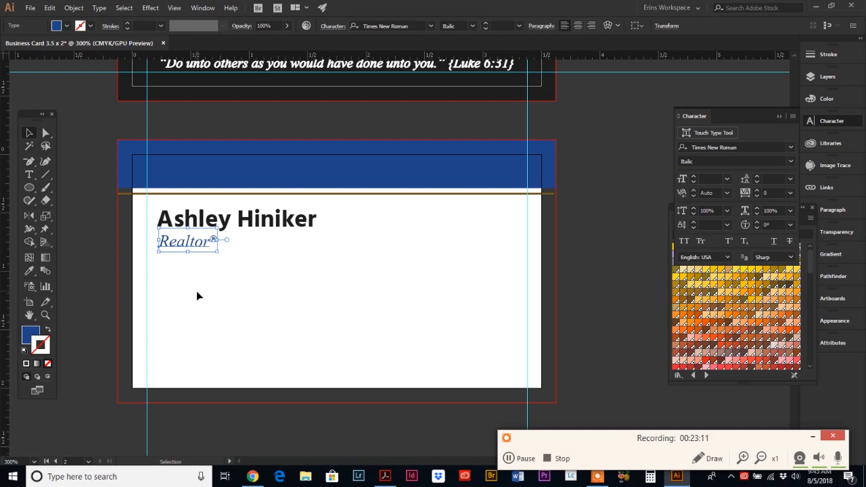
{"action": "left_click", "coordinate": [197, 299]}
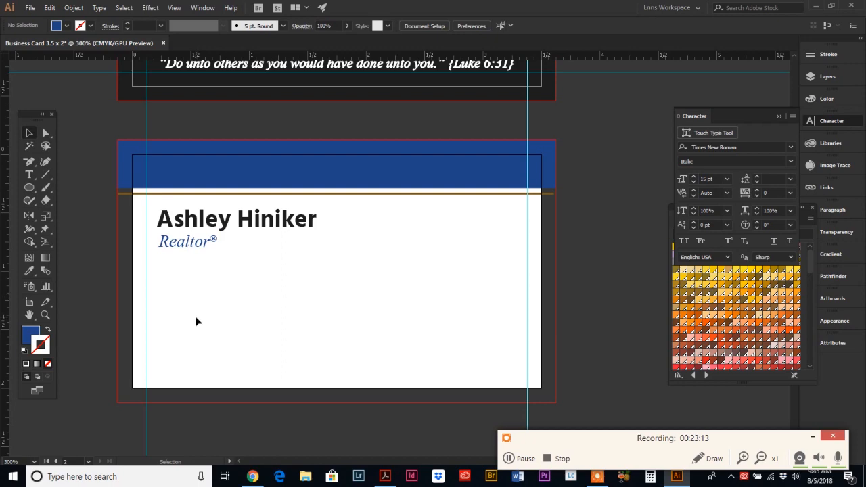
Step: In the reference card PDF, select the lines from Cell: through the email address and copy them
{"action": "left_click", "coordinate": [384, 477]}
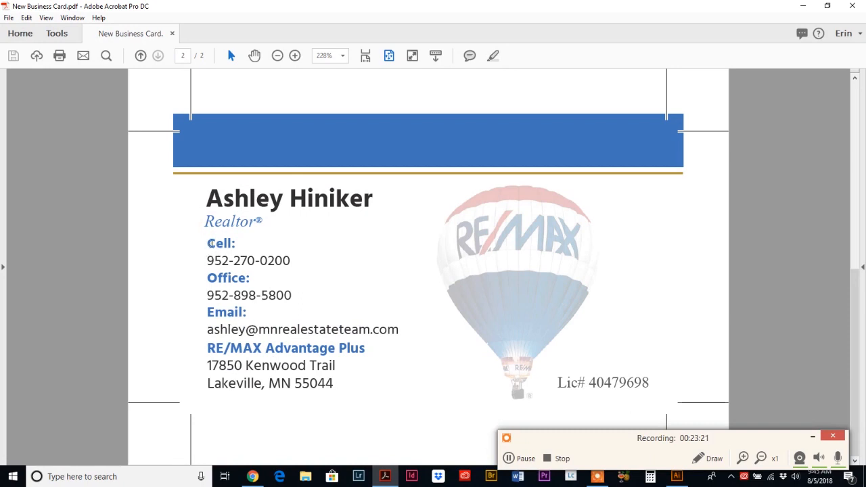
{"action": "left_click_drag", "start_coordinate": [210, 243], "coordinate": [334, 365]}
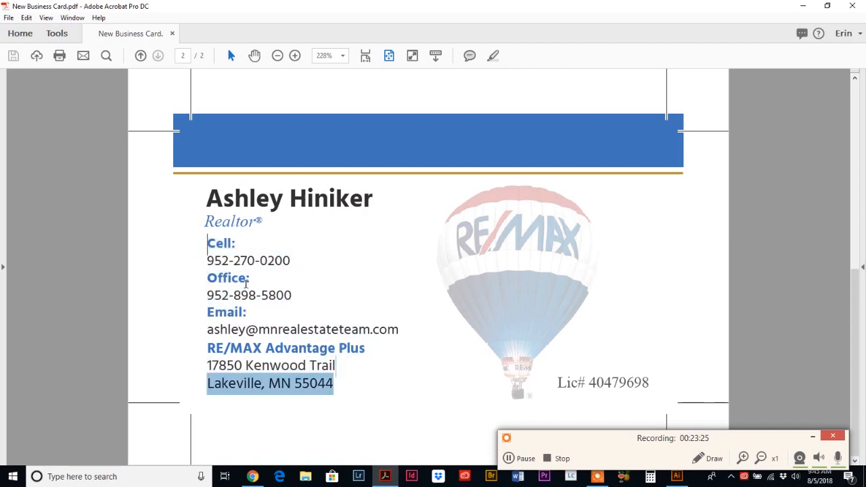
{"action": "left_click_drag", "start_coordinate": [203, 243], "coordinate": [241, 364]}
{"action": "key", "text": "ctrl+a"}
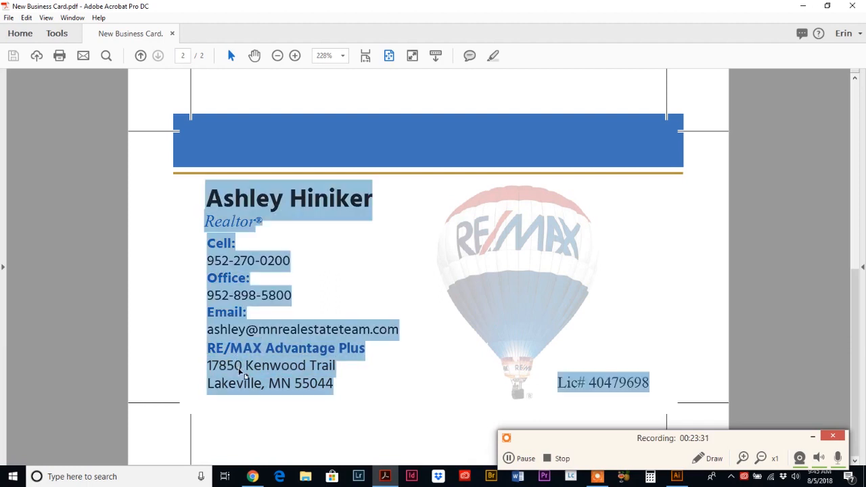
{"action": "left_click", "coordinate": [238, 371]}
{"action": "left_click_drag", "start_coordinate": [207, 242], "coordinate": [397, 335]}
{"action": "key", "text": "ctrl+c"}
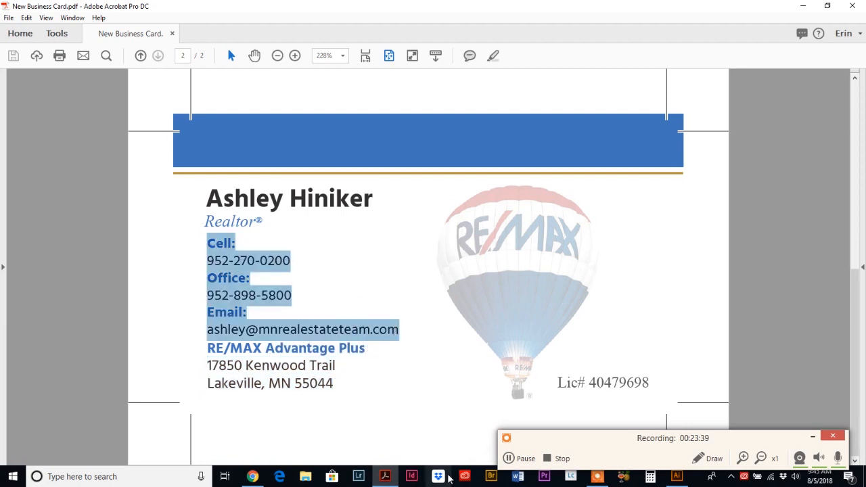
{"action": "left_click", "coordinate": [679, 477]}
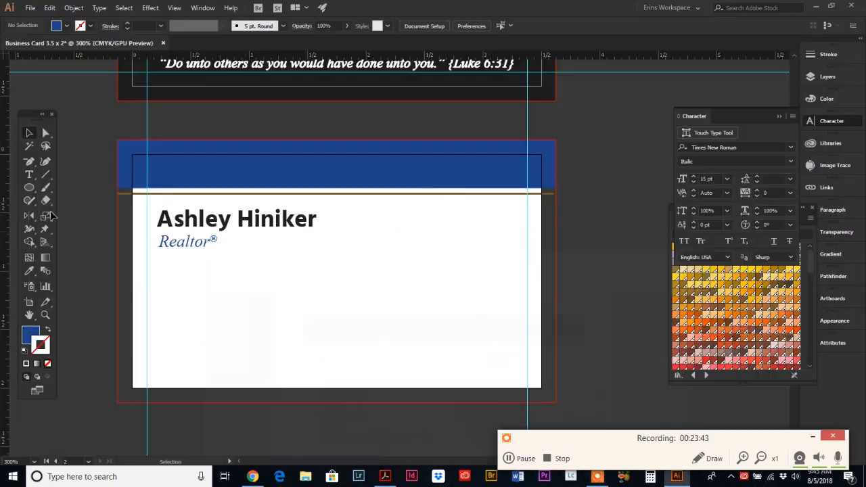
Step: Paste the copied contact lines as new text below Realtor® on the back card
{"action": "left_click", "coordinate": [29, 175]}
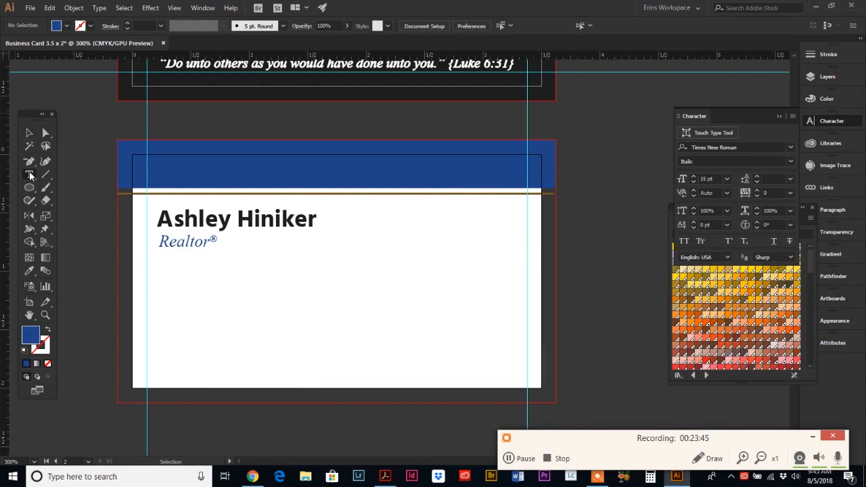
{"action": "left_click", "coordinate": [169, 274]}
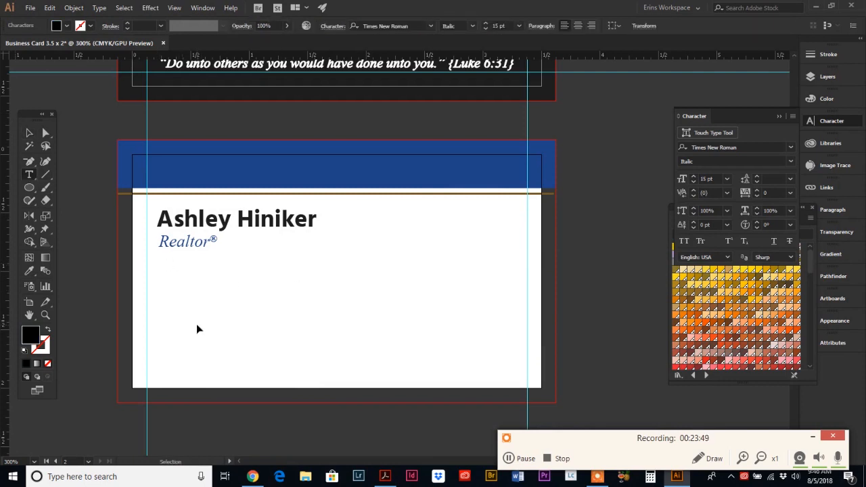
{"action": "key", "text": "ctrl+v"}
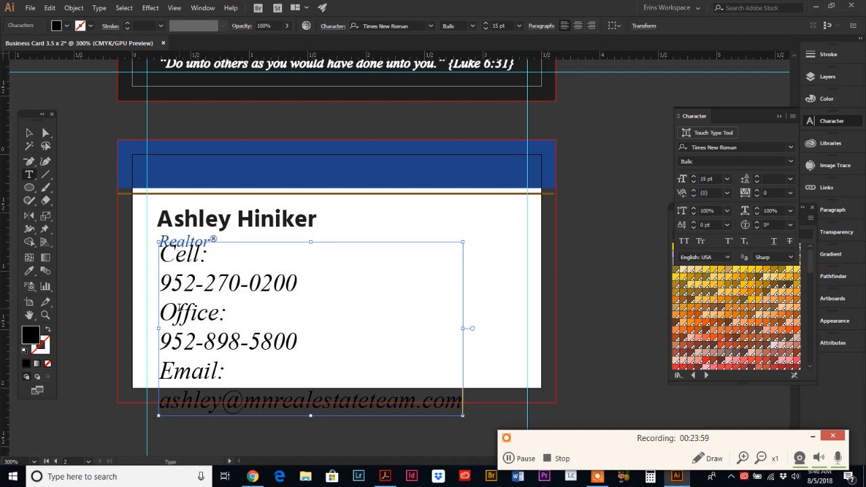
Step: Set all the contact text to the Hind font at 9 pt
{"action": "key", "text": "ctrl+a"}
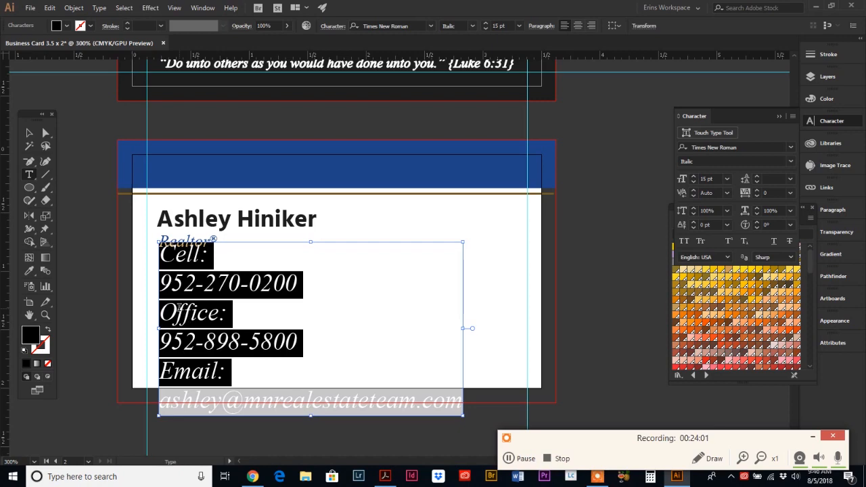
{"action": "left_click", "coordinate": [401, 25]}
{"action": "type", "text": "Hind"}
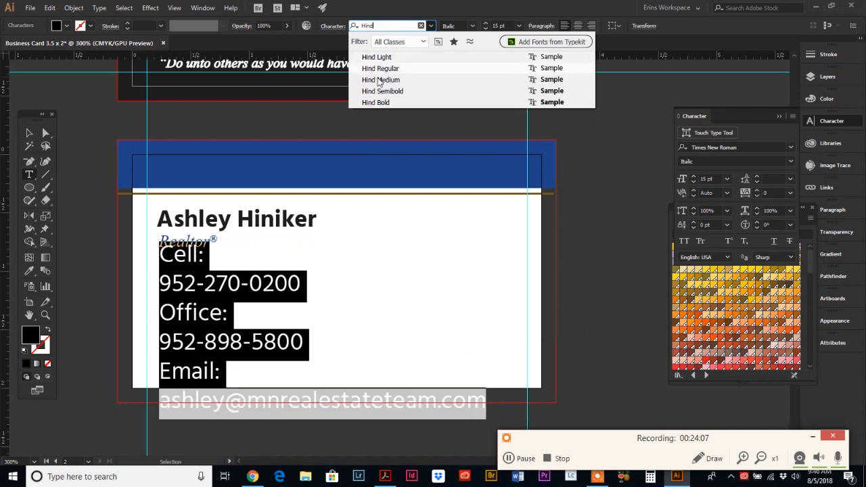
{"action": "left_click", "coordinate": [384, 75]}
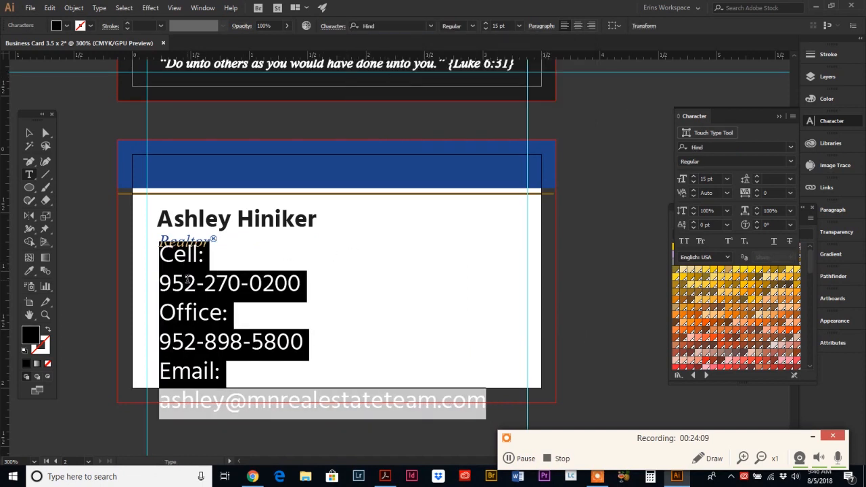
{"action": "left_click", "coordinate": [710, 179]}
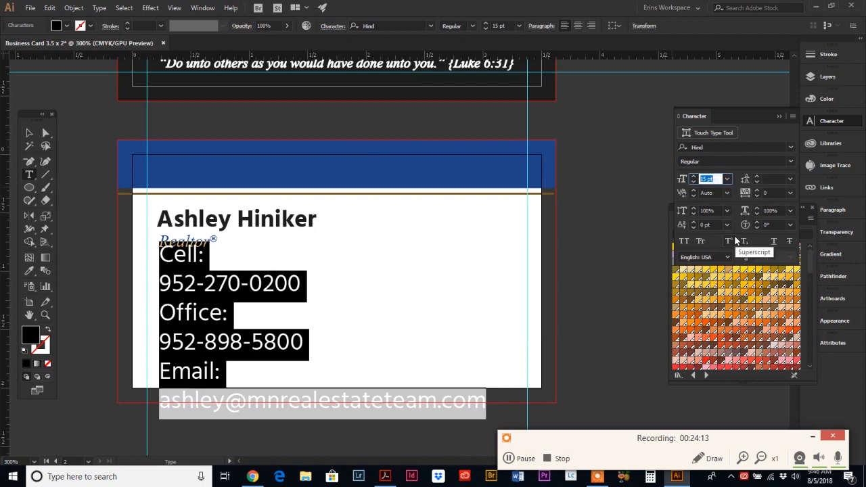
{"action": "type", "text": "10"}
{"action": "key", "text": "Return"}
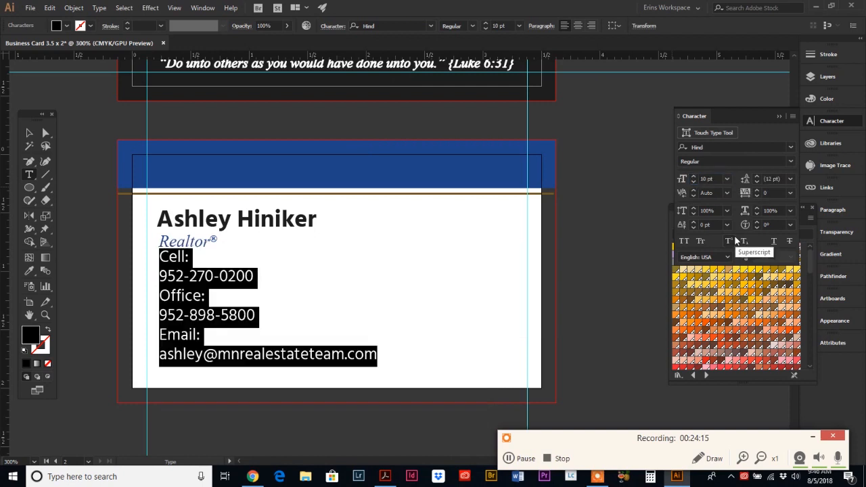
{"action": "left_click", "coordinate": [693, 182]}
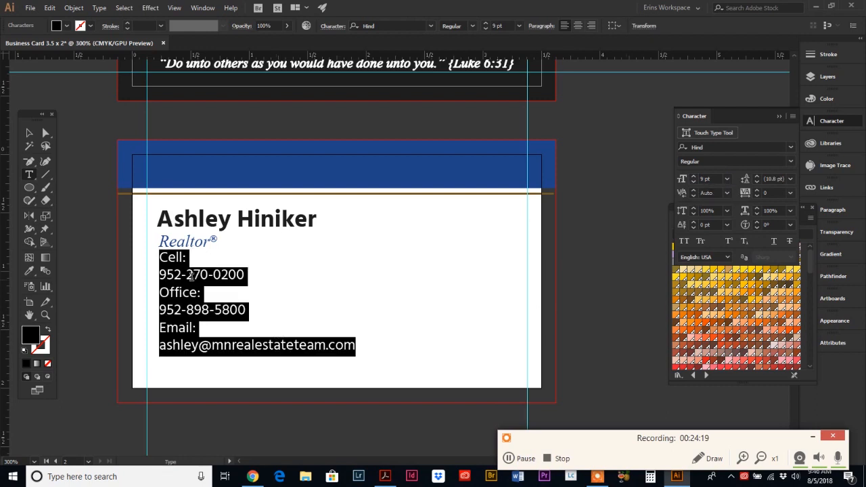
{"action": "left_click", "coordinate": [29, 133]}
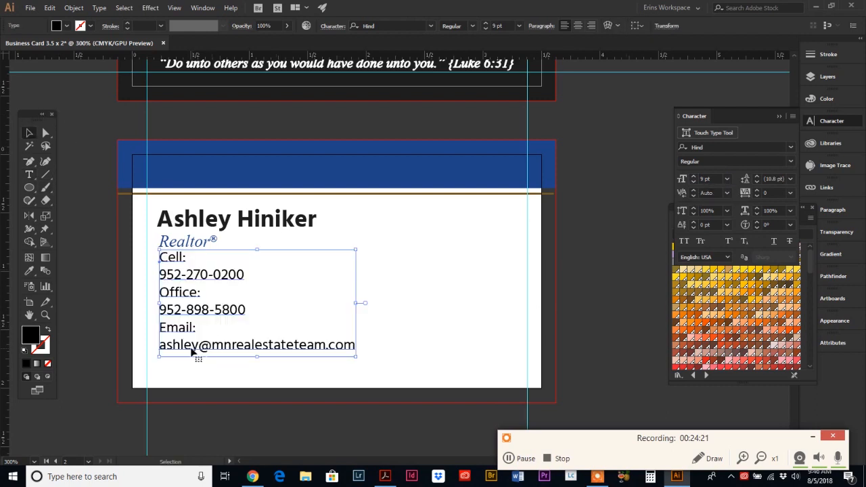
Step: Move the contact block slightly lower and make the Cell: label bold in the header's blue
{"action": "left_click_drag", "start_coordinate": [200, 348], "coordinate": [200, 361]}
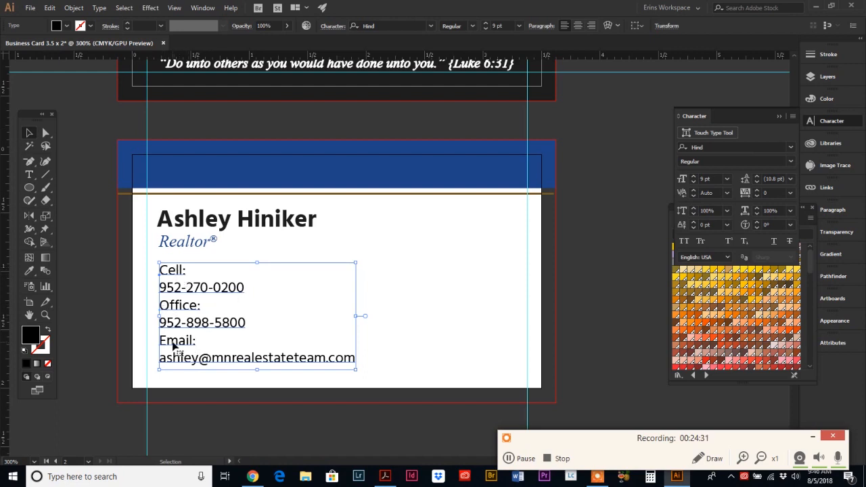
{"action": "left_click", "coordinate": [29, 174]}
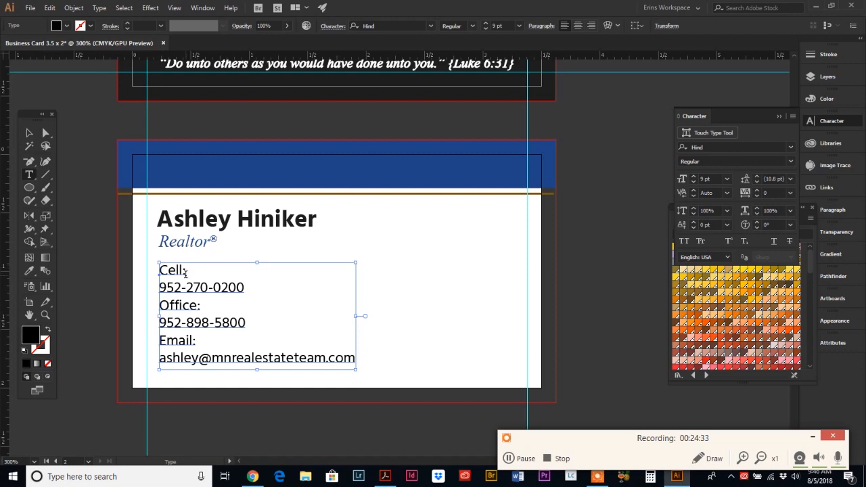
{"action": "left_click_drag", "start_coordinate": [186, 272], "coordinate": [161, 274]}
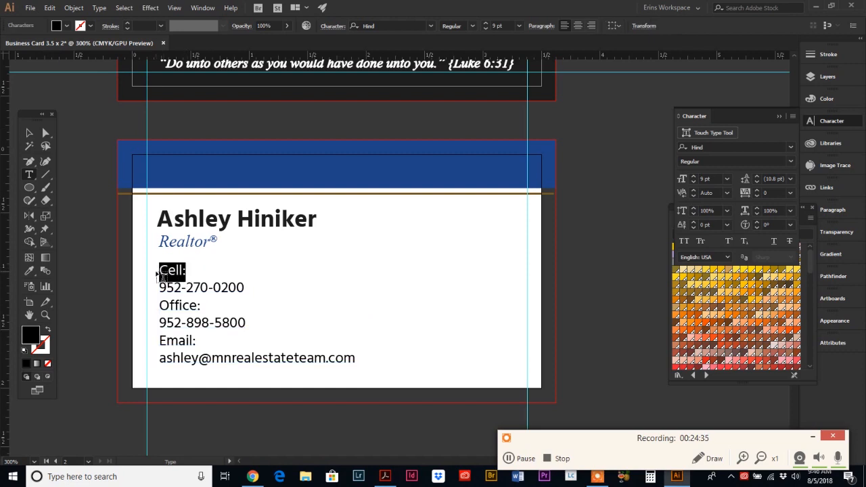
{"action": "left_click", "coordinate": [472, 26]}
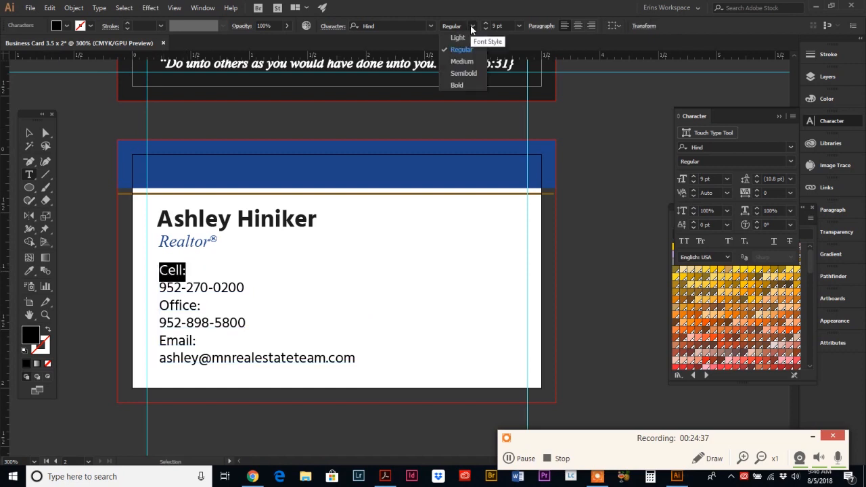
{"action": "left_click", "coordinate": [458, 85]}
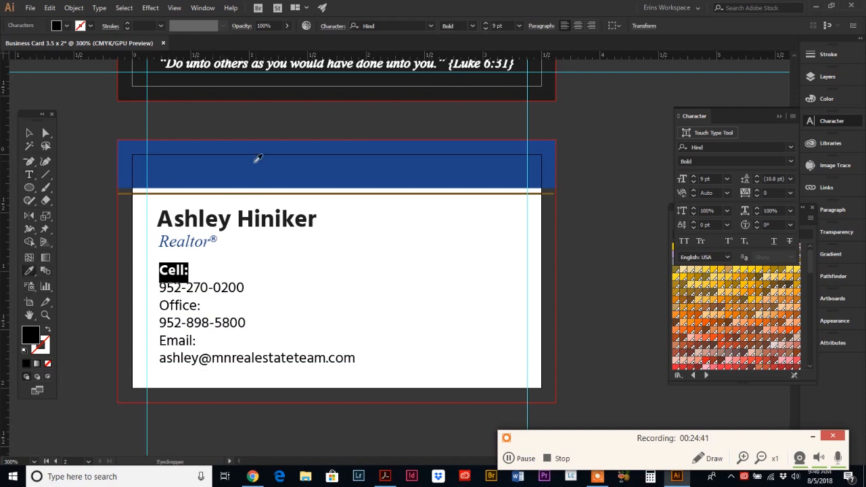
{"action": "left_click", "coordinate": [255, 162]}
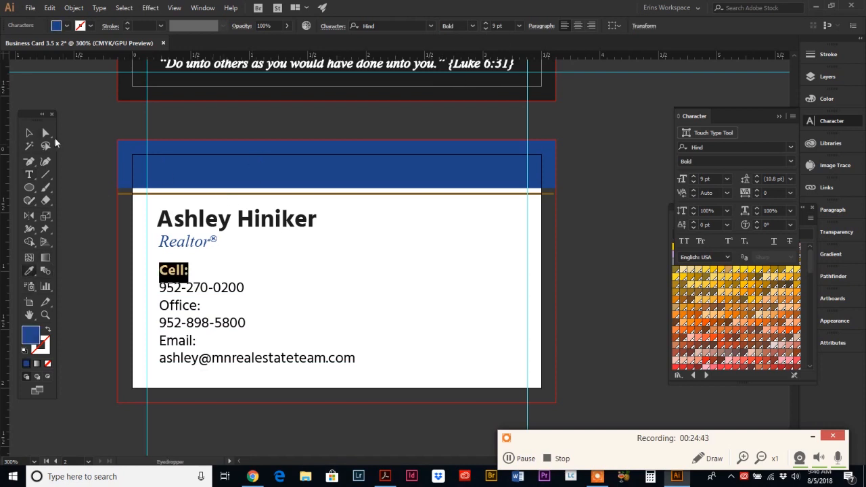
{"action": "left_click", "coordinate": [29, 132]}
{"action": "left_click", "coordinate": [77, 241]}
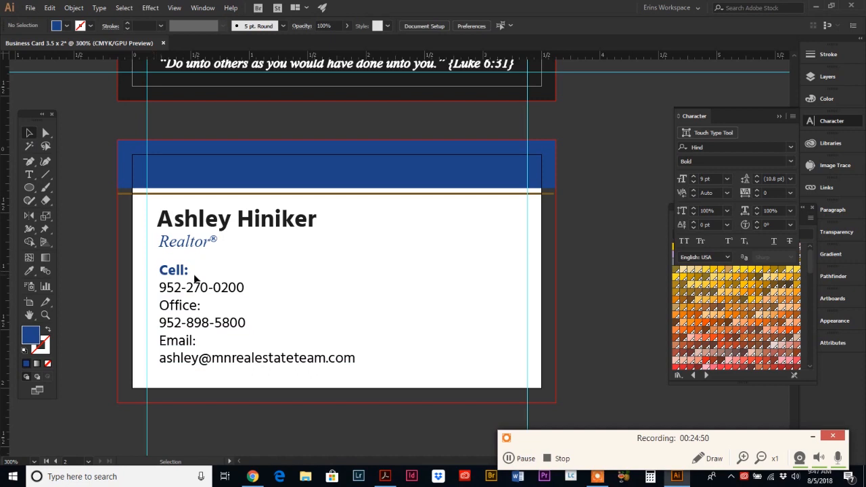
Step: Copy Cell:'s bold blue style onto the Office: and Email: labels
{"action": "left_click", "coordinate": [29, 174]}
{"action": "left_click_drag", "start_coordinate": [160, 305], "coordinate": [200, 305]}
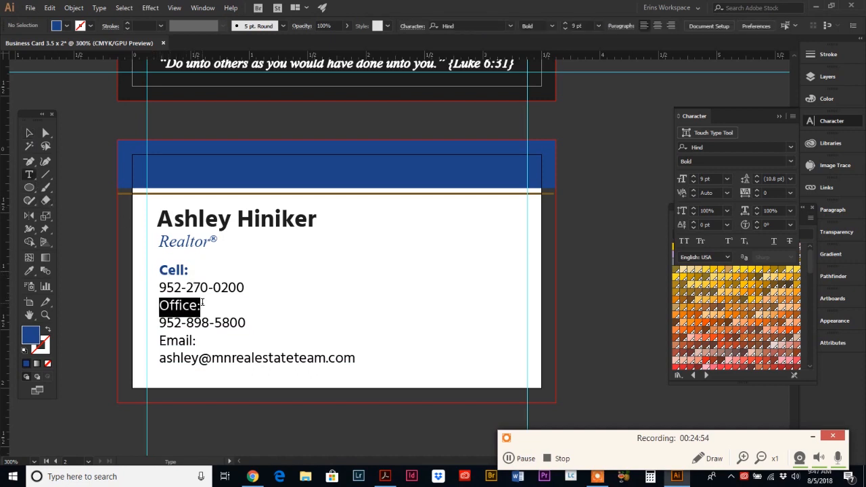
{"action": "left_click", "coordinate": [33, 270]}
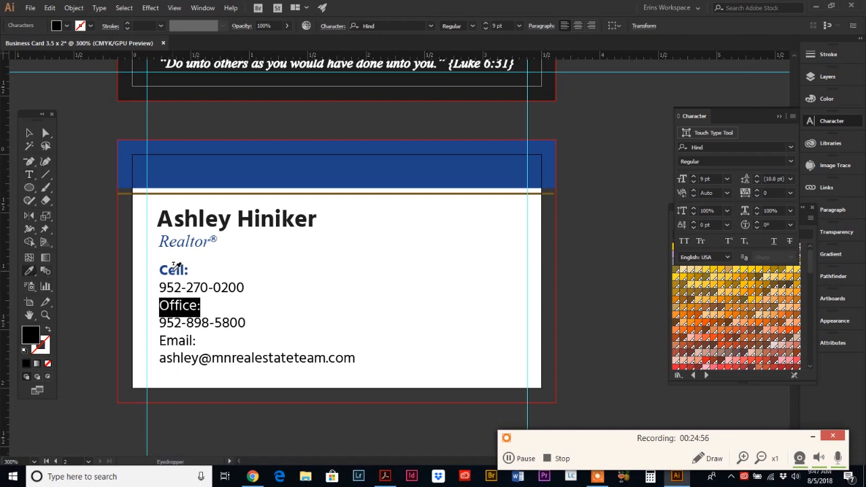
{"action": "left_click", "coordinate": [173, 269]}
{"action": "left_click", "coordinate": [30, 174]}
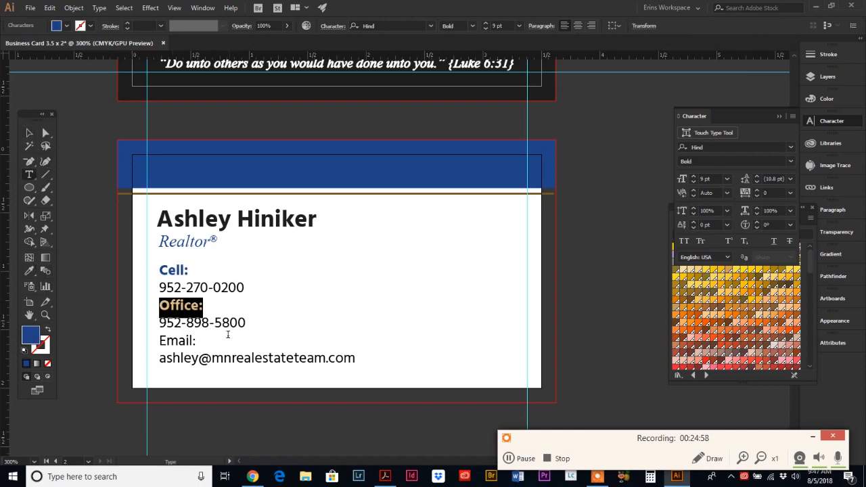
{"action": "left_click_drag", "start_coordinate": [161, 340], "coordinate": [196, 341]}
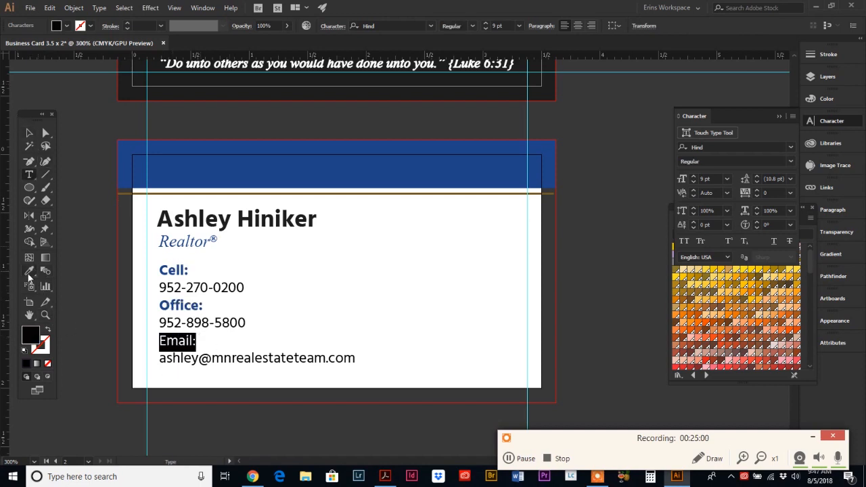
{"action": "left_click", "coordinate": [29, 271]}
{"action": "left_click", "coordinate": [181, 303]}
{"action": "left_click", "coordinate": [30, 134]}
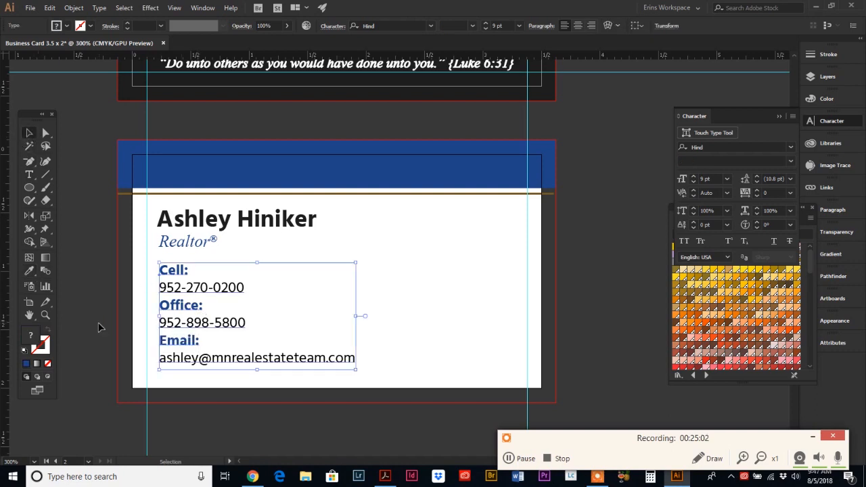
{"action": "left_click", "coordinate": [115, 331]}
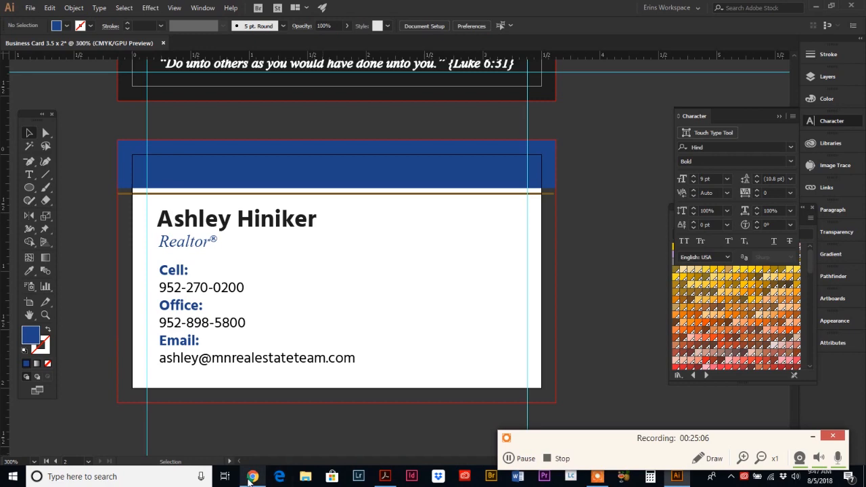
Step: Bring up the reference business card PDF and clear its text highlight
{"action": "left_click", "coordinate": [384, 476]}
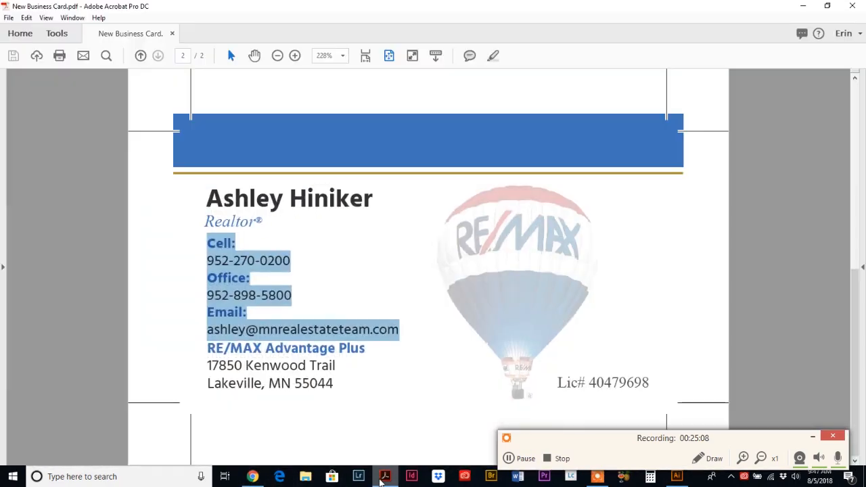
{"action": "left_click", "coordinate": [274, 353]}
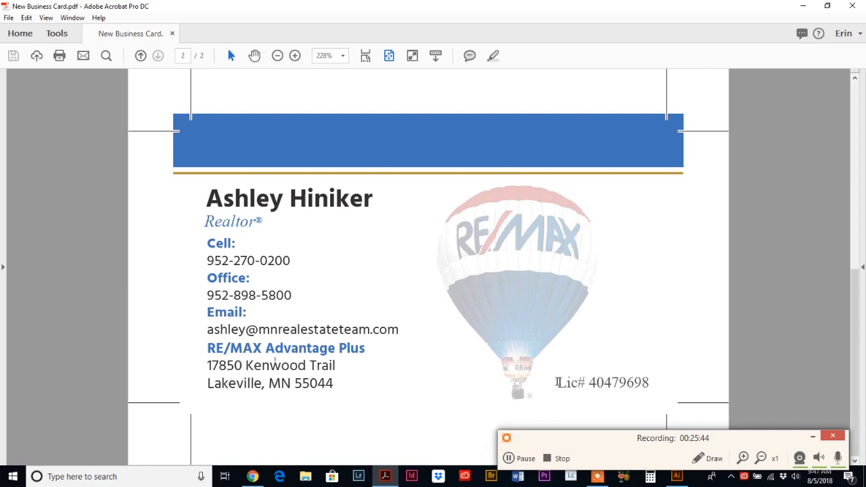
{"action": "left_click_drag", "start_coordinate": [559, 383], "coordinate": [651, 383]}
{"action": "key", "text": "ctrl+c"}
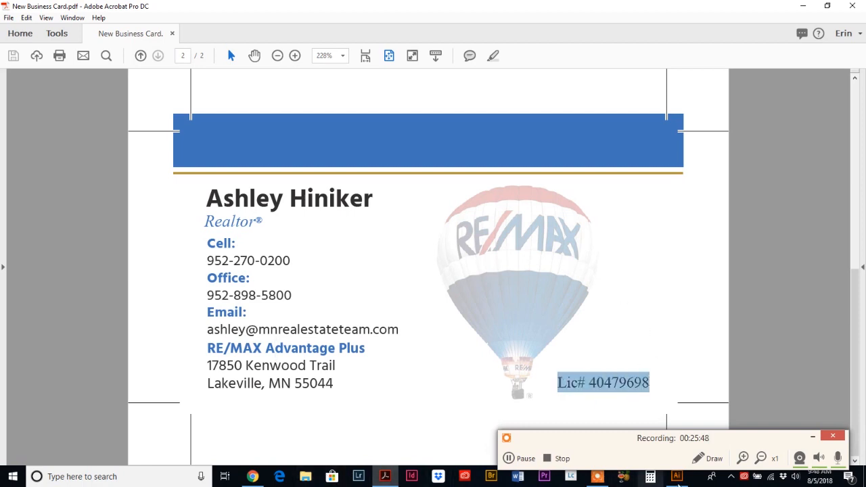
{"action": "left_click", "coordinate": [676, 476]}
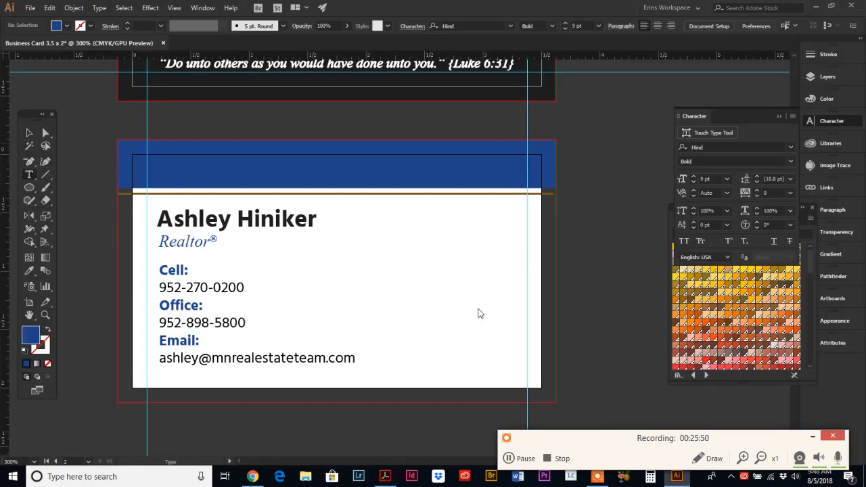
{"action": "left_click", "coordinate": [387, 362]}
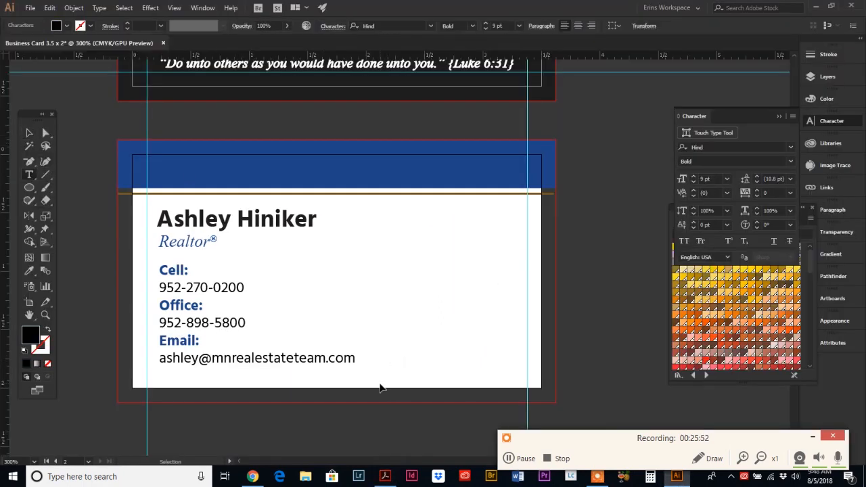
{"action": "key", "text": "ctrl+v"}
{"action": "key", "text": "Escape"}
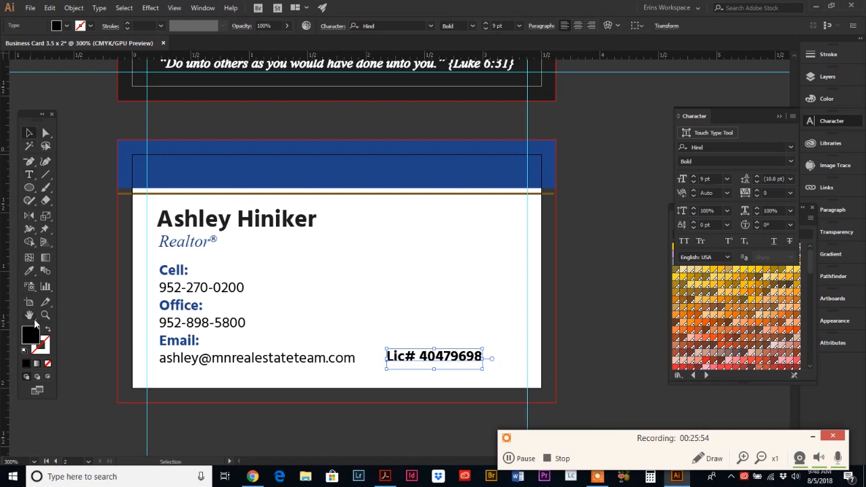
{"action": "left_click", "coordinate": [30, 271]}
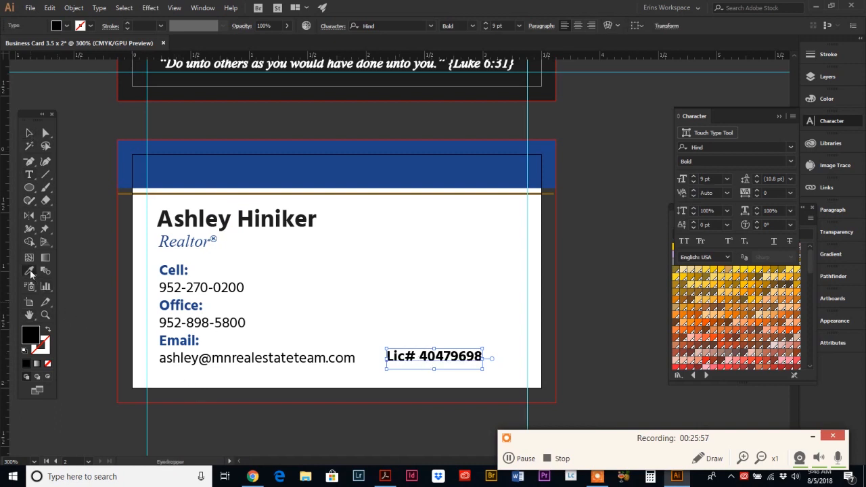
{"action": "left_click", "coordinate": [251, 354]}
{"action": "left_click", "coordinate": [29, 132]}
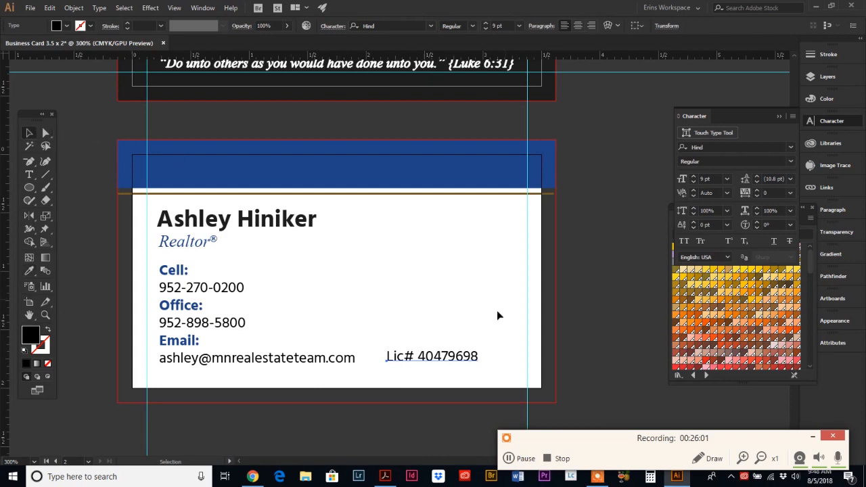
Step: Move the license line to the card's right edge, level with the email address
{"action": "left_click_drag", "start_coordinate": [452, 362], "coordinate": [487, 360]}
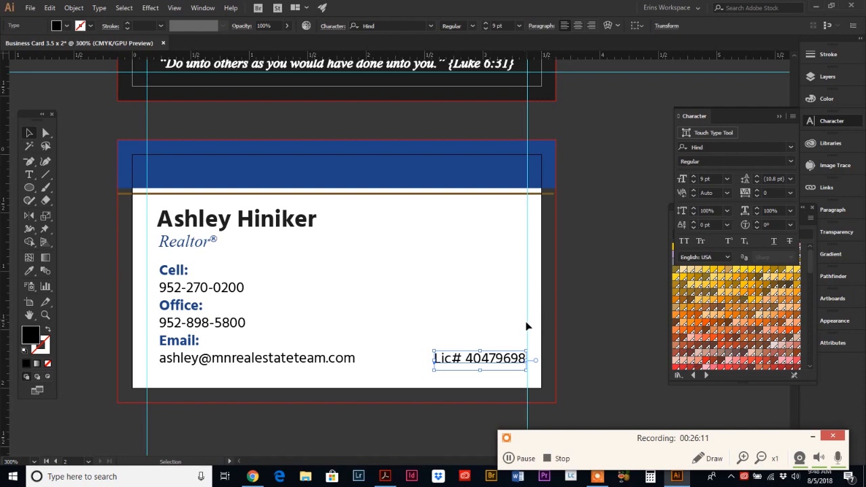
{"action": "left_click", "coordinate": [471, 305]}
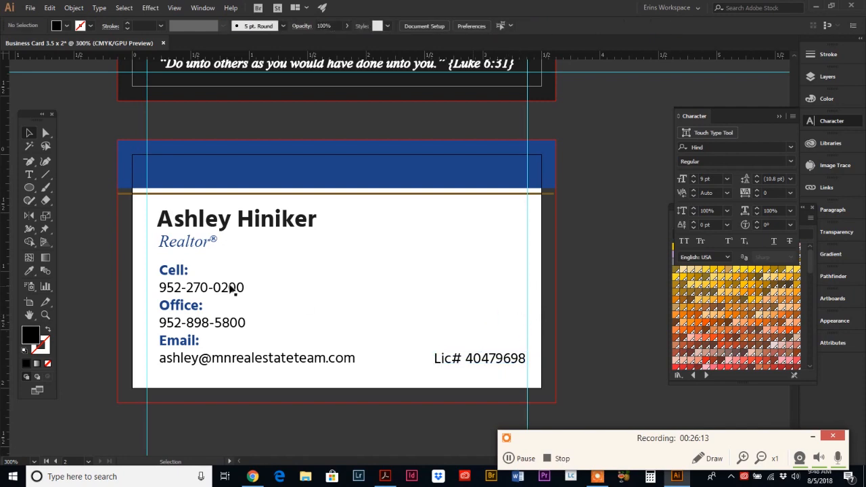
{"action": "left_click", "coordinate": [32, 8]}
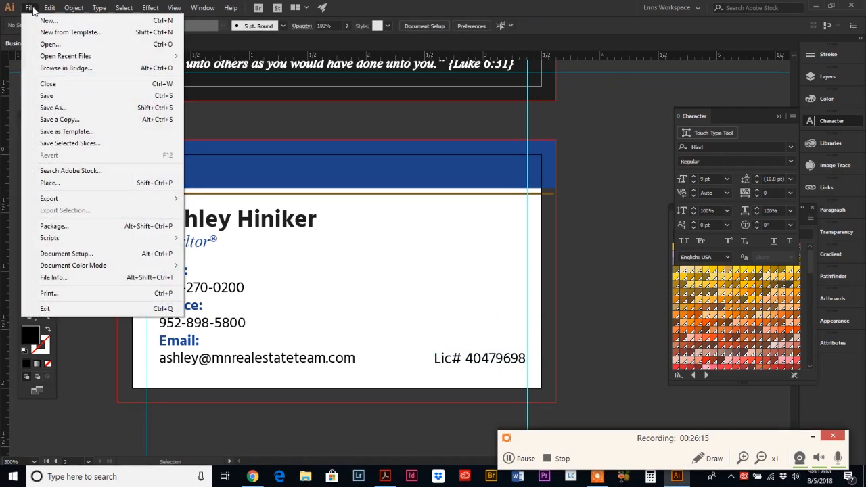
Step: Place Remax balloon.psd on the card in a frame beside the contact details
{"action": "left_click", "coordinate": [40, 180]}
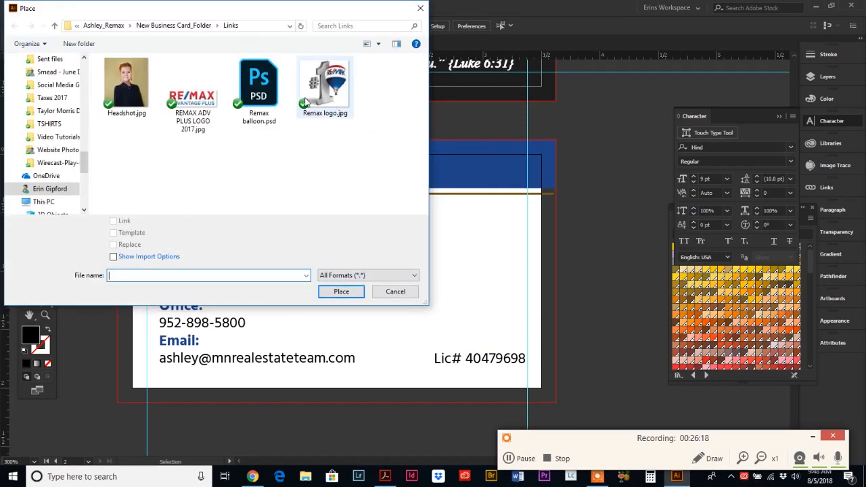
{"action": "left_click", "coordinate": [277, 102]}
{"action": "left_click", "coordinate": [340, 293]}
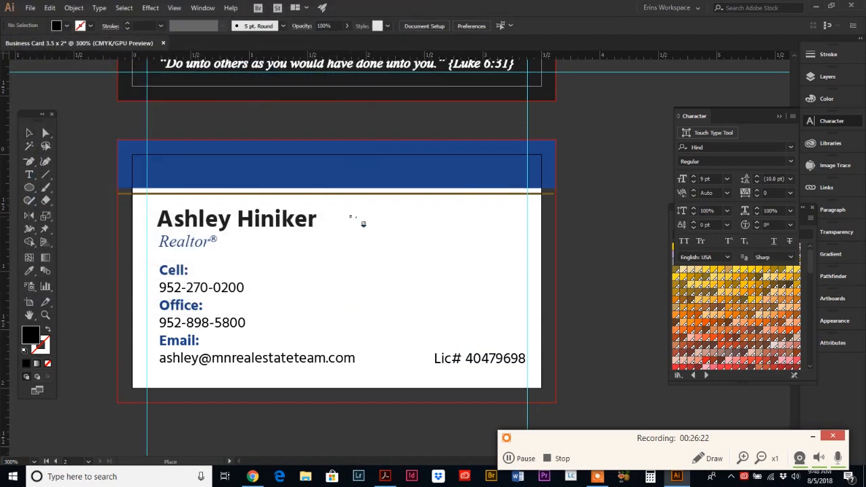
{"action": "left_click_drag", "start_coordinate": [333, 201], "coordinate": [484, 347]}
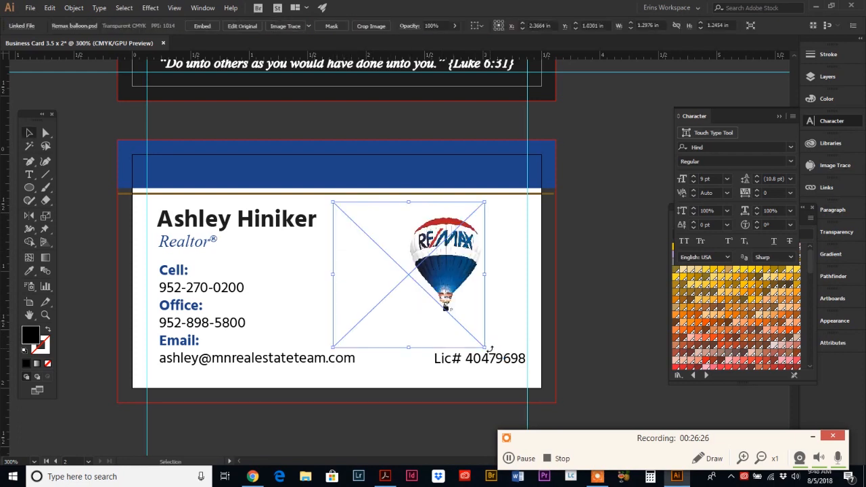
Step: Enlarge the balloon and shift it up and left, comparing against the reference PDF
{"action": "scroll", "coordinate": [365, 299], "scroll_direction": "down", "scroll_amount": 1}
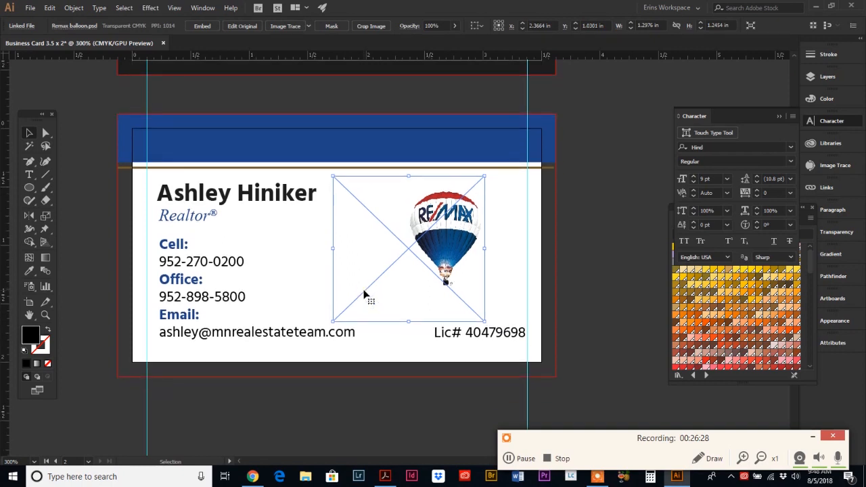
{"action": "left_click_drag", "start_coordinate": [334, 323], "coordinate": [165, 417]}
{"action": "left_click_drag", "start_coordinate": [451, 290], "coordinate": [429, 265]}
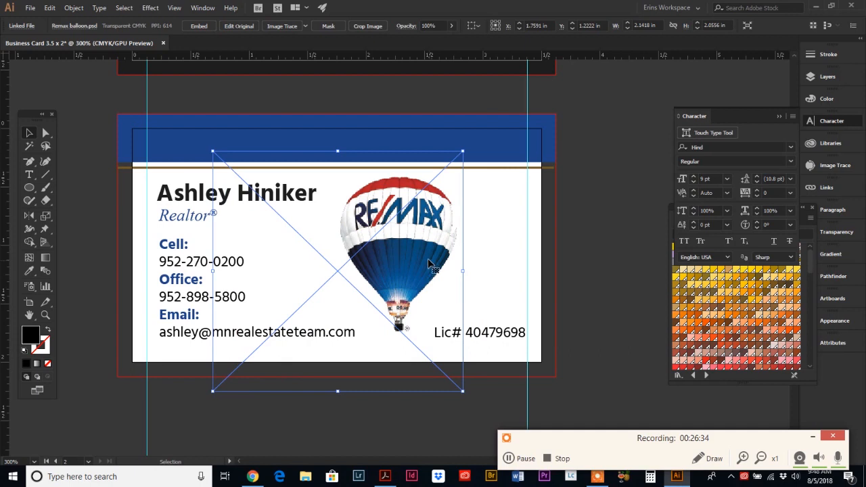
{"action": "left_click", "coordinate": [387, 477]}
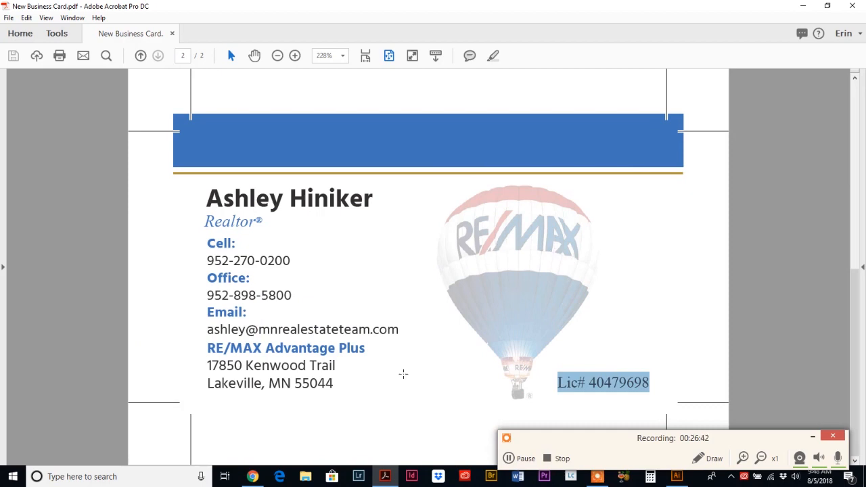
{"action": "left_click", "coordinate": [672, 480]}
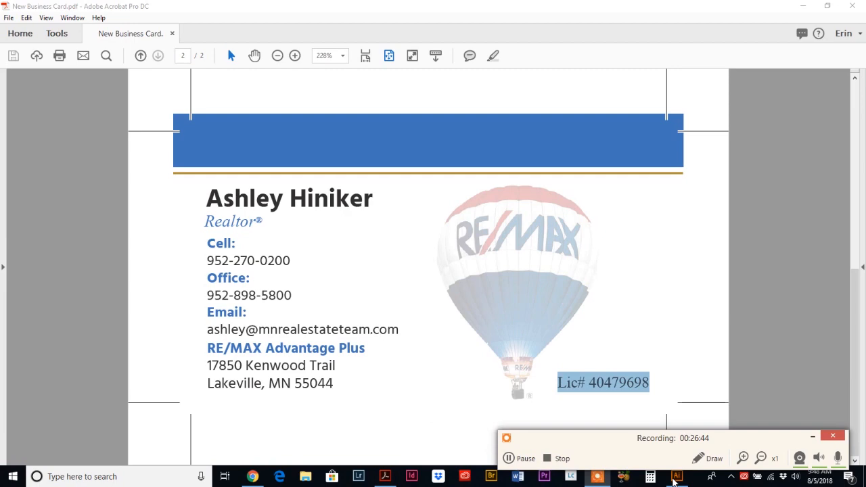
{"action": "left_click", "coordinate": [803, 6]}
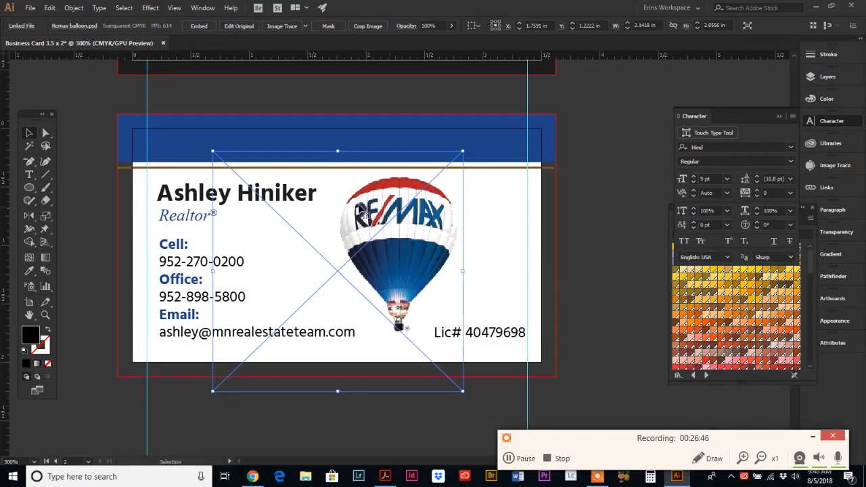
Step: Set the balloon's Transparency opacity to 50%, then deselect it to check the faded look
{"action": "left_click", "coordinate": [835, 233]}
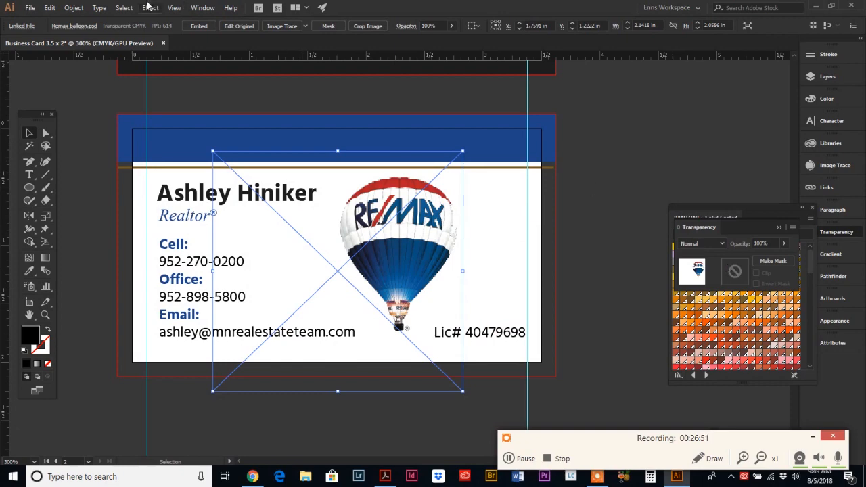
{"action": "left_click", "coordinate": [202, 8]}
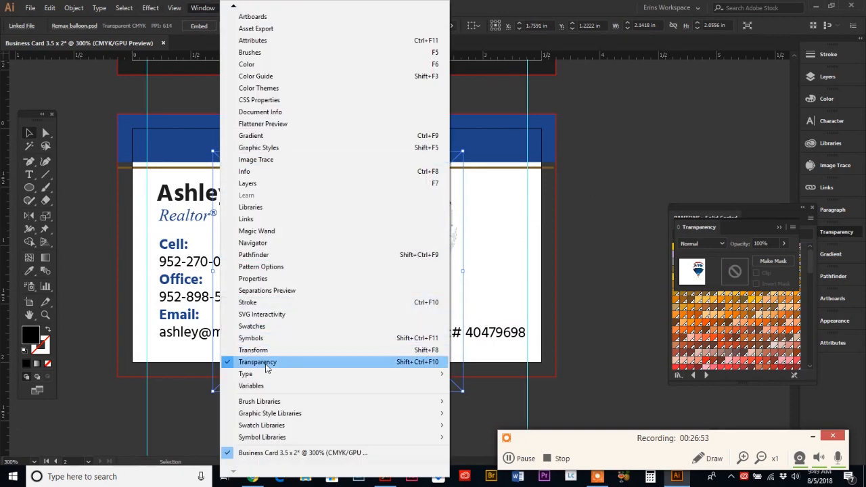
{"action": "left_click", "coordinate": [727, 230]}
{"action": "left_click", "coordinate": [762, 243]}
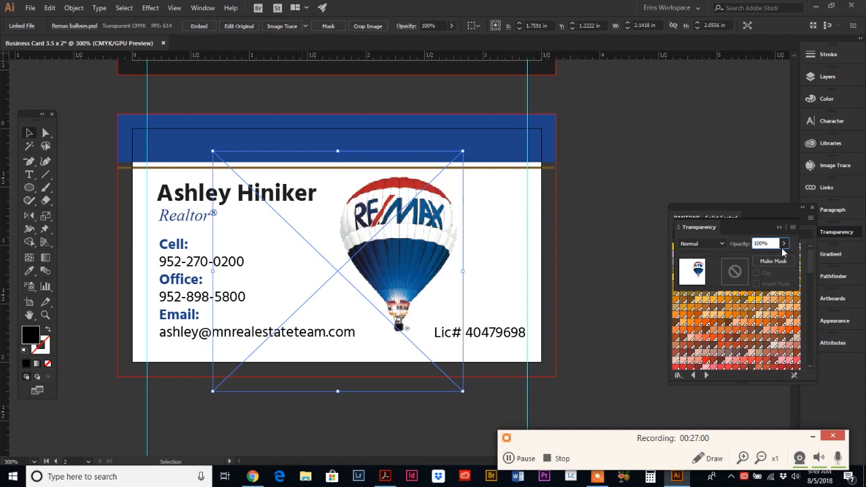
{"action": "left_click_drag", "start_coordinate": [785, 243], "coordinate": [743, 249]}
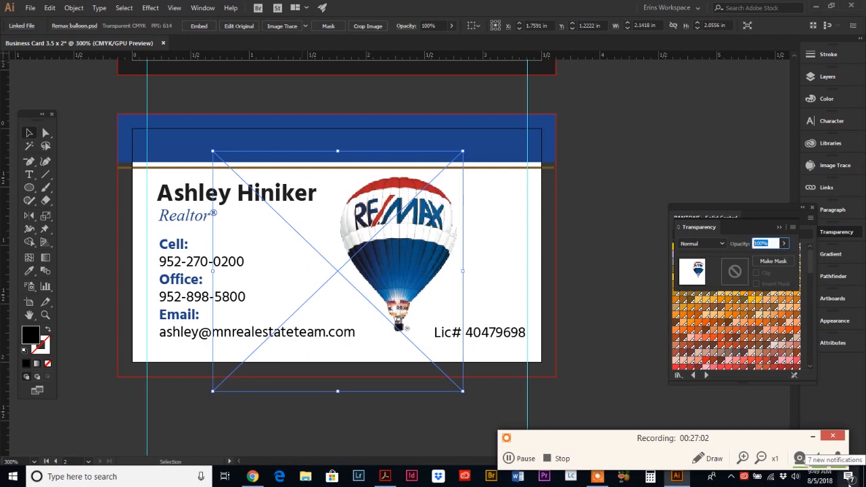
{"action": "type", "text": "50"}
{"action": "key", "text": "Return"}
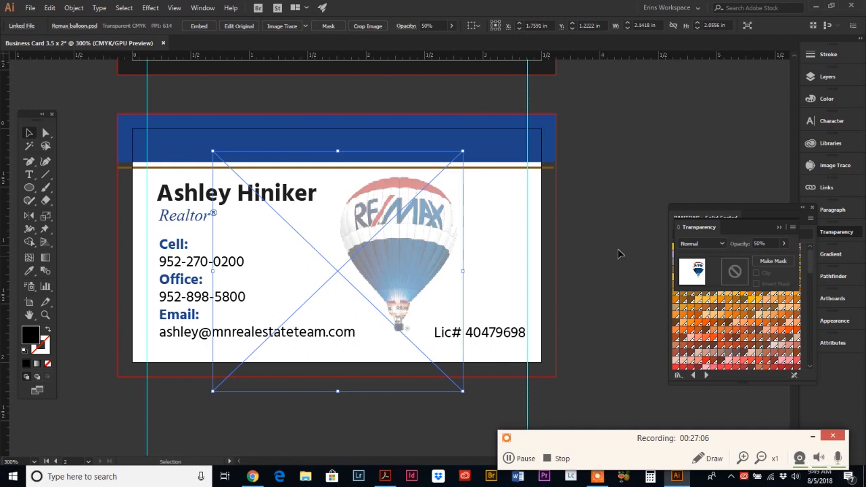
{"action": "left_click", "coordinate": [784, 244]}
{"action": "mouse_move", "coordinate": [761, 257]}
{"action": "left_mouse_down"}
{"action": "mouse_move", "coordinate": [750, 261]}
{"action": "mouse_move", "coordinate": [770, 261]}
{"action": "mouse_move", "coordinate": [762, 260]}
{"action": "left_mouse_up"}
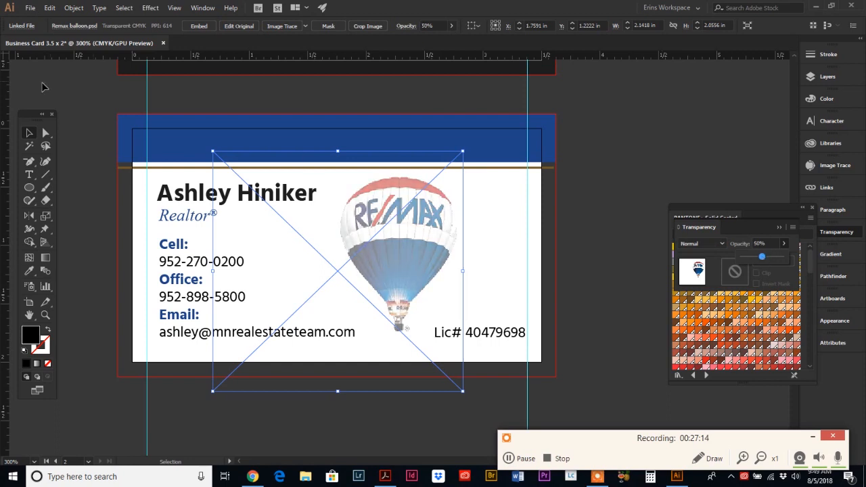
{"action": "left_click", "coordinate": [28, 137]}
{"action": "left_click", "coordinate": [617, 274]}
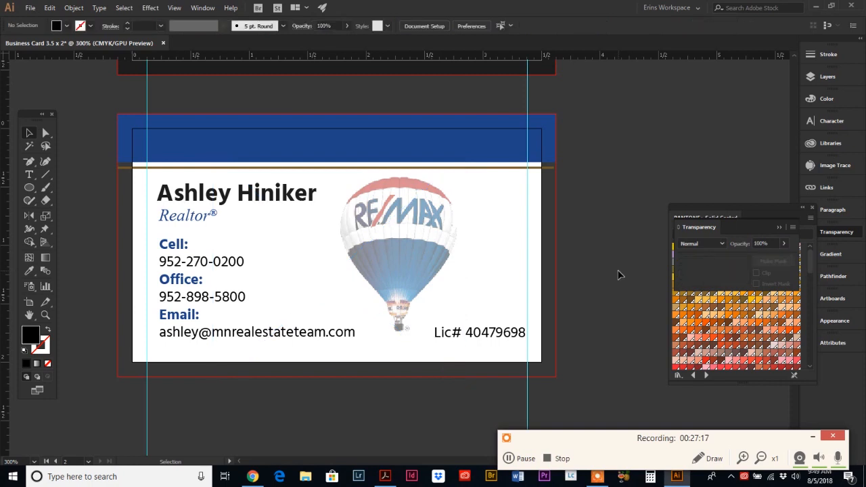